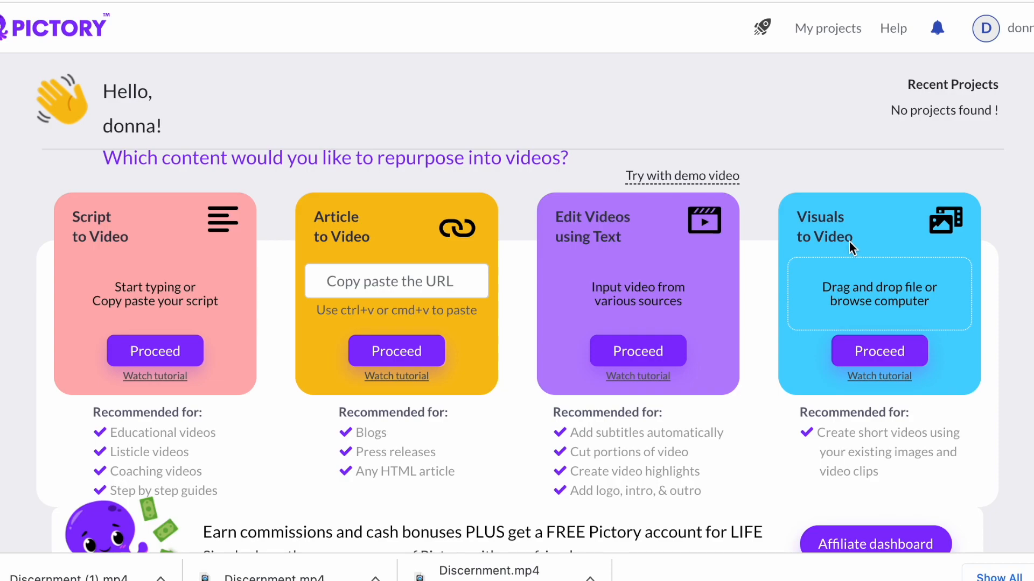
- Start a new Script to Video project
scroll(602, 324, down, 1)
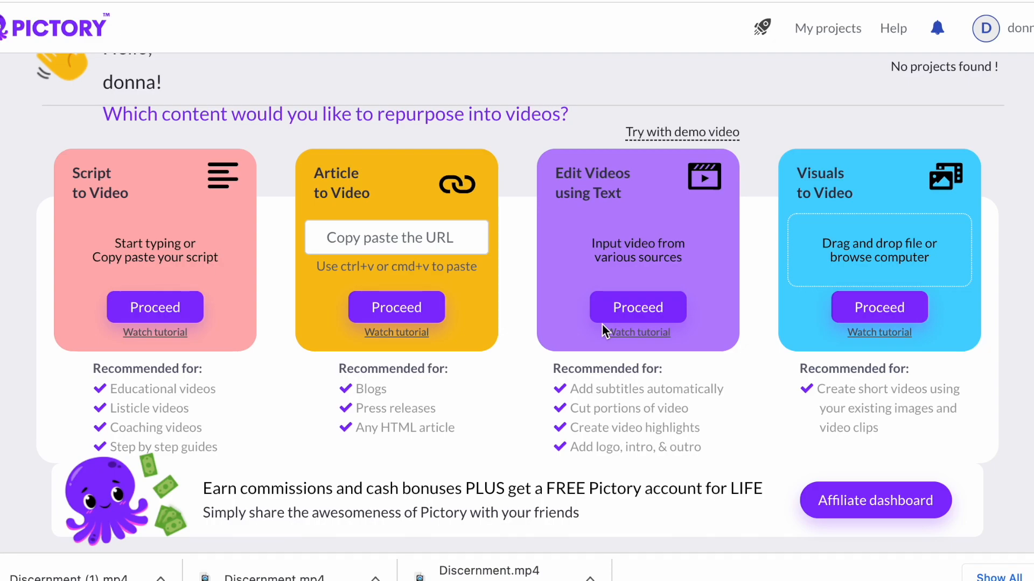
scroll(602, 325, up, 1)
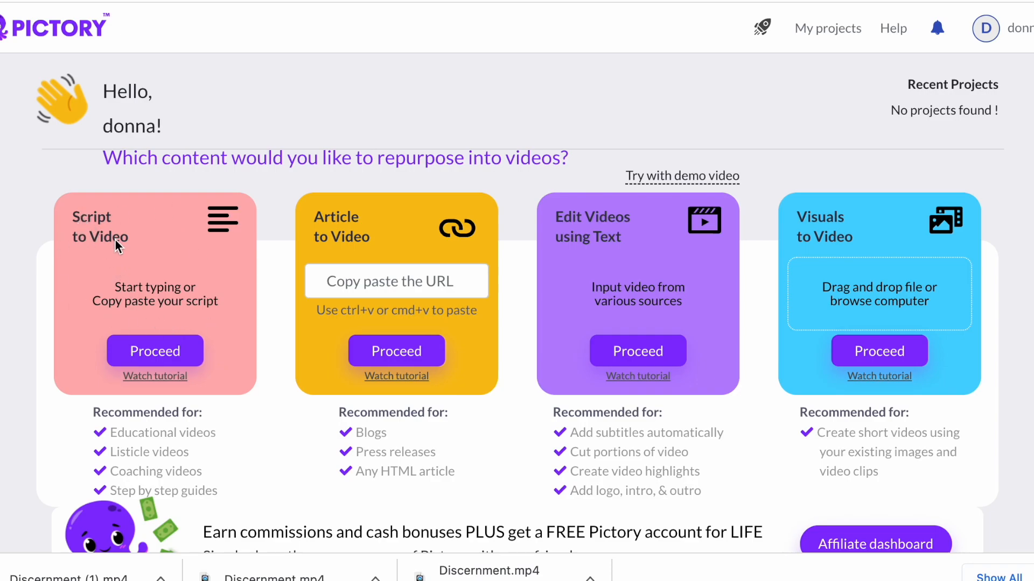
click(156, 353)
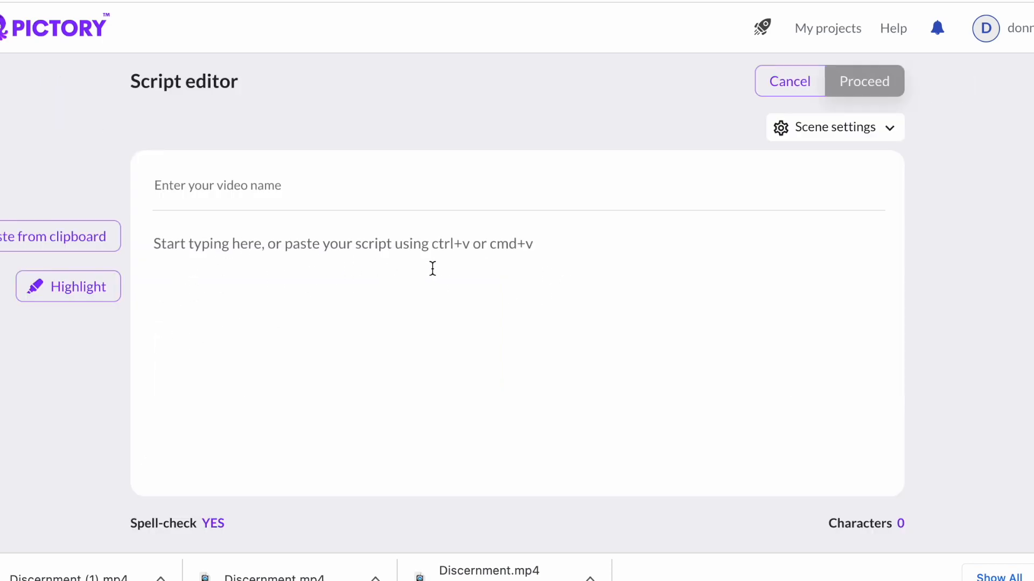
- Paste the Occult Meaning of the Trickster script into the script editor and proceed
click(253, 336)
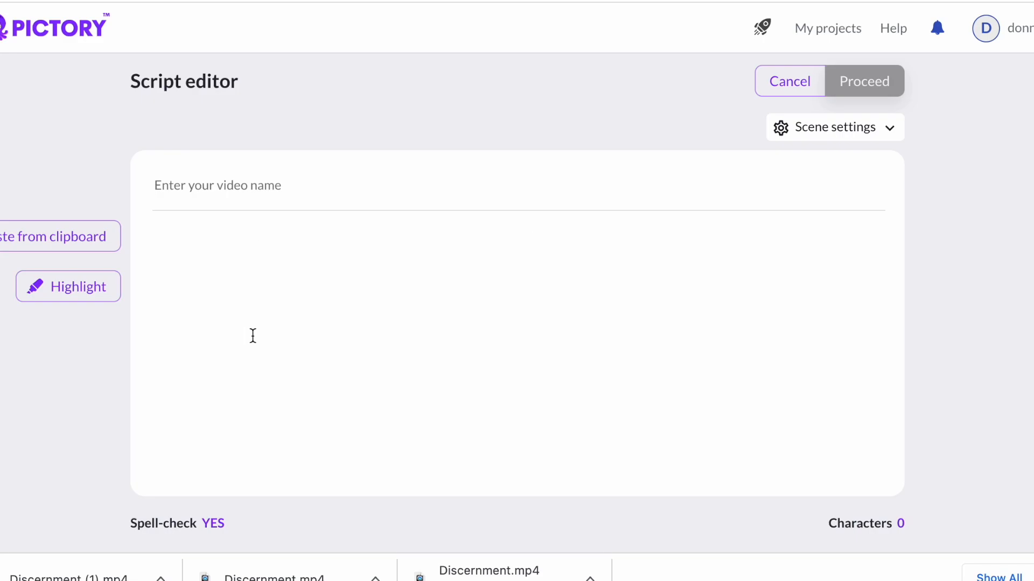
key(ctrl+v)
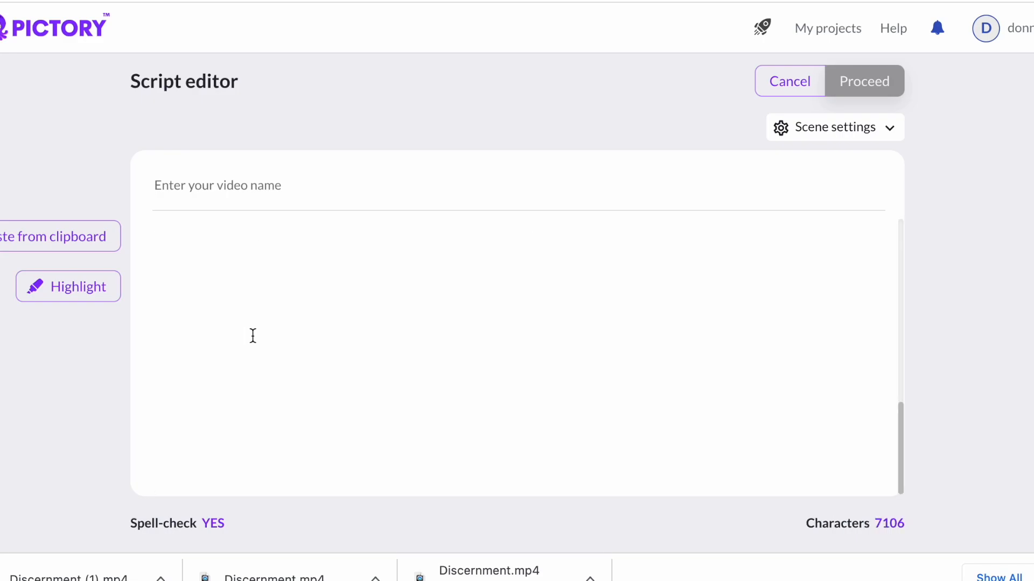
click(256, 337)
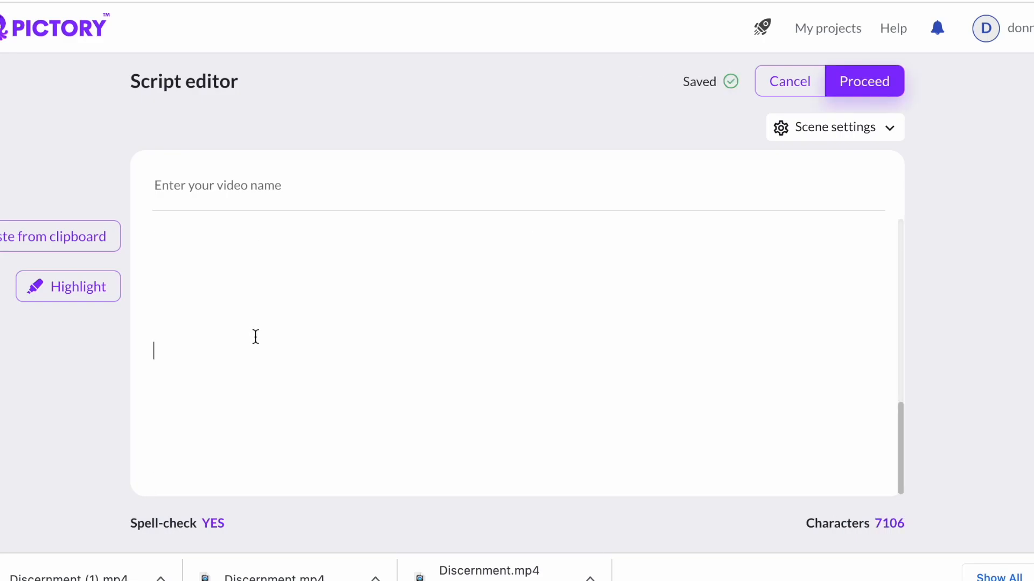
scroll(279, 272, up, 20)
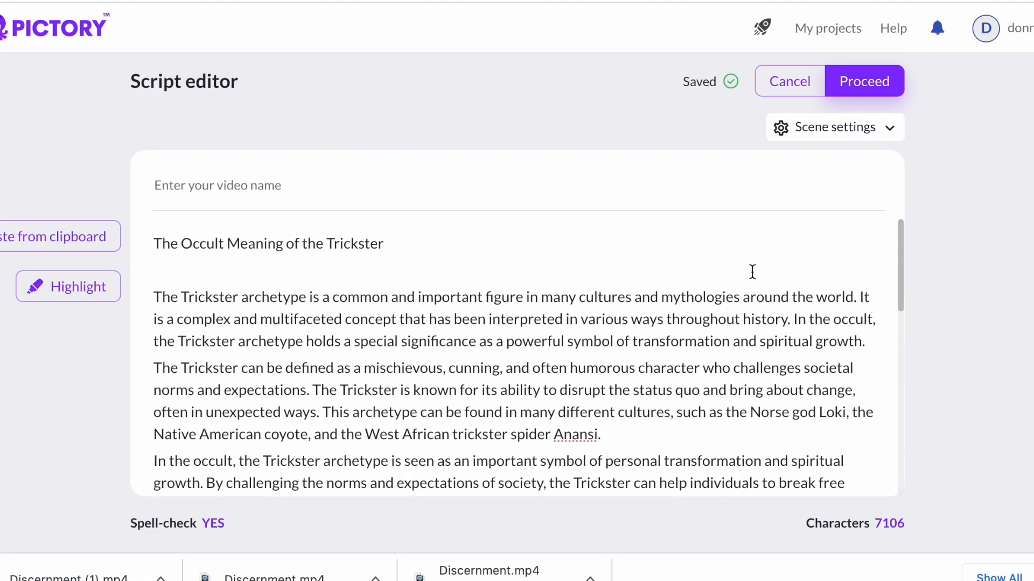
click(868, 88)
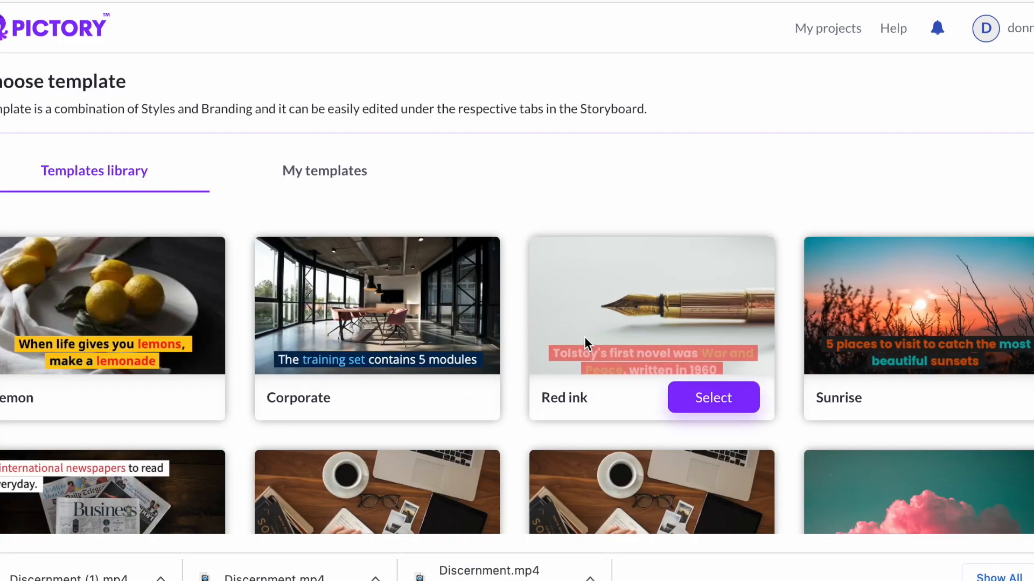
- Browse the templates library for a suitable video template
scroll(584, 337, down, 3)
scroll(583, 337, down, 1)
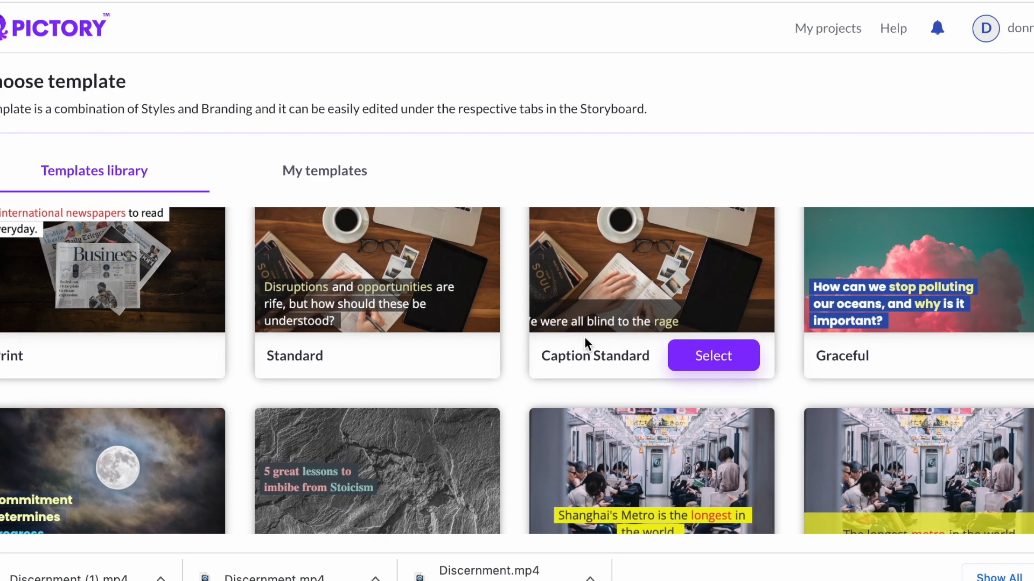
scroll(828, 340, down, 2)
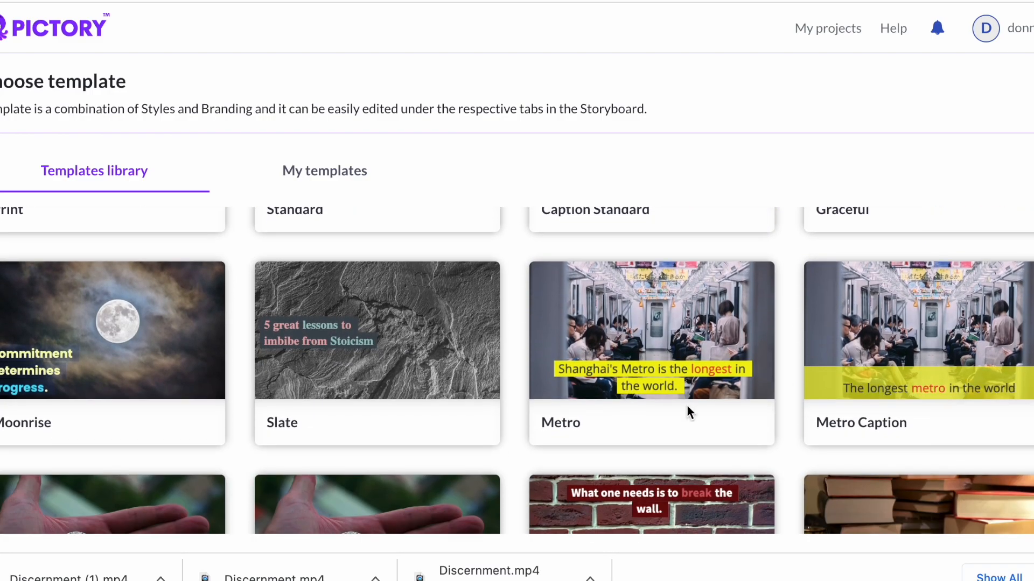
scroll(888, 406, down, 3)
scroll(880, 408, down, 2)
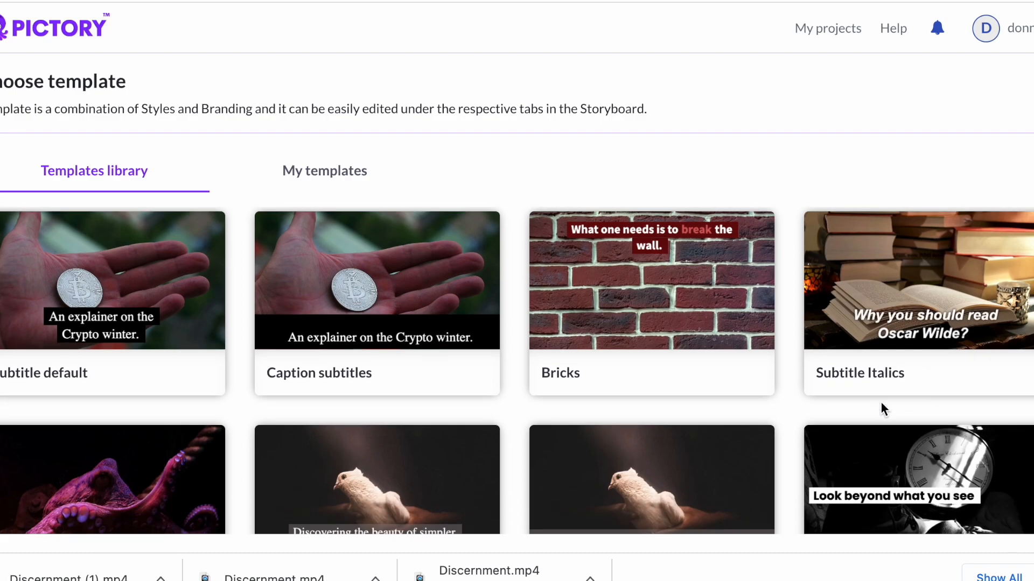
scroll(882, 404, down, 3)
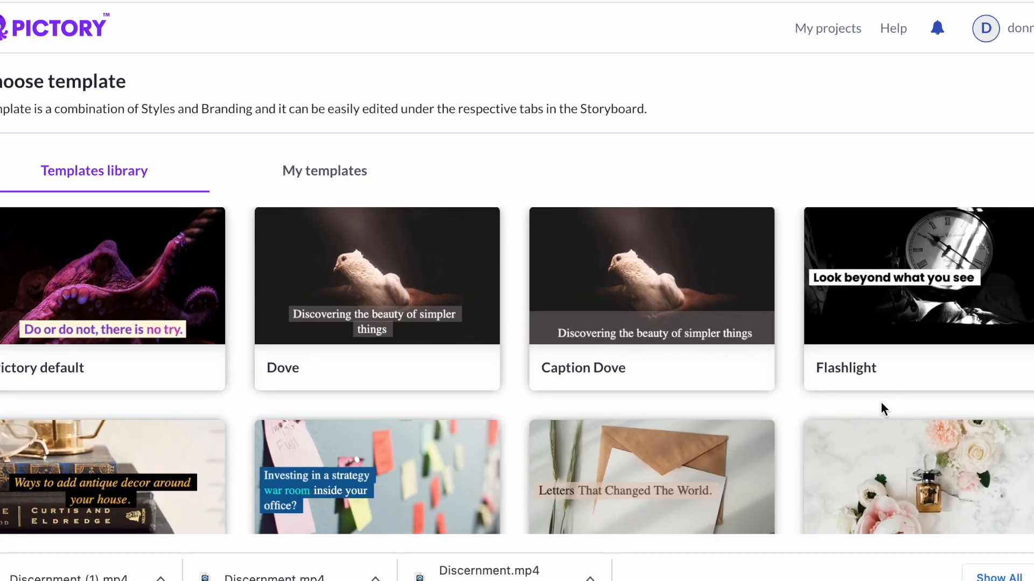
scroll(880, 402, down, 3)
scroll(881, 402, up, 4)
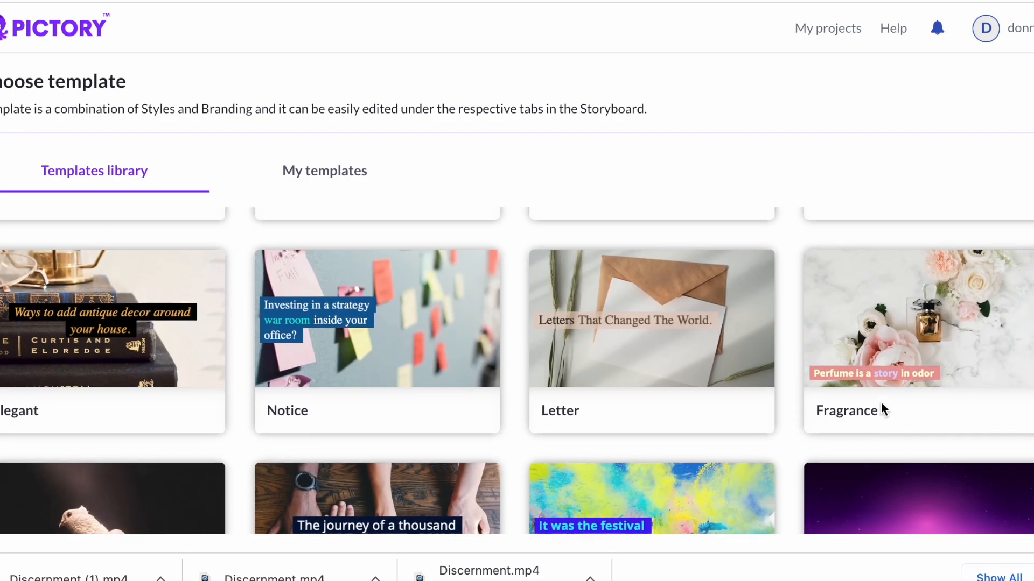
scroll(881, 402, down, 6)
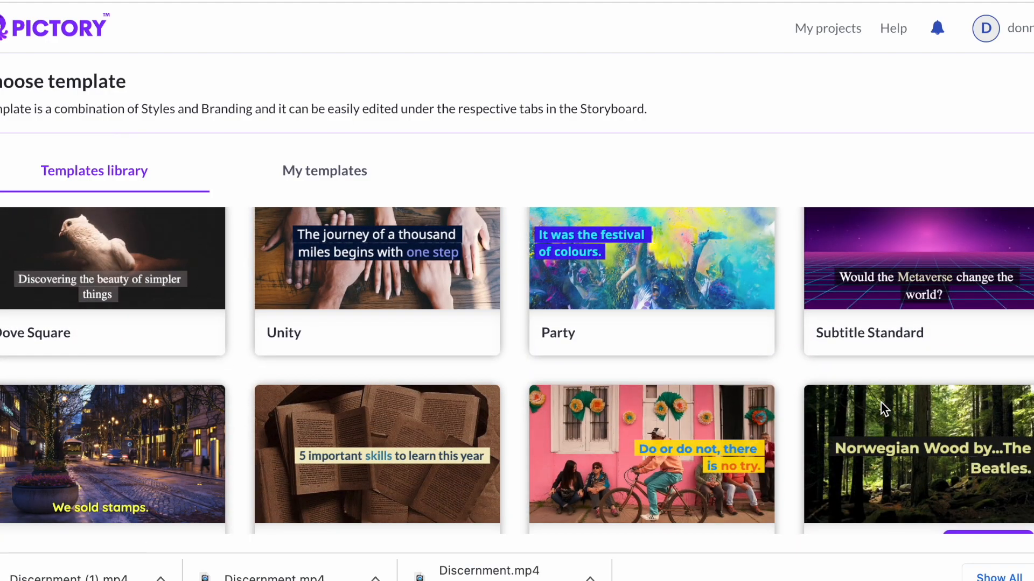
scroll(881, 403, up, 1)
scroll(881, 405, down, 8)
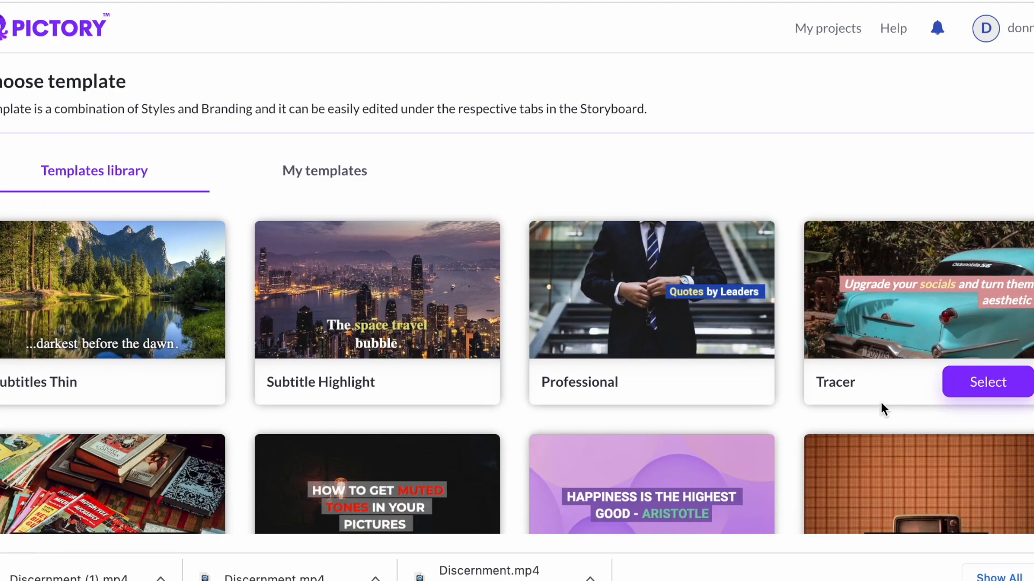
scroll(880, 402, down, 4)
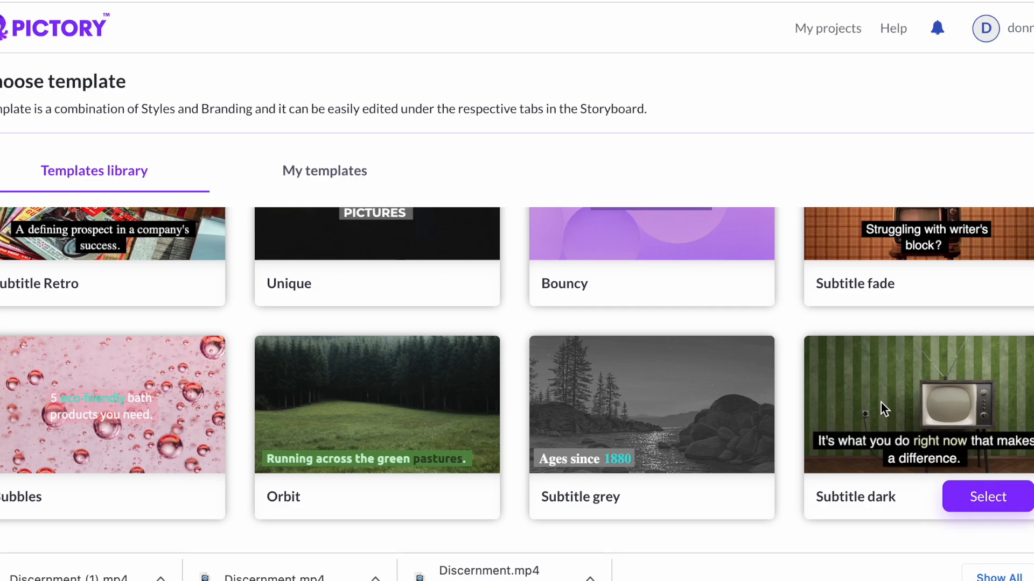
scroll(880, 403, down, 2)
scroll(880, 402, up, 10)
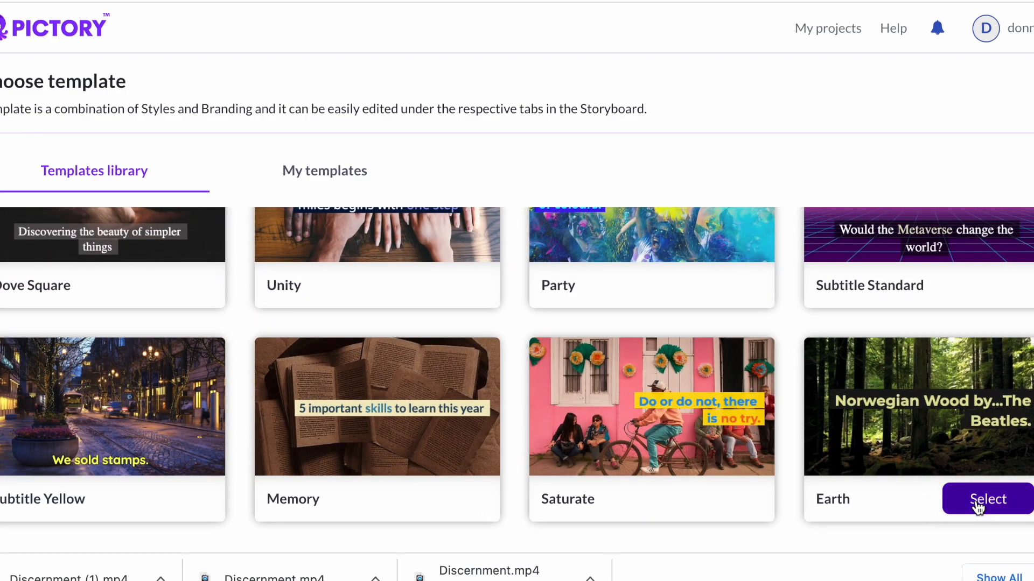
- Select the Earth template with the 16:9 aspect ratio and continue to the storyboard
click(978, 506)
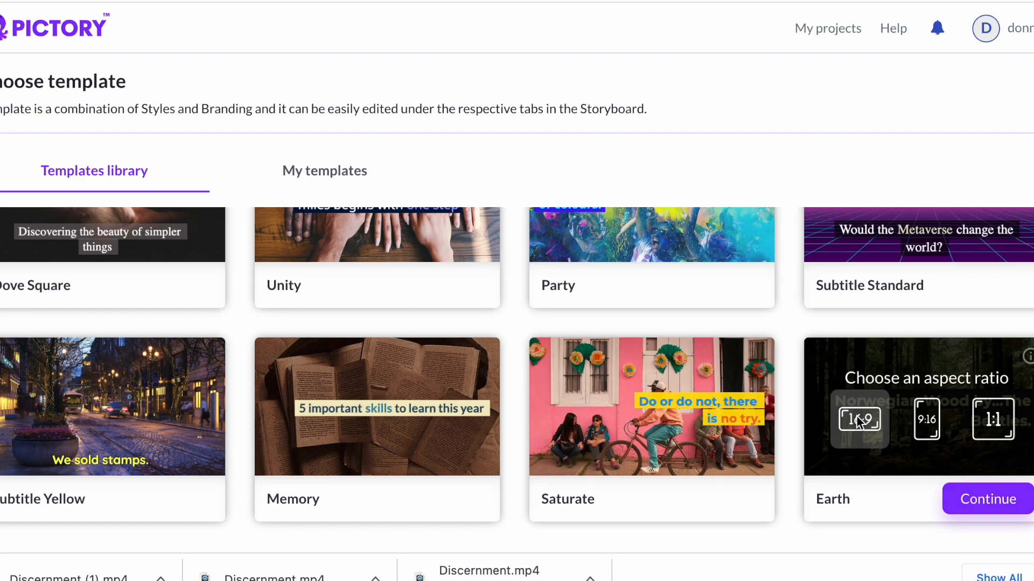
click(989, 501)
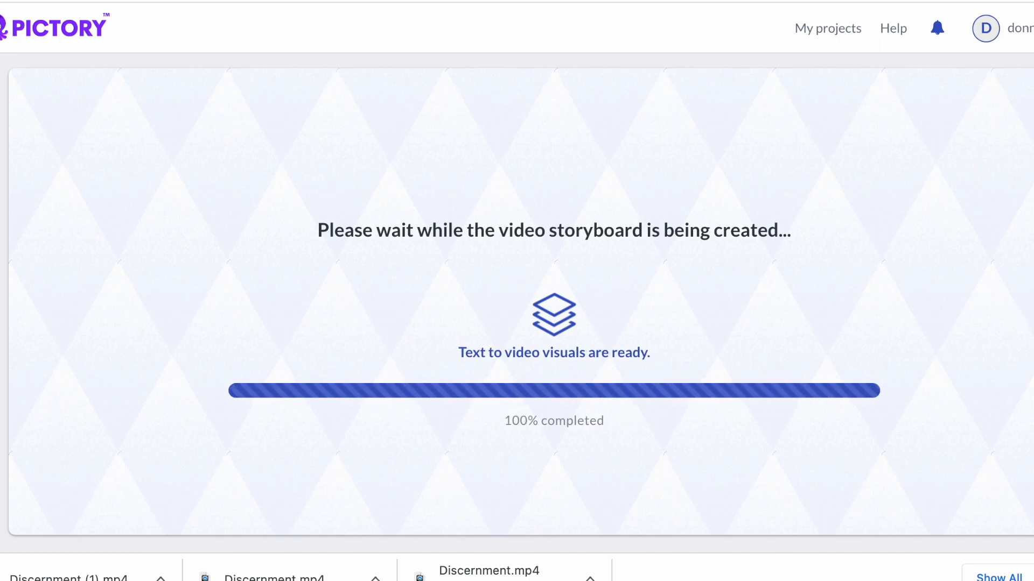
click(1032, 577)
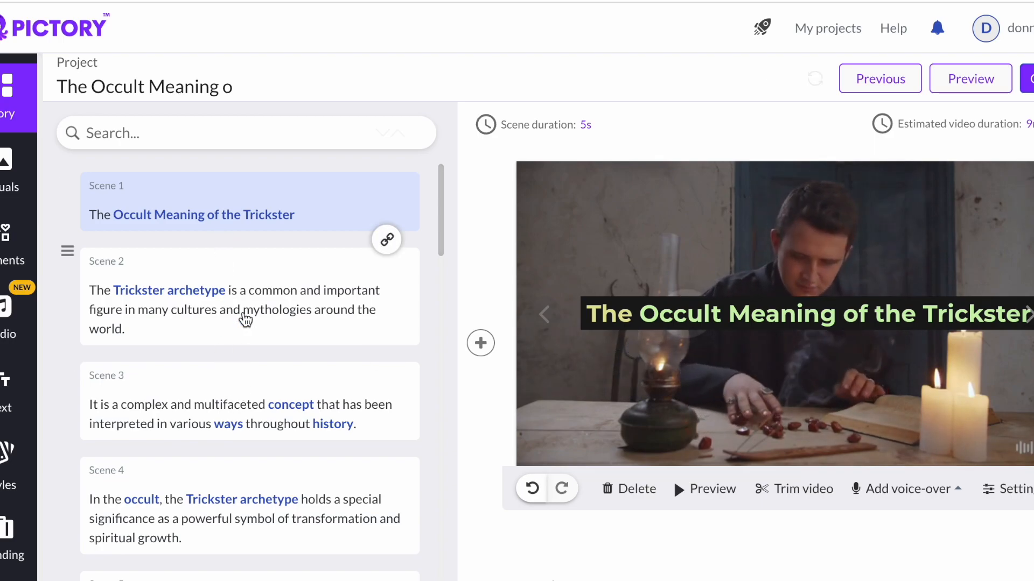
- Review the generated storyboard scenes one by one
click(246, 305)
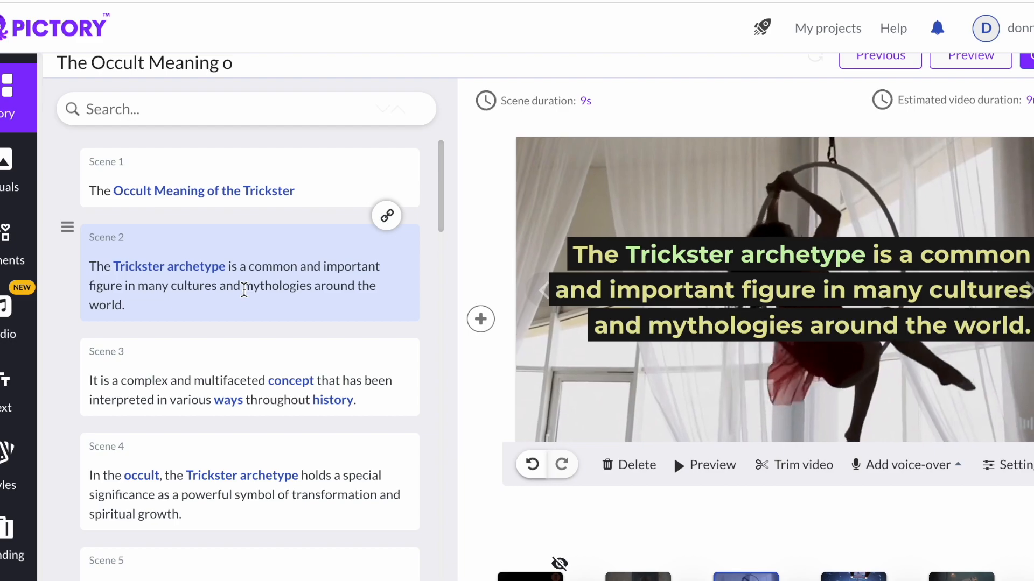
click(268, 407)
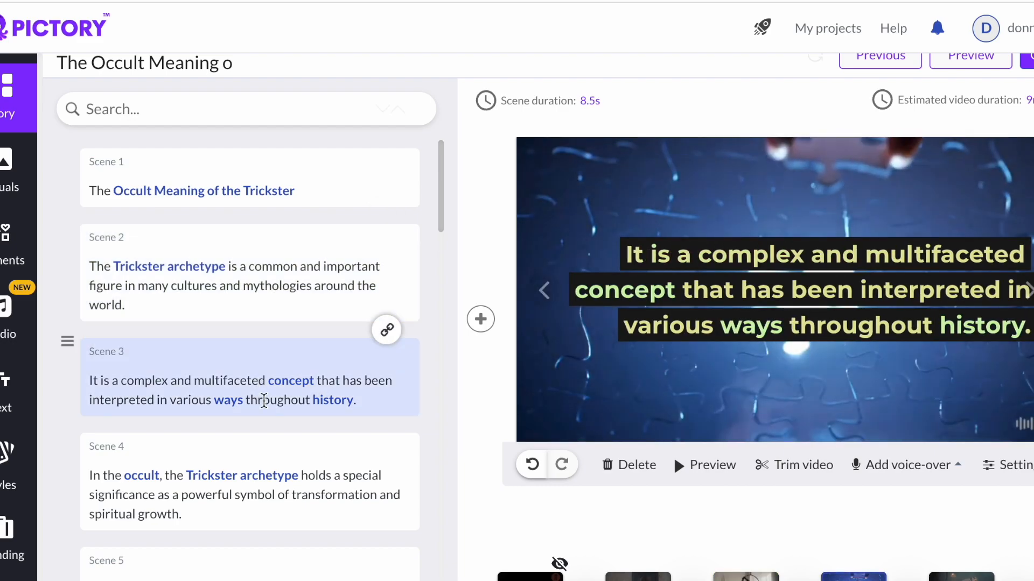
click(290, 476)
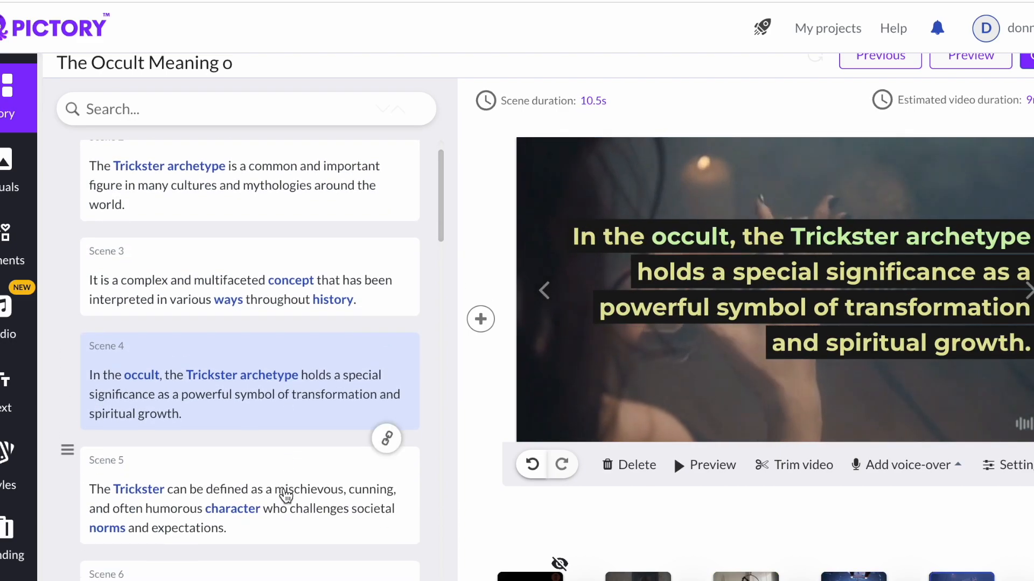
click(269, 508)
scroll(267, 505, down, 1)
scroll(268, 501, up, 1)
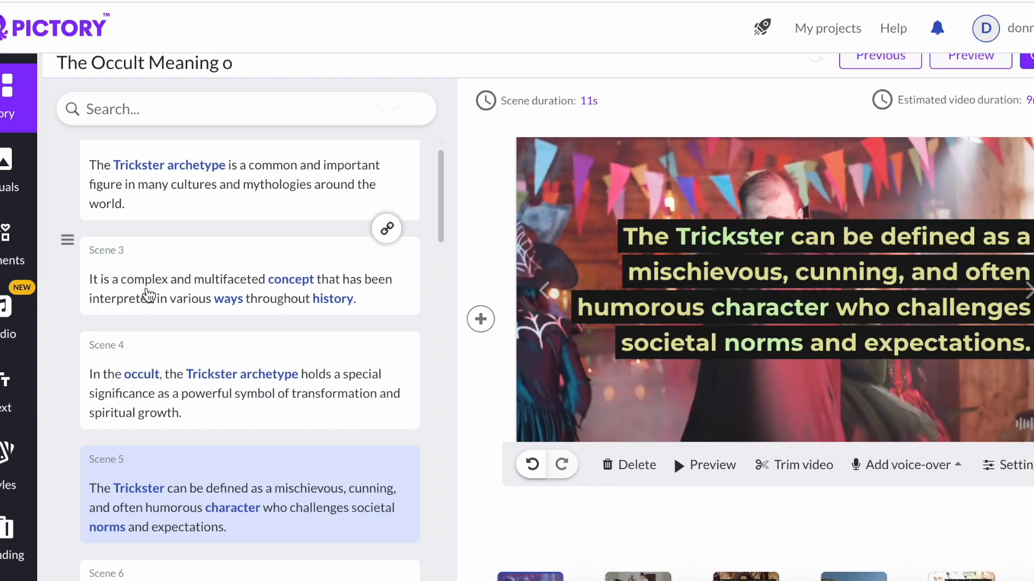
scroll(149, 295, up, 3)
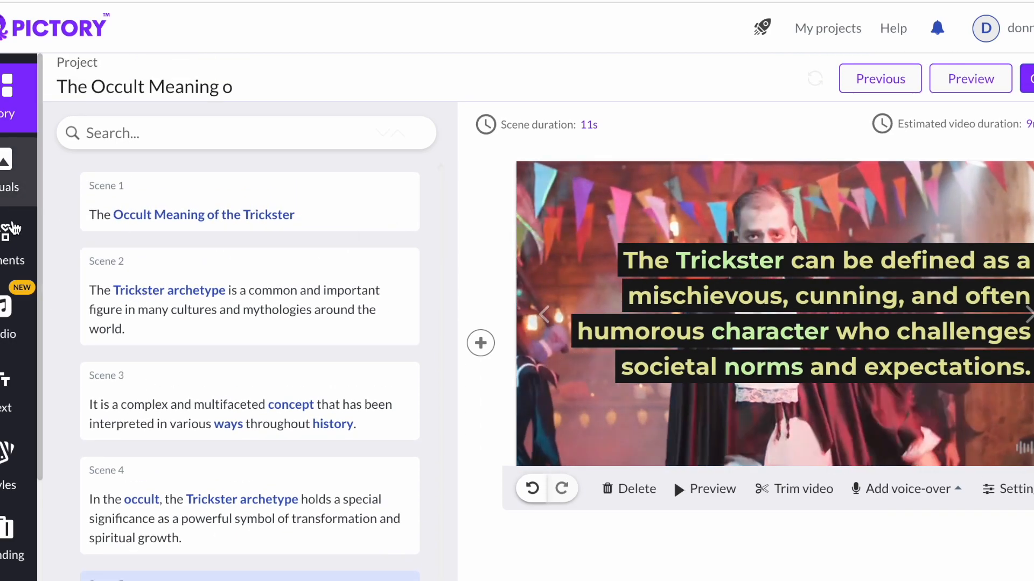
- Open the background music panel and preview The Famine and Desperate Measures tracks
click(4, 318)
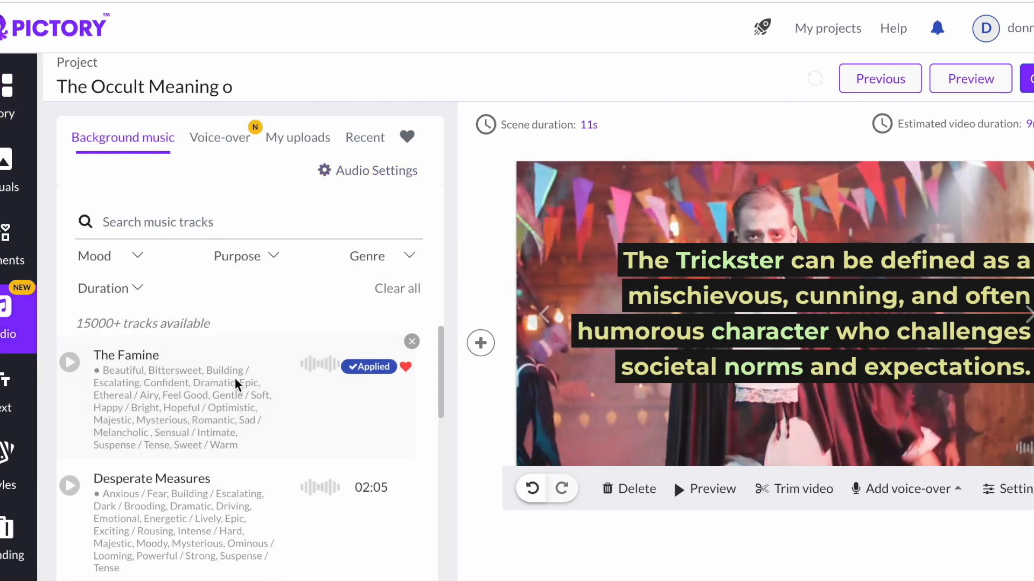
click(70, 362)
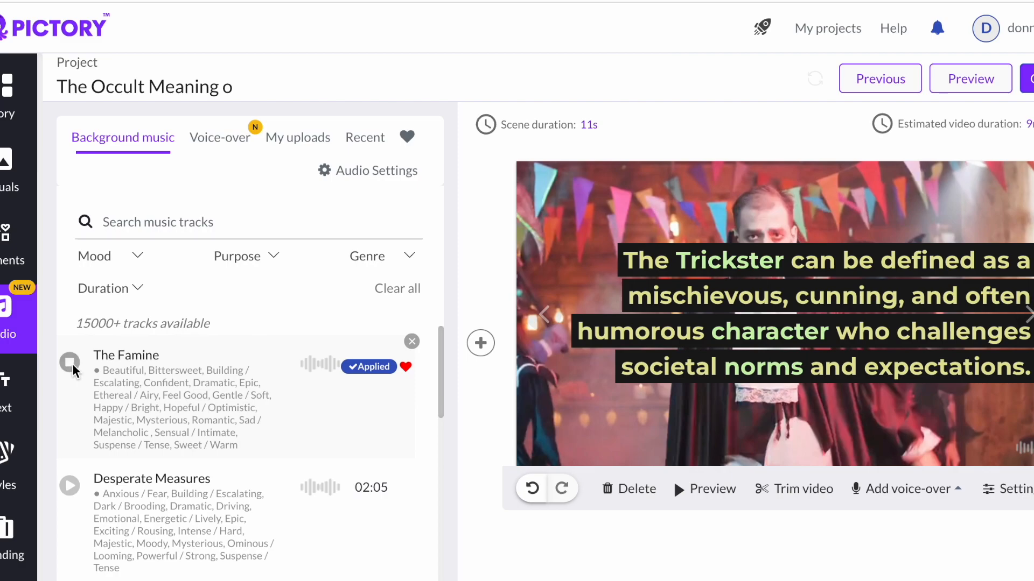
click(70, 489)
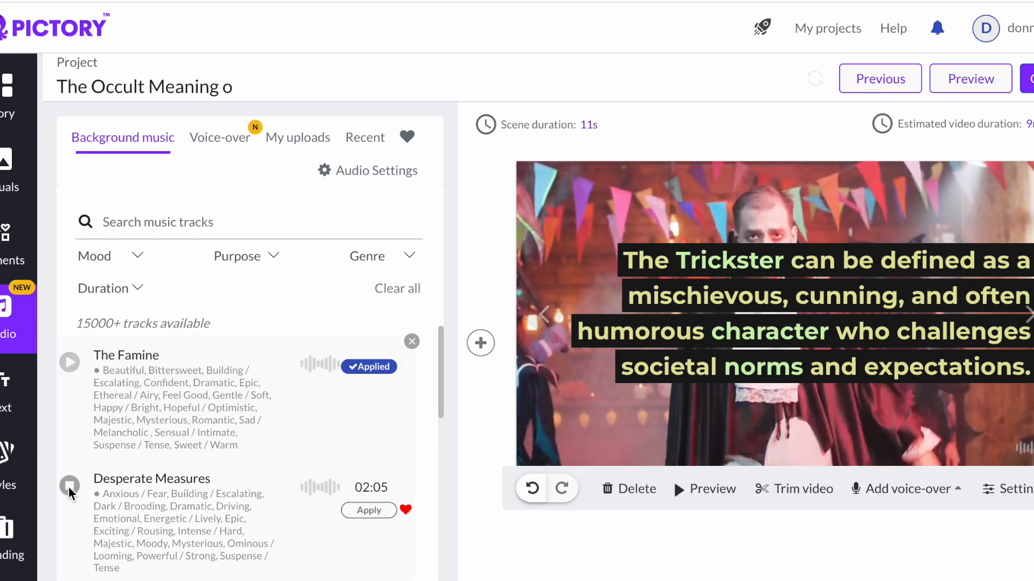
click(70, 488)
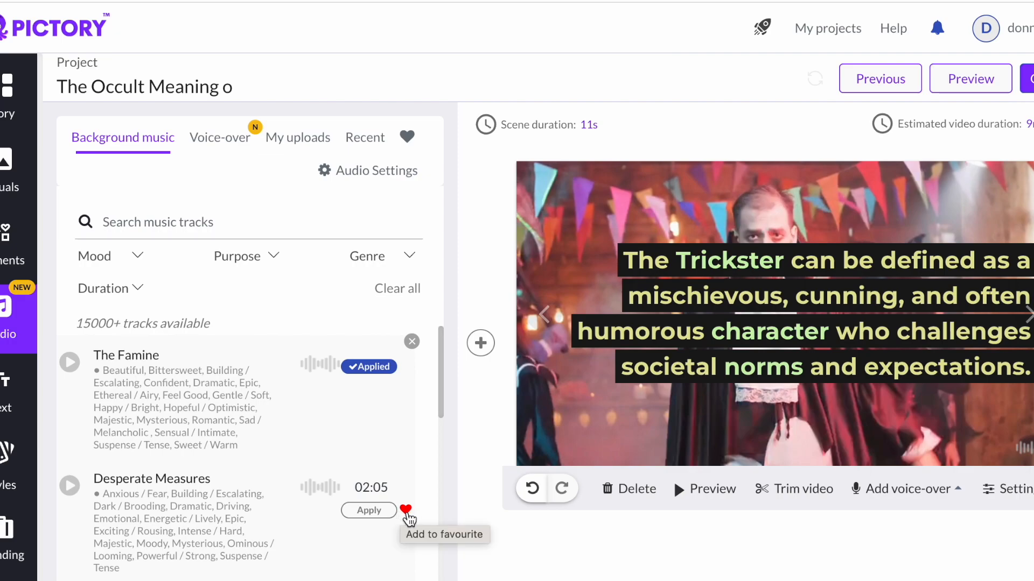
scroll(408, 518, down, 6)
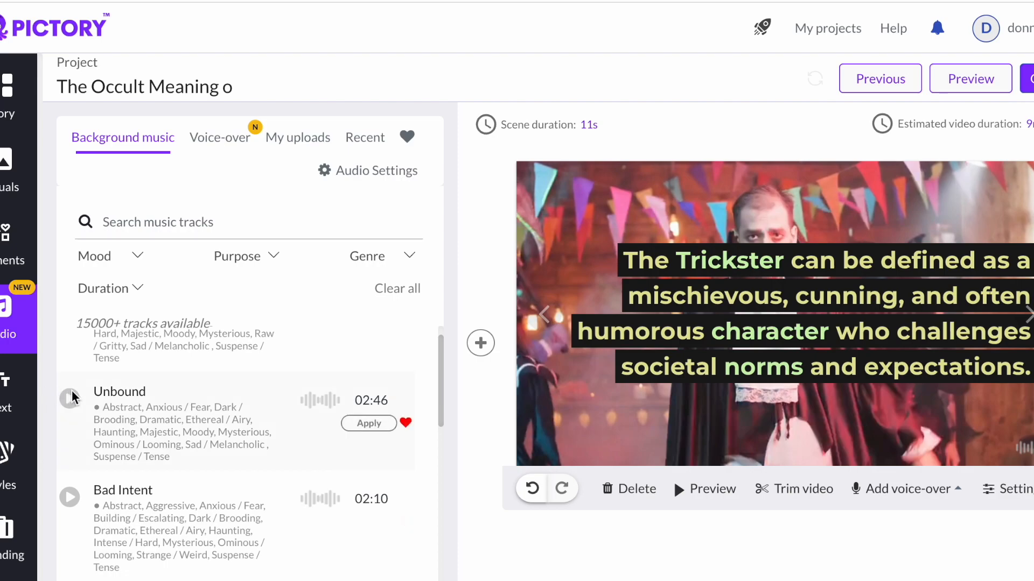
- Filter the music tracks by the Gentle / Soft mood and preview the Freestyle track
click(160, 226)
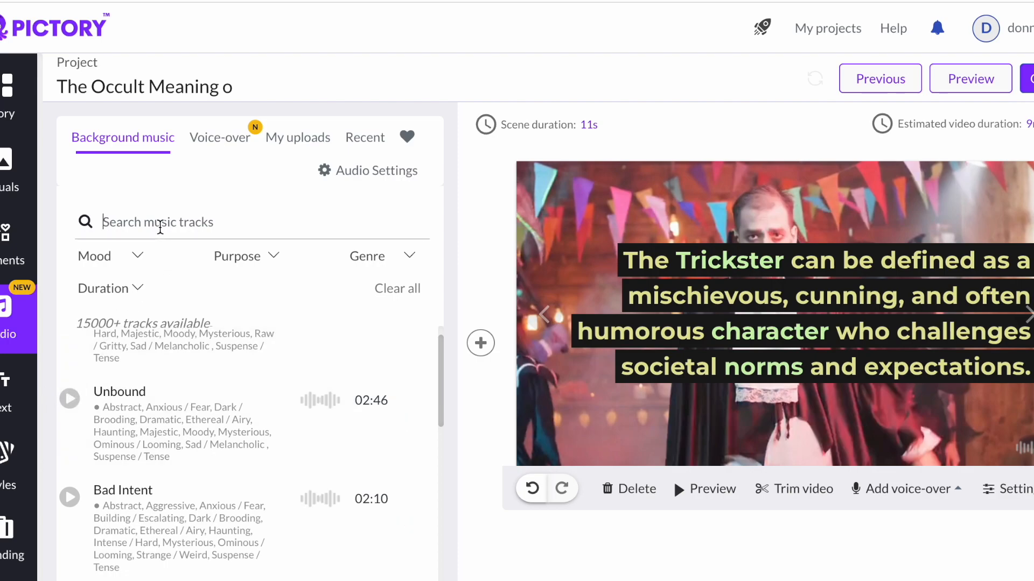
click(141, 256)
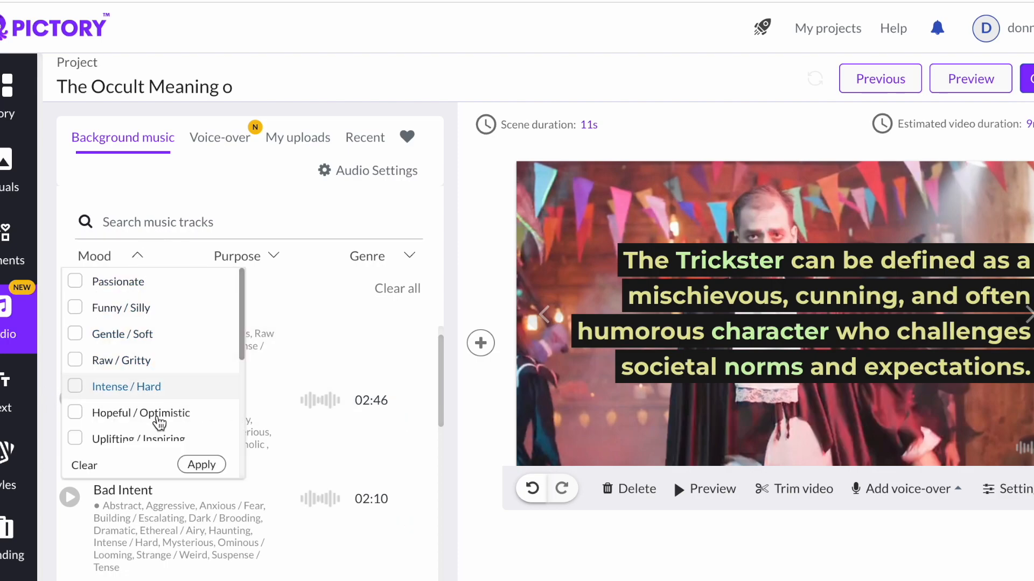
click(106, 336)
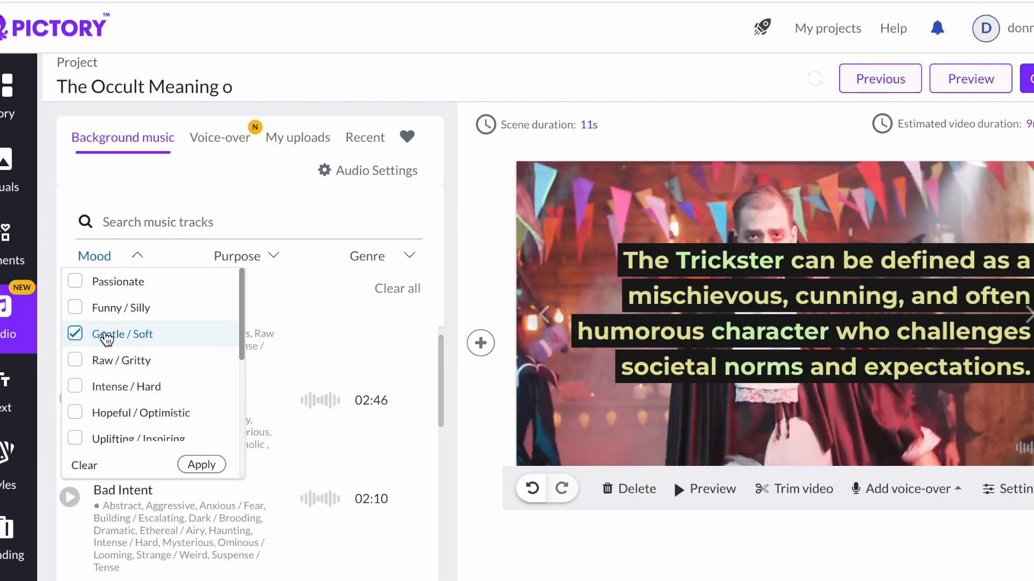
click(202, 464)
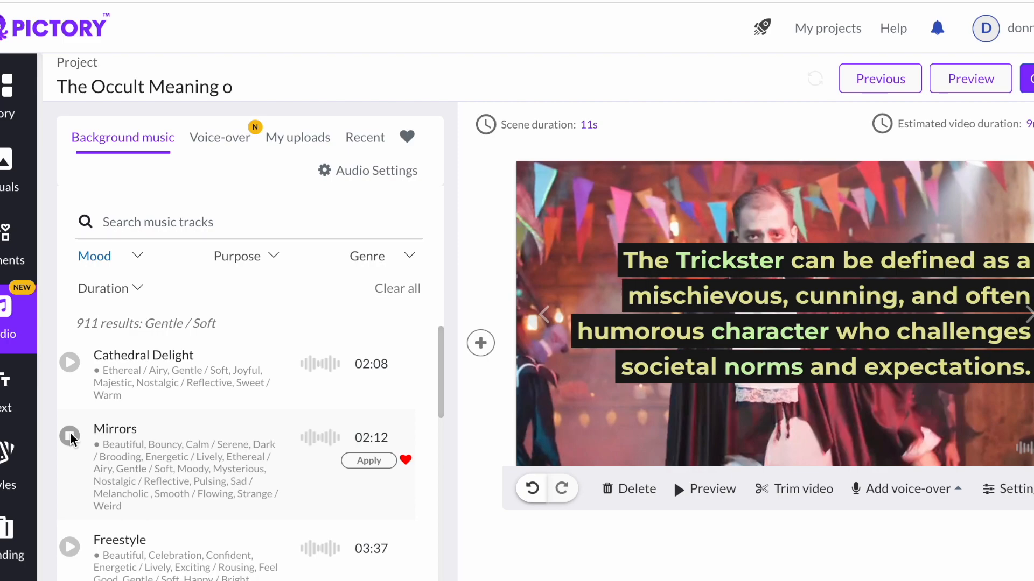
click(69, 547)
scroll(160, 438, down, 4)
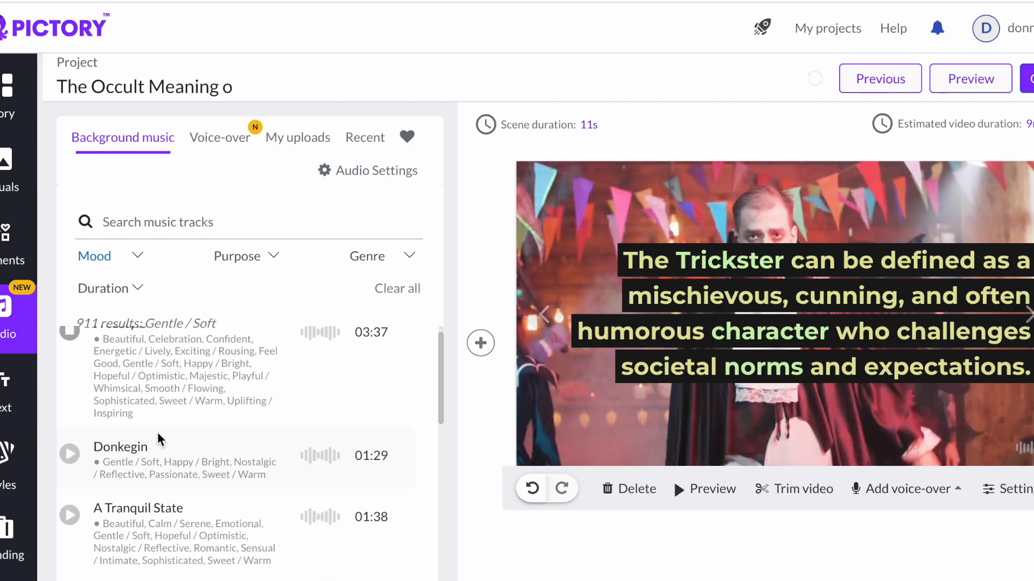
- Preview the Donkegin, A Tranquil State and Flow tracks in the Gentle / Soft music list
click(68, 456)
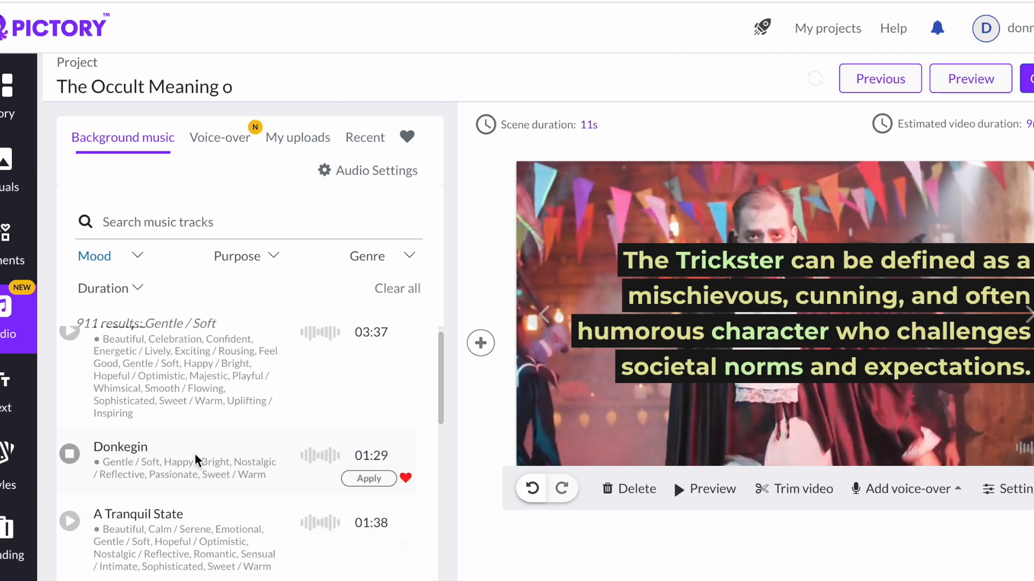
click(65, 518)
scroll(207, 435, down, 3)
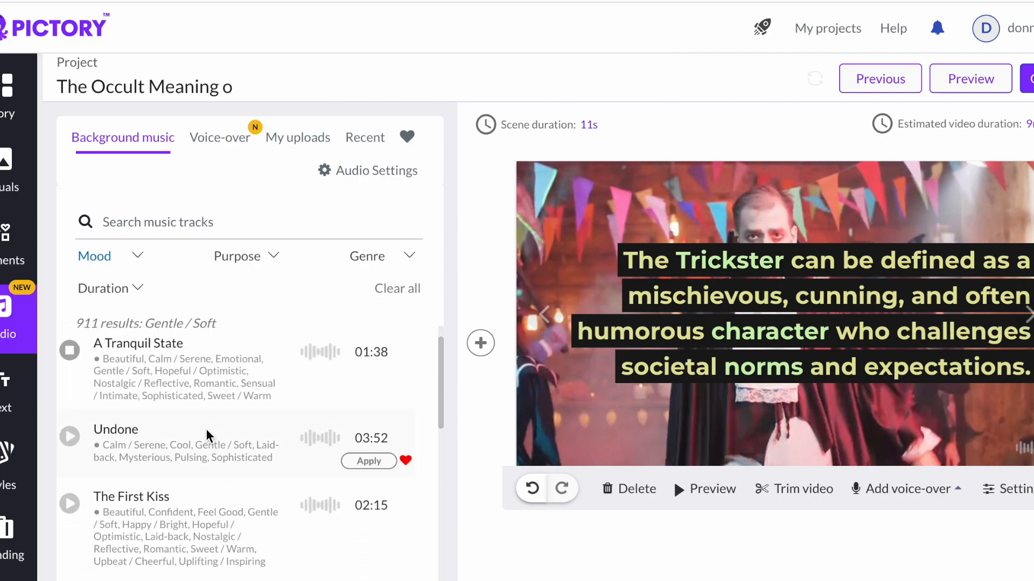
scroll(206, 428, down, 4)
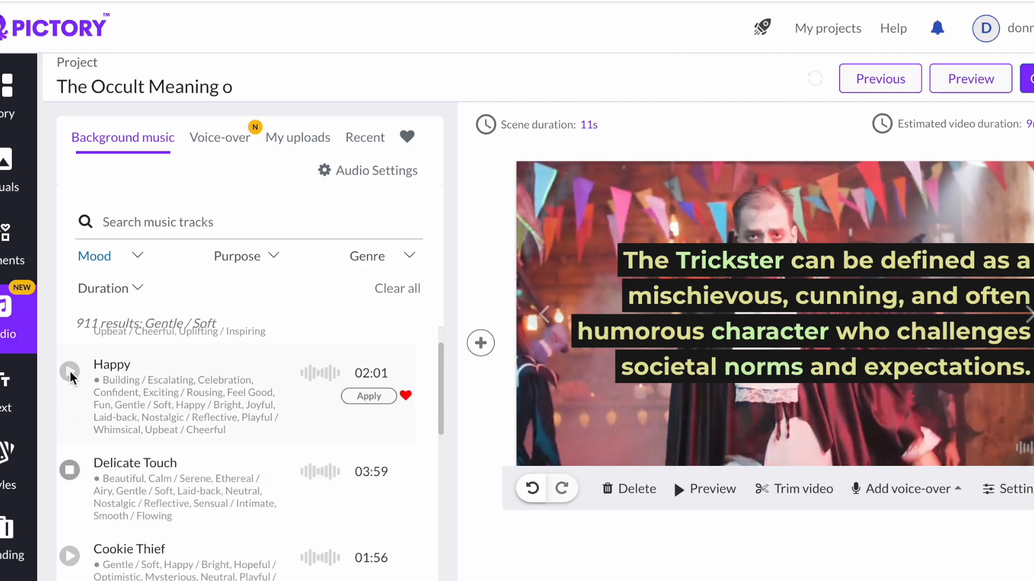
scroll(71, 374, down, 3)
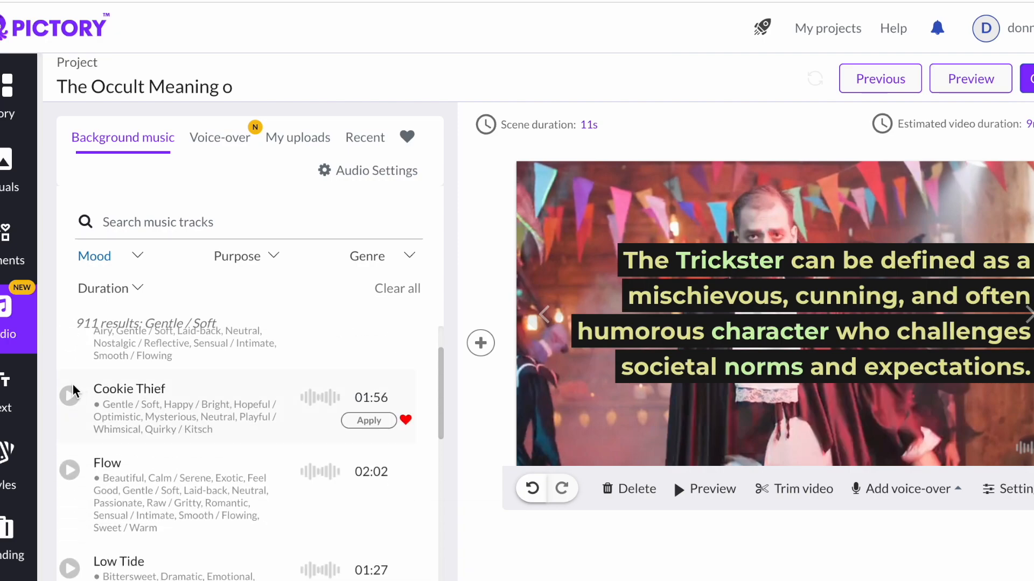
click(73, 469)
scroll(210, 328, up, 5)
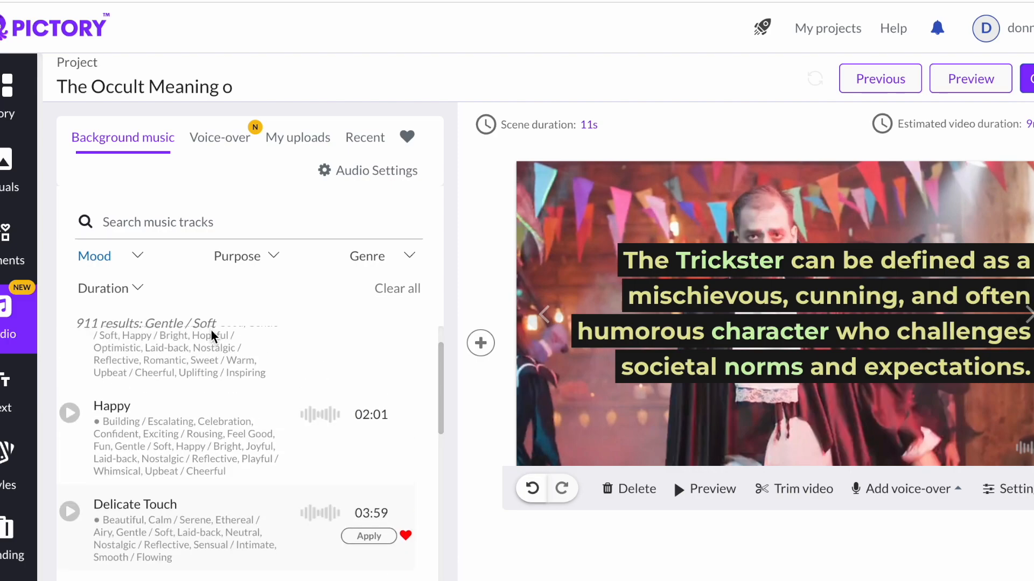
click(141, 261)
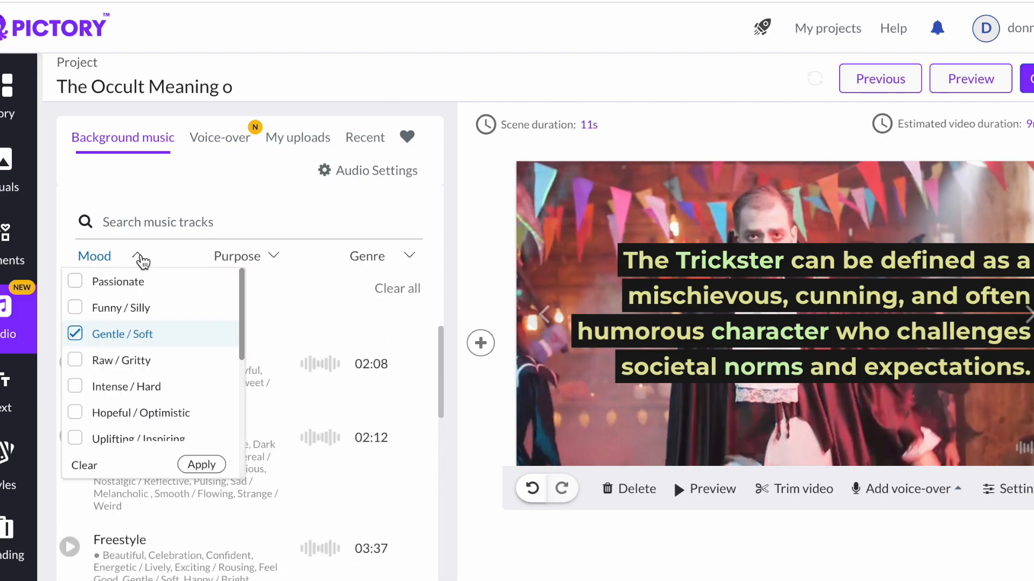
scroll(176, 393, down, 2)
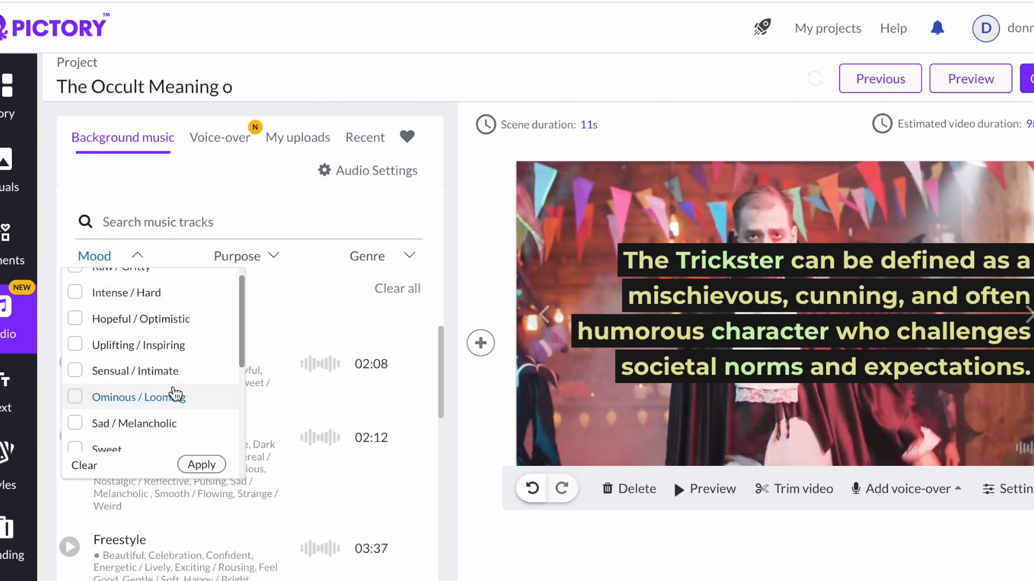
scroll(175, 393, down, 3)
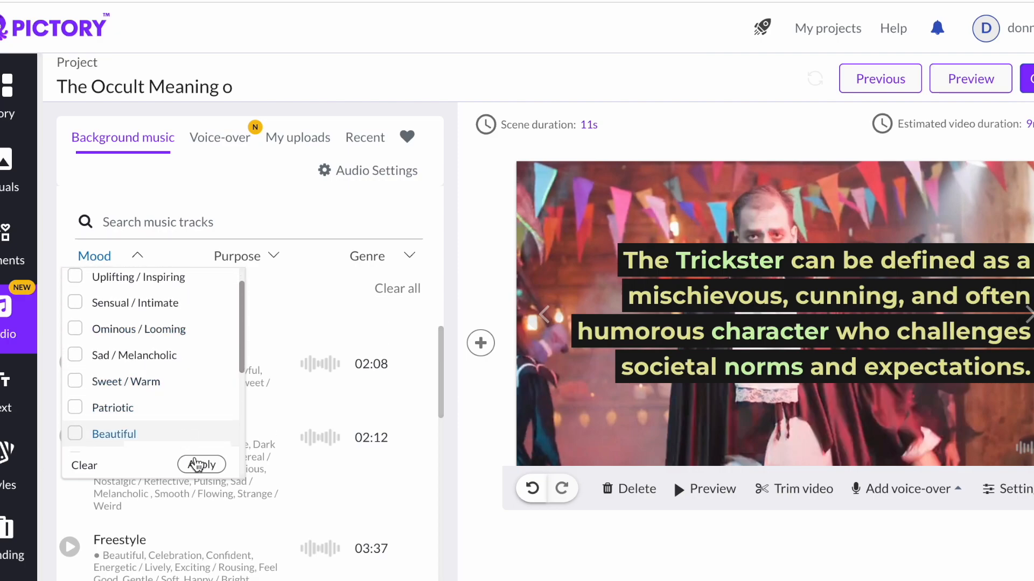
click(328, 290)
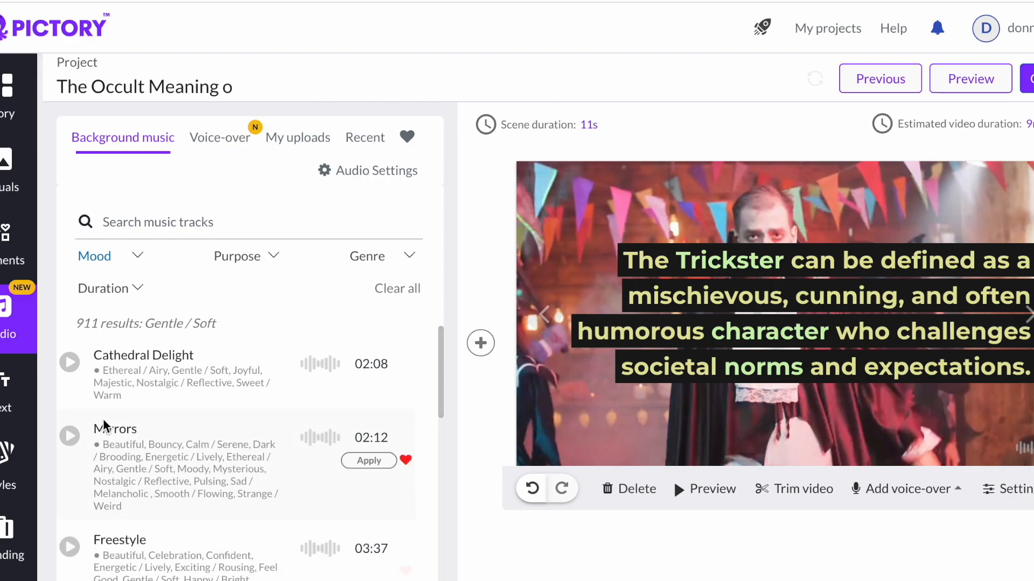
- Add the Sad / Melancholic mood to the music filter alongside Gentle / Soft and apply it
click(152, 261)
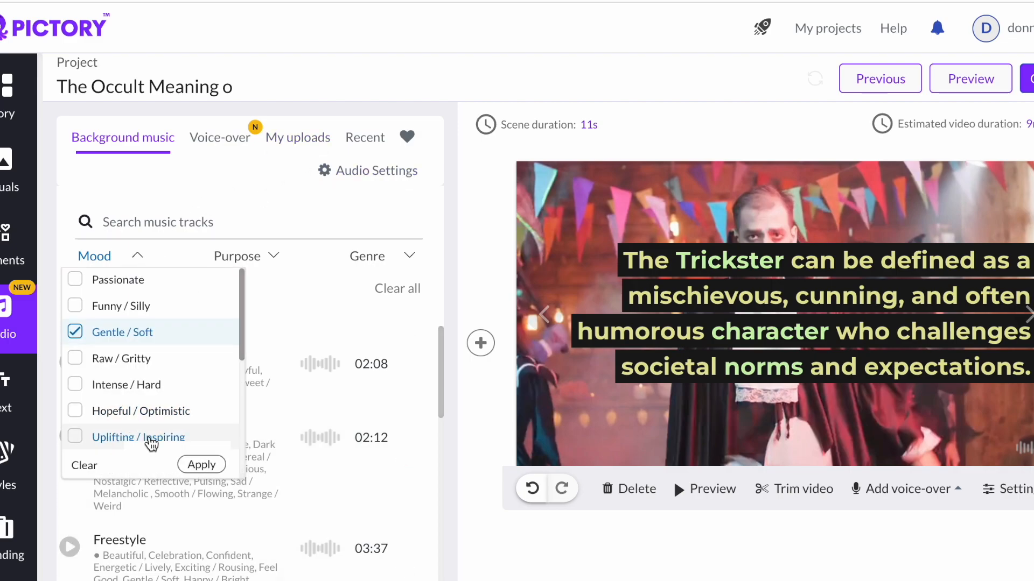
scroll(151, 439, down, 2)
scroll(151, 442, down, 1)
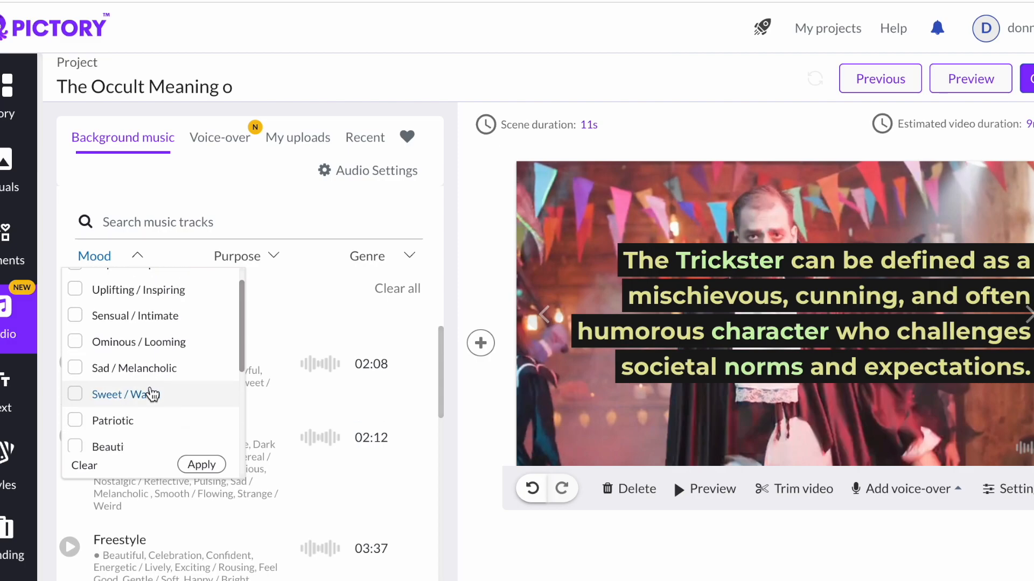
click(156, 370)
click(207, 468)
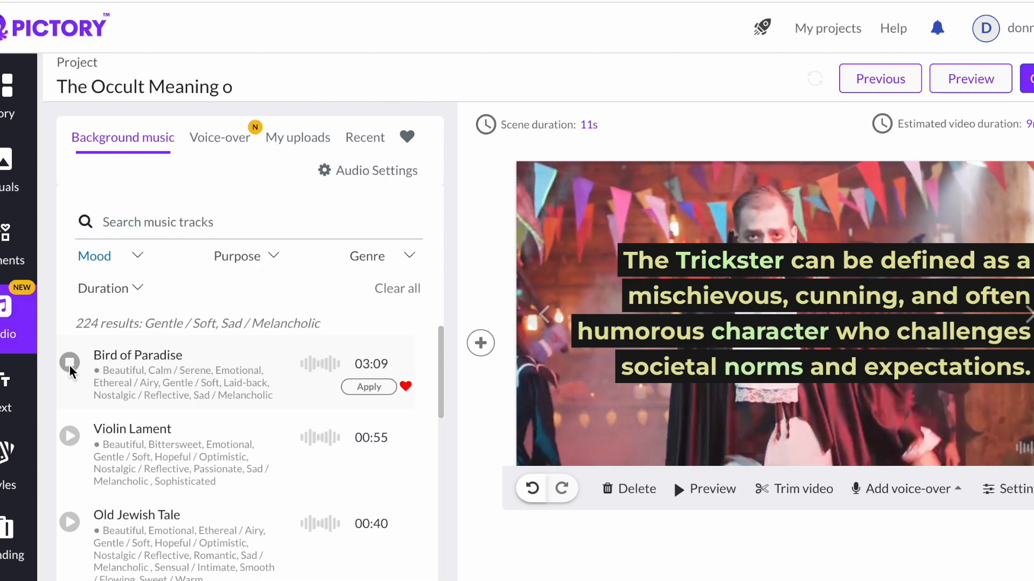
- Preview Violin Lament and Old Jewish Tale, then apply the Bird of Paradise track as background music
click(69, 434)
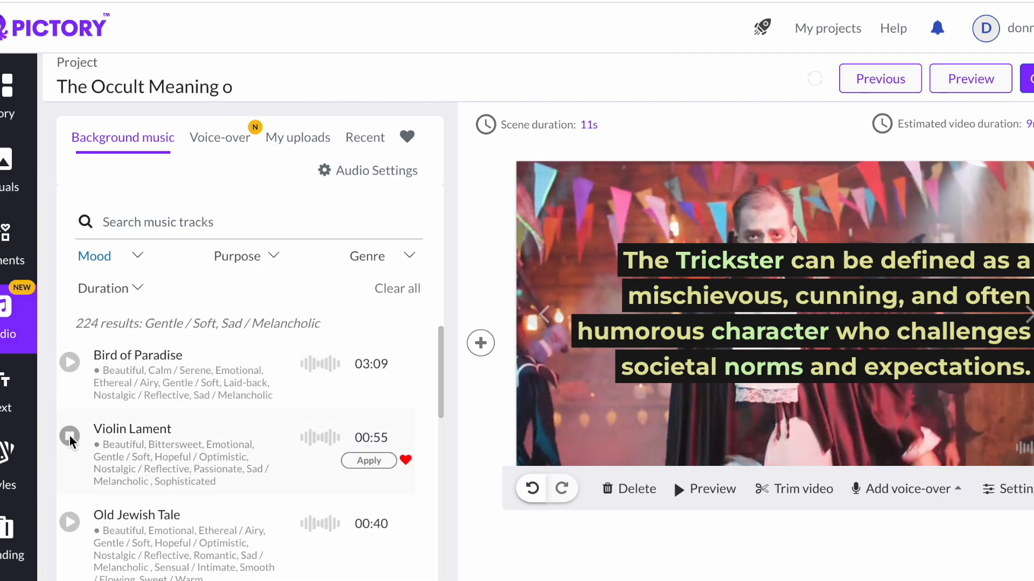
scroll(69, 435, down, 3)
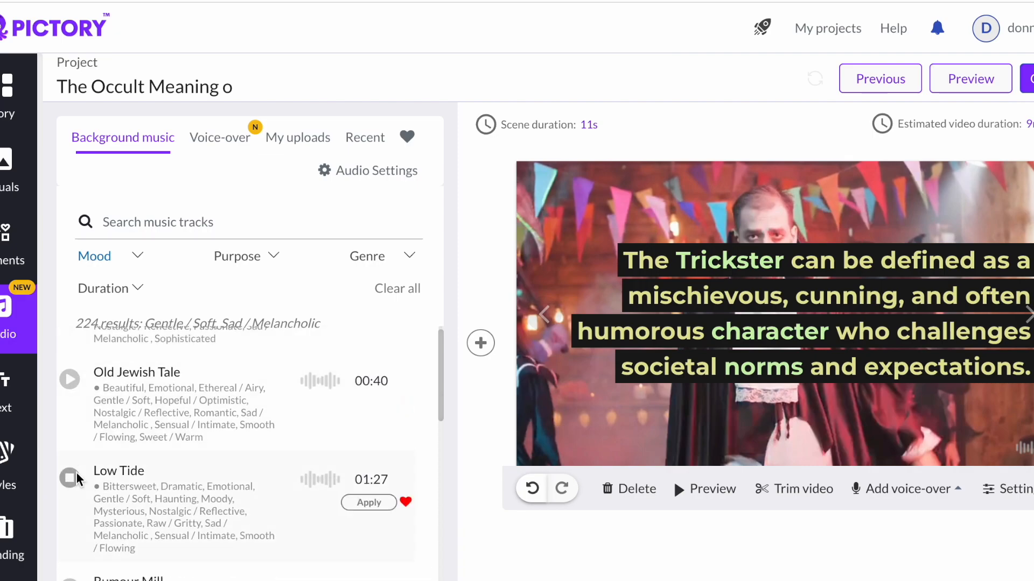
click(69, 379)
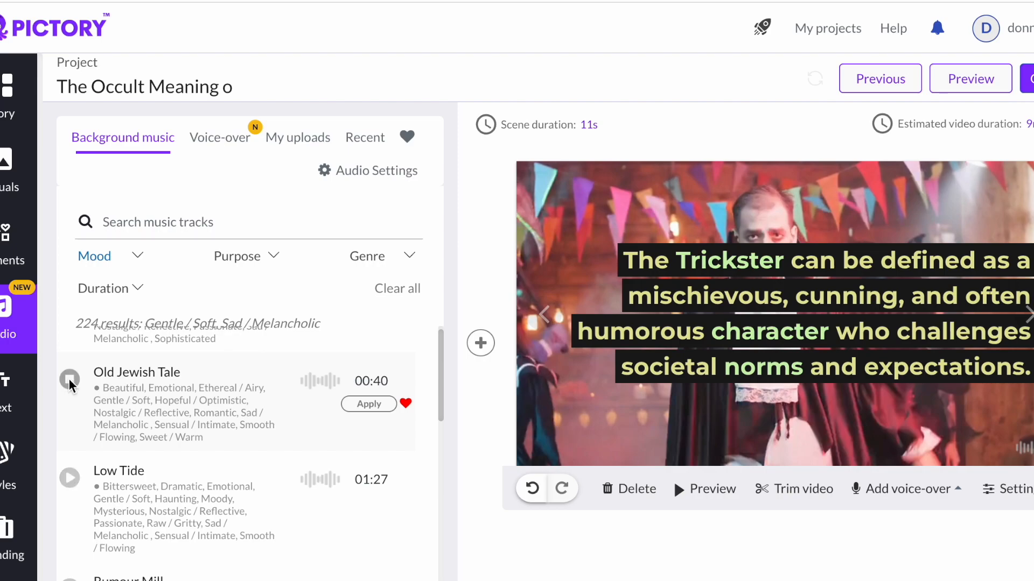
scroll(150, 377, up, 3)
click(70, 363)
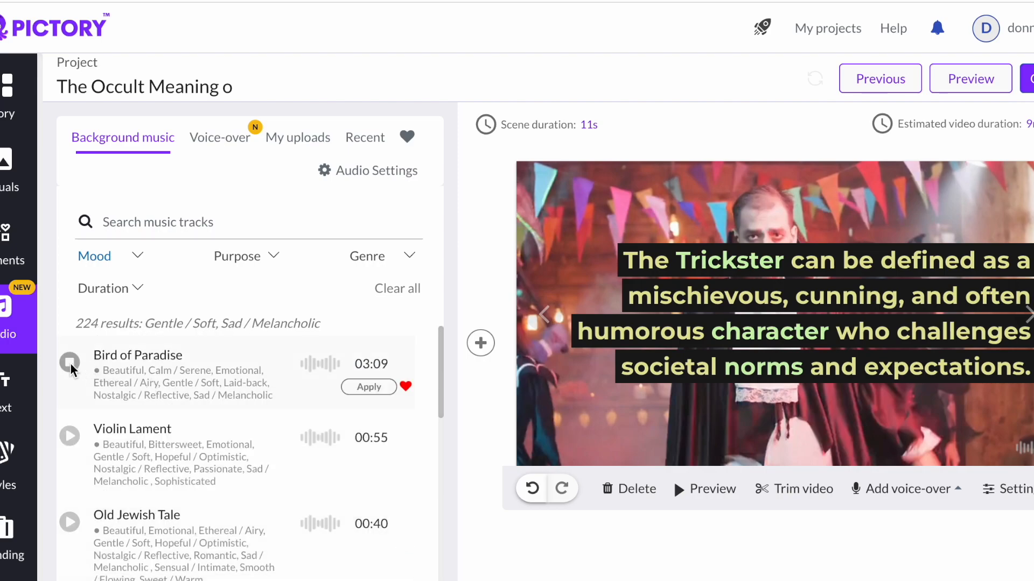
click(369, 389)
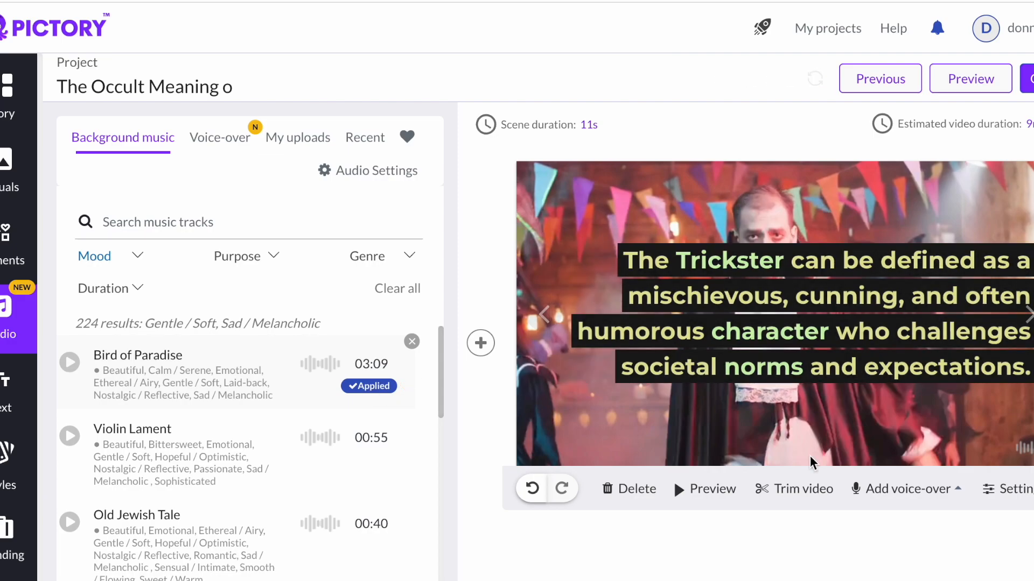
- Preview the current scene with the applied background music
click(682, 490)
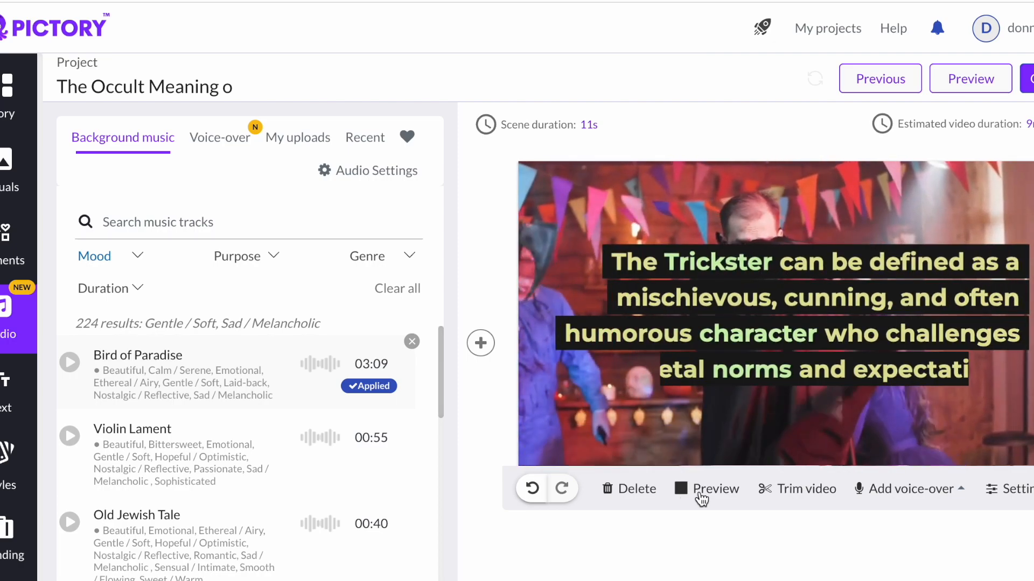
click(697, 495)
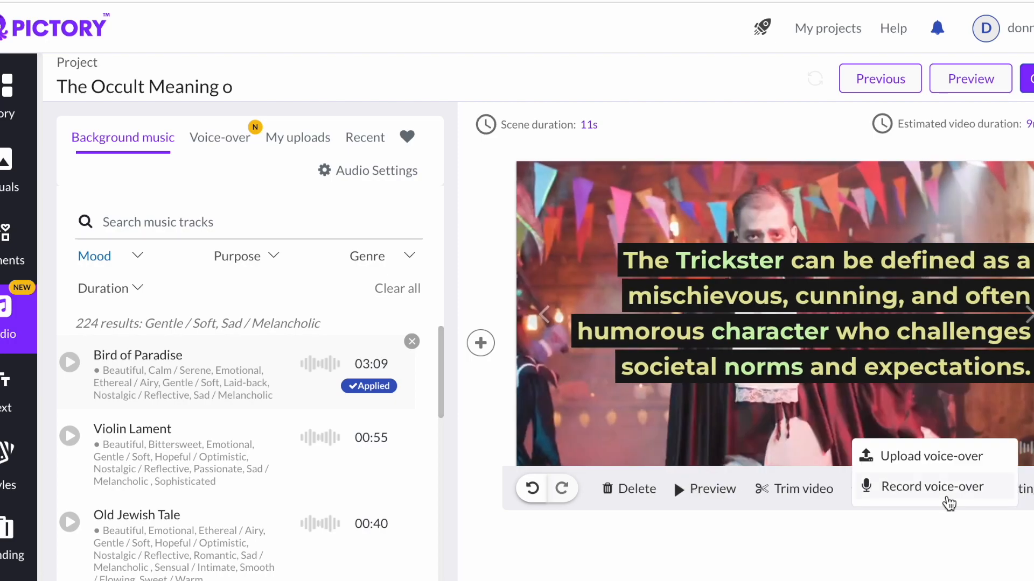
click(1006, 489)
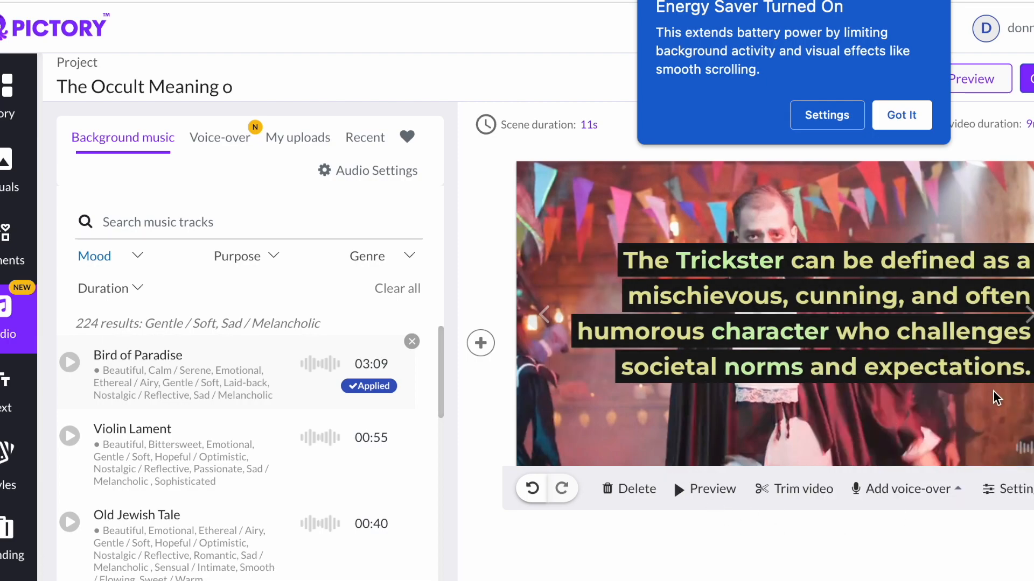
- Dismiss the Energy Saver notification
scroll(811, 387, down, 1)
scroll(811, 398, down, 1)
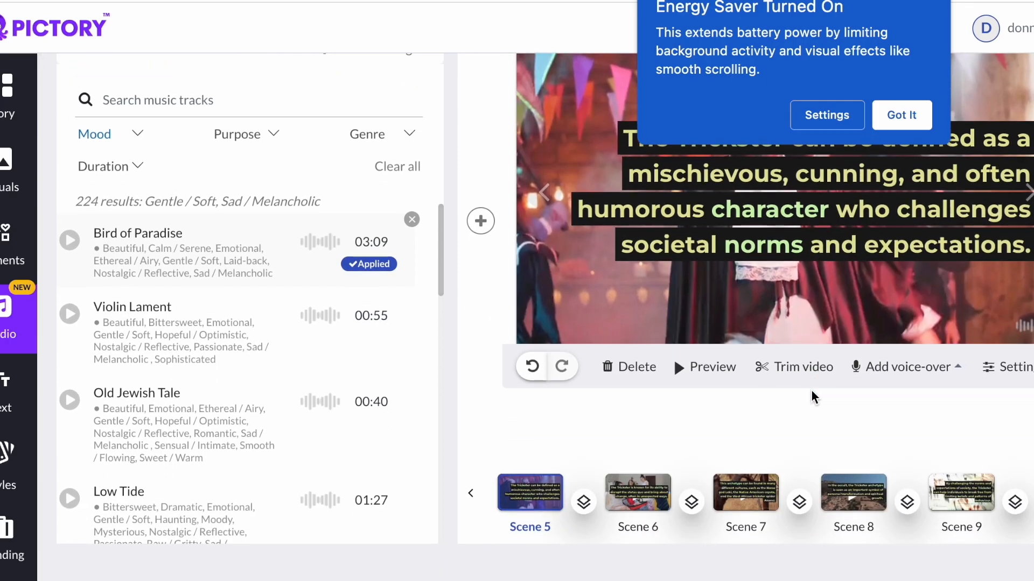
click(902, 116)
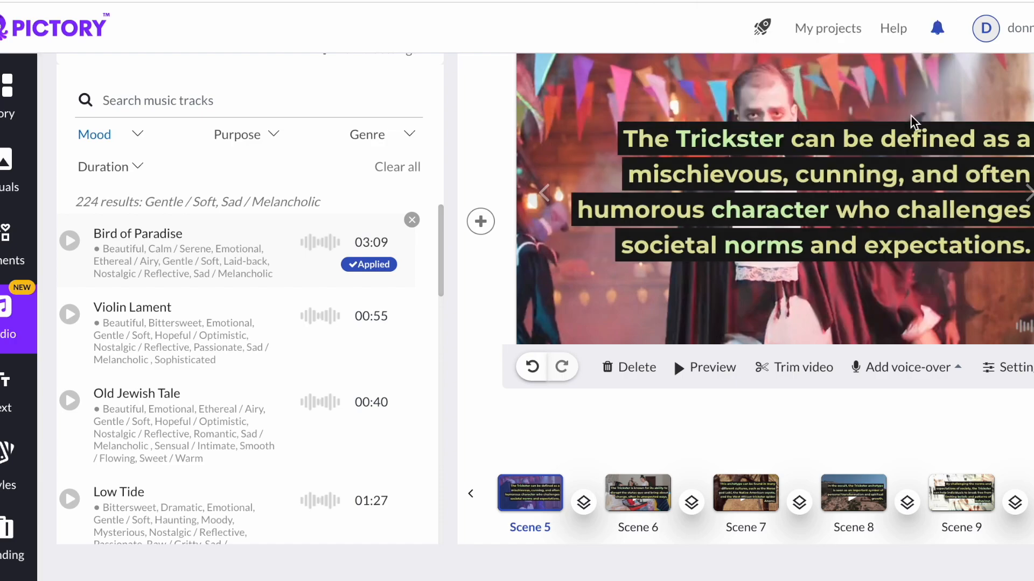
- Open scenes 7 and 9 and preview each with the background music
click(764, 518)
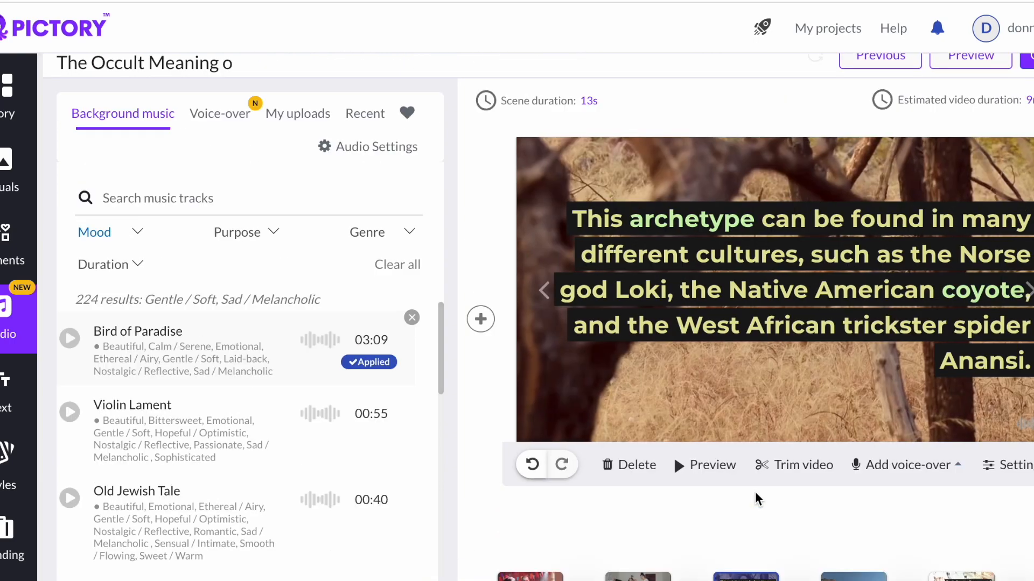
click(681, 465)
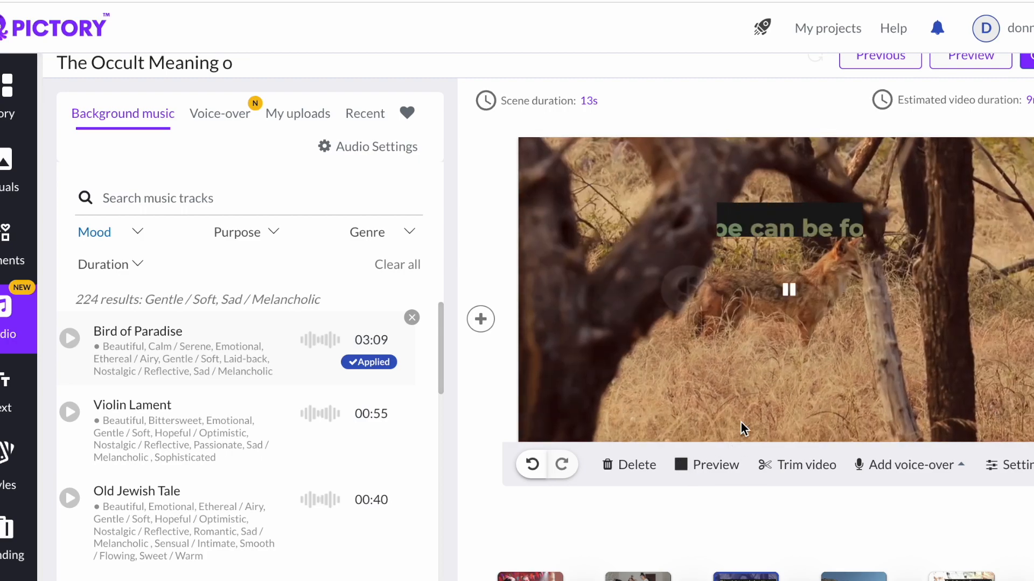
click(699, 466)
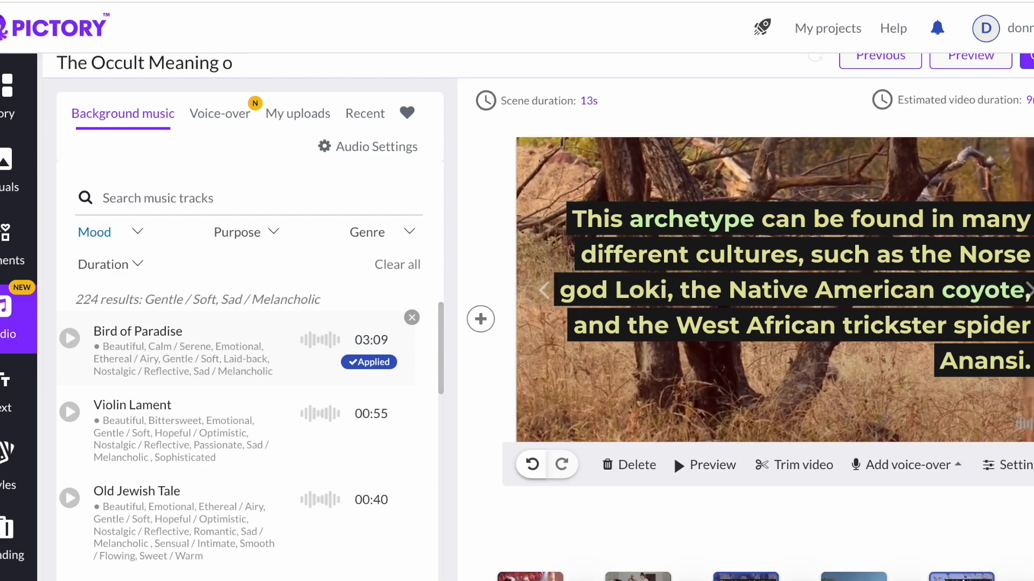
click(970, 577)
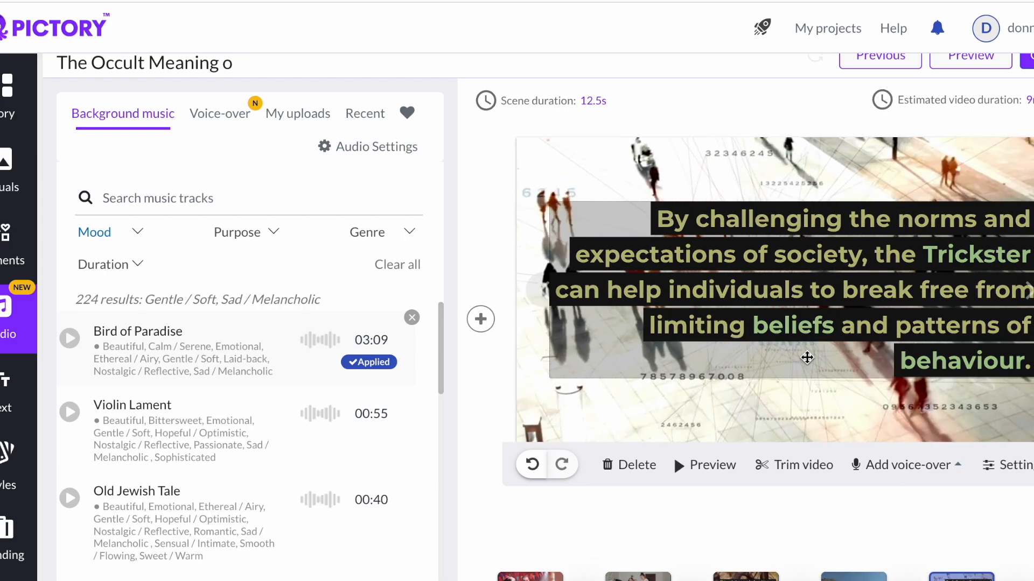
click(709, 466)
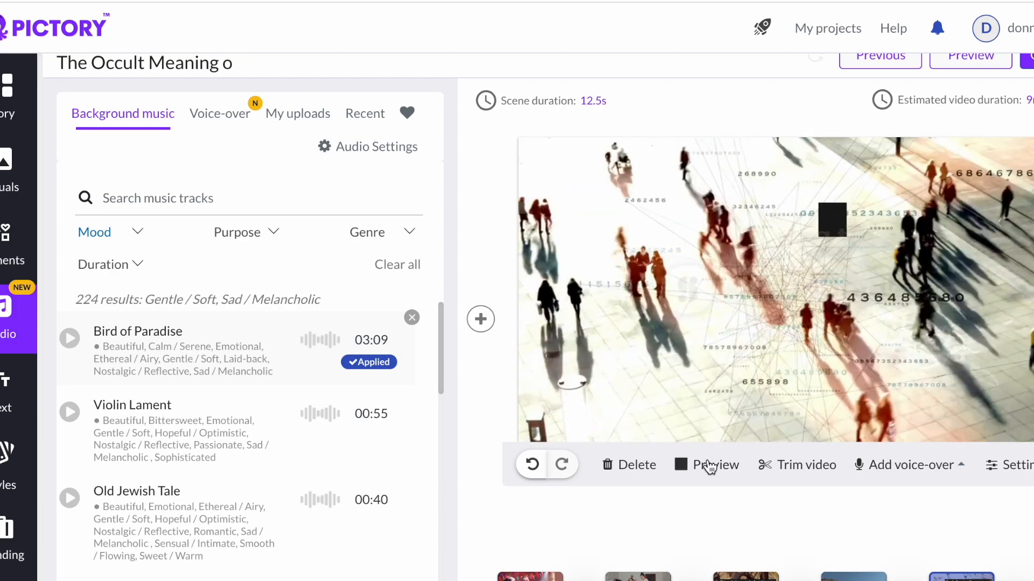
click(709, 466)
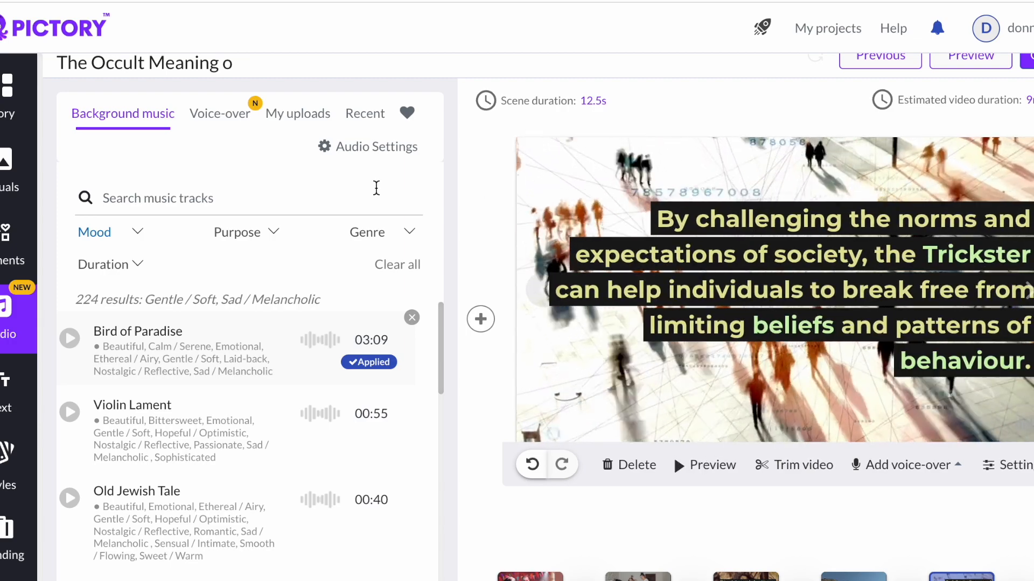
- Open the voice-over voices, browse the English (US) list and preview the Joanna, female voice
click(215, 126)
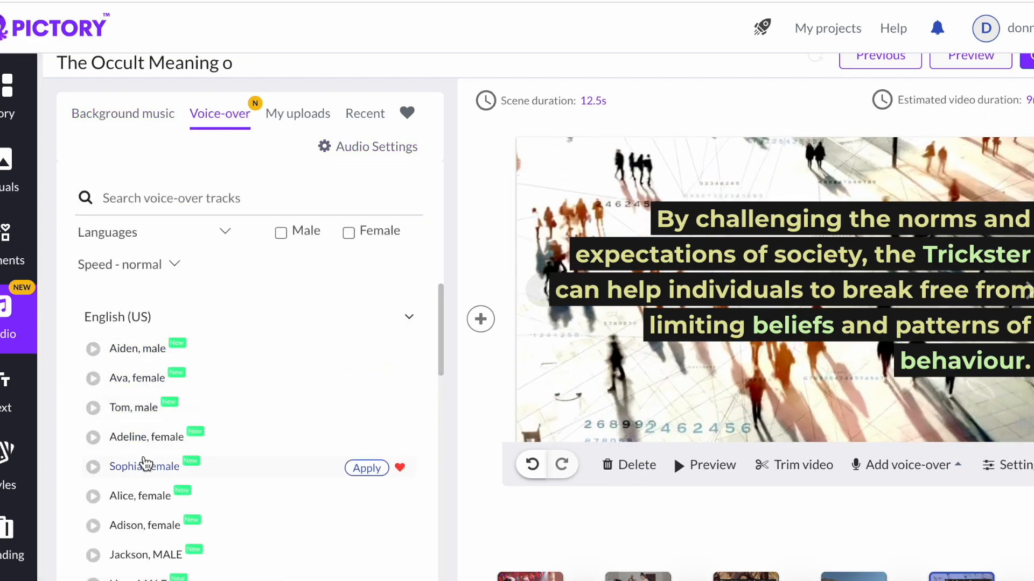
scroll(144, 463, down, 1)
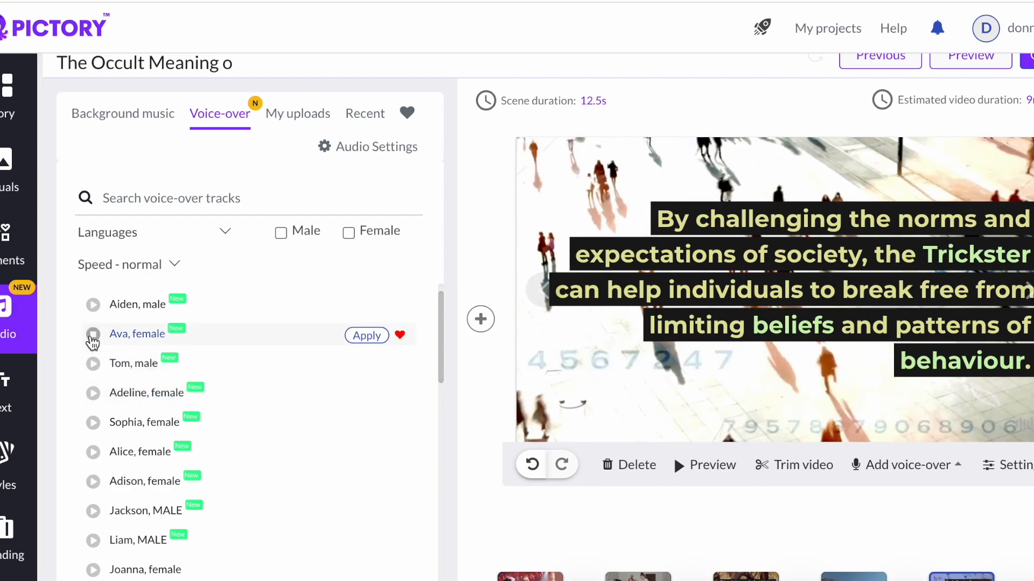
scroll(193, 394, down, 8)
scroll(160, 394, up, 10)
scroll(185, 394, down, 6)
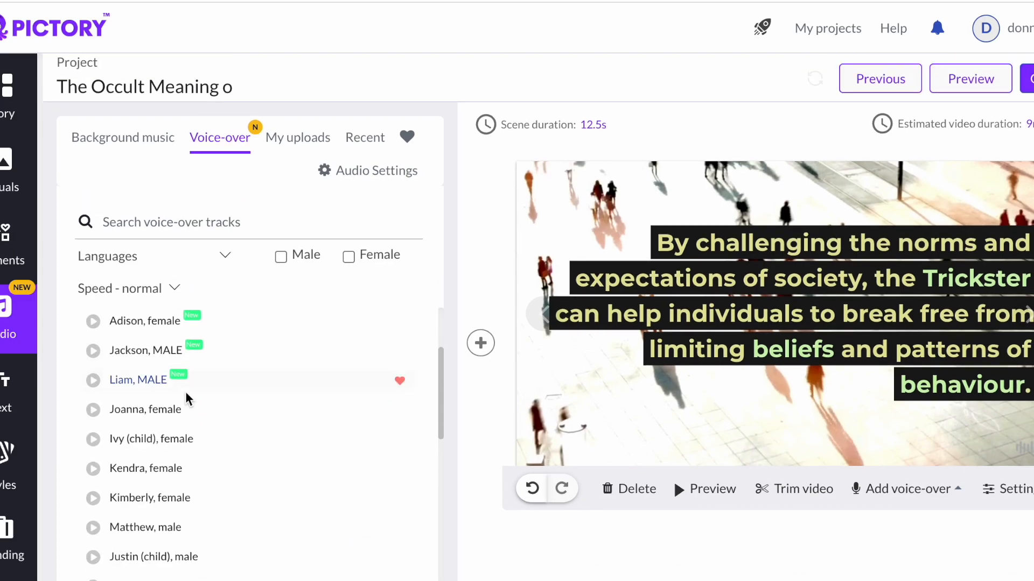
scroll(187, 399, down, 2)
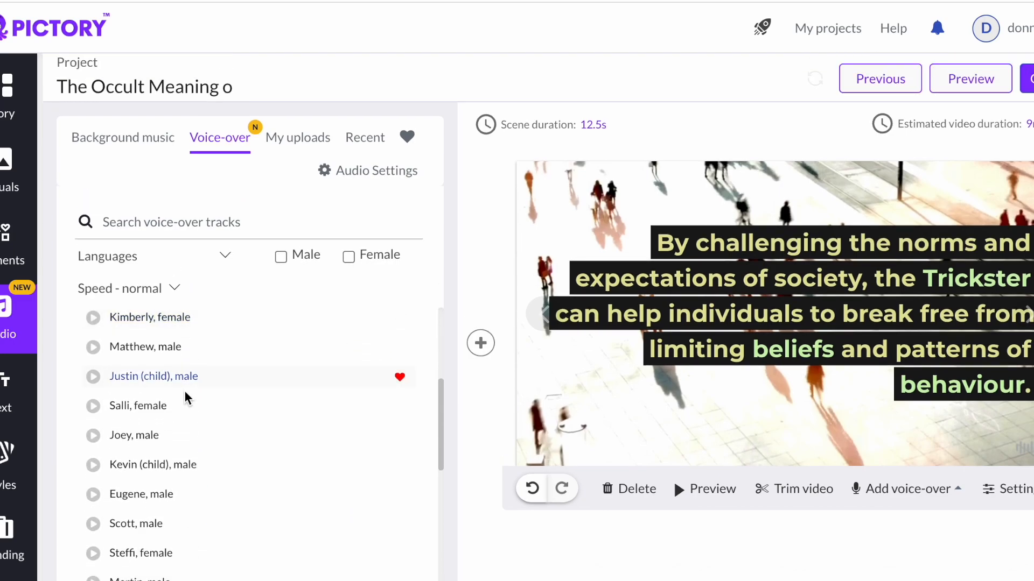
scroll(184, 399, down, 1)
scroll(184, 398, up, 3)
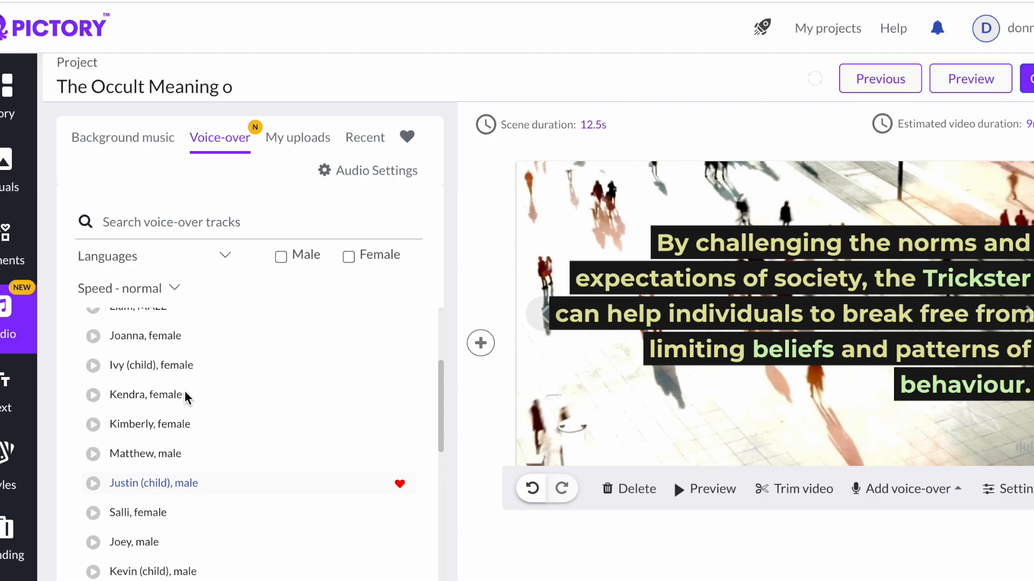
scroll(185, 397, up, 1)
scroll(153, 386, up, 2)
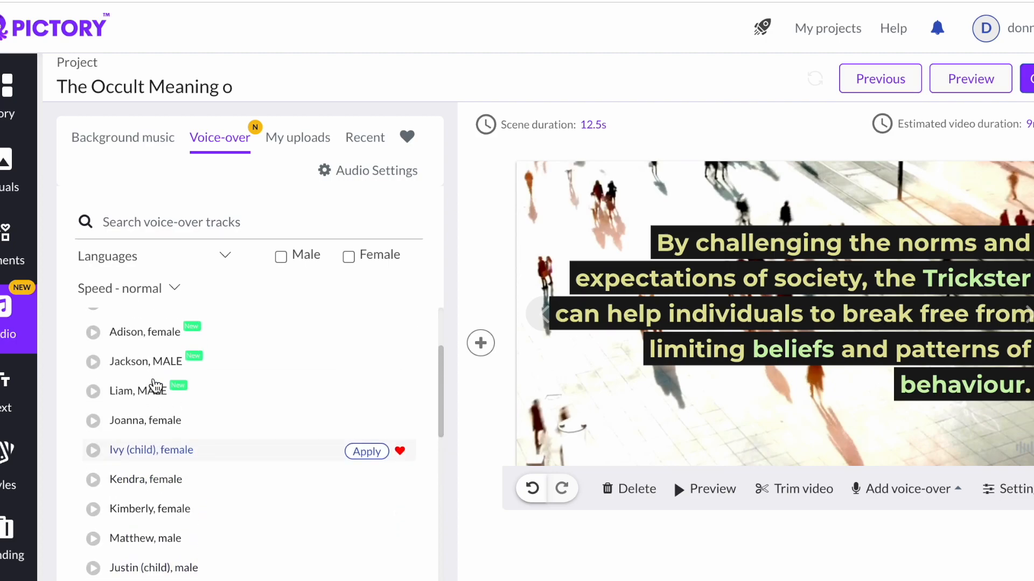
click(92, 430)
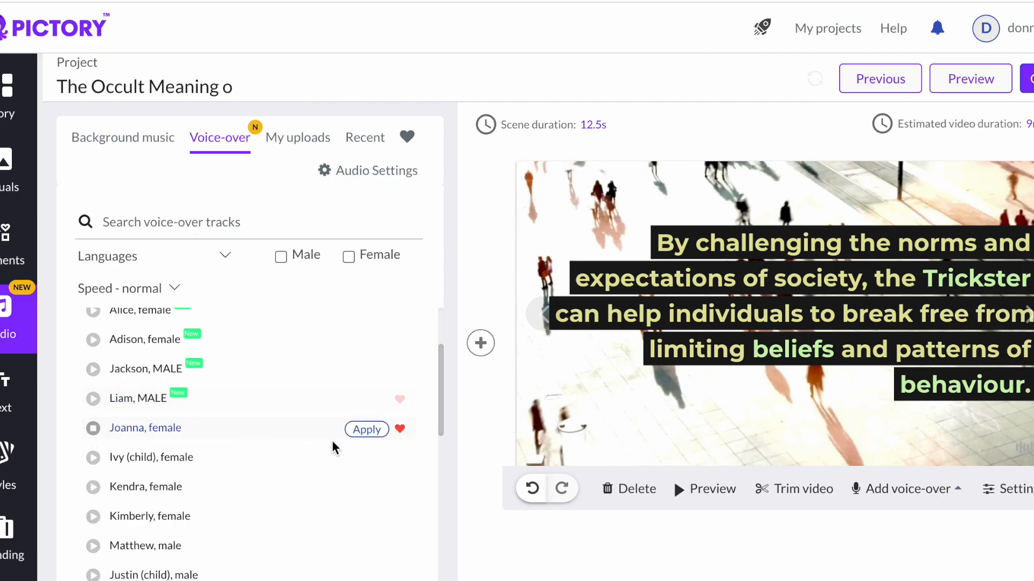
- Apply the Joanna, female voice-over to the video and preview the current scene with it
click(366, 430)
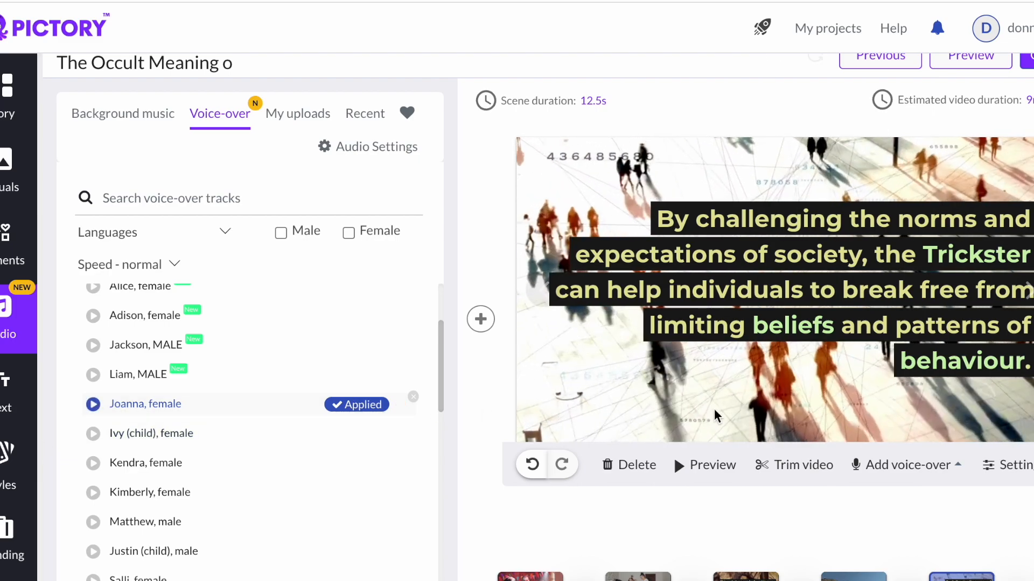
click(1006, 465)
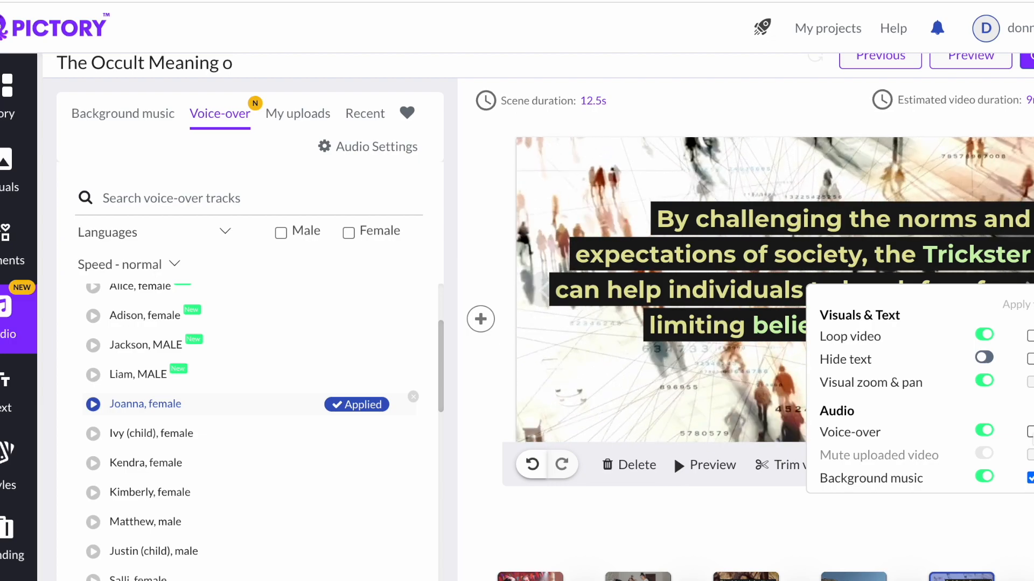
click(693, 465)
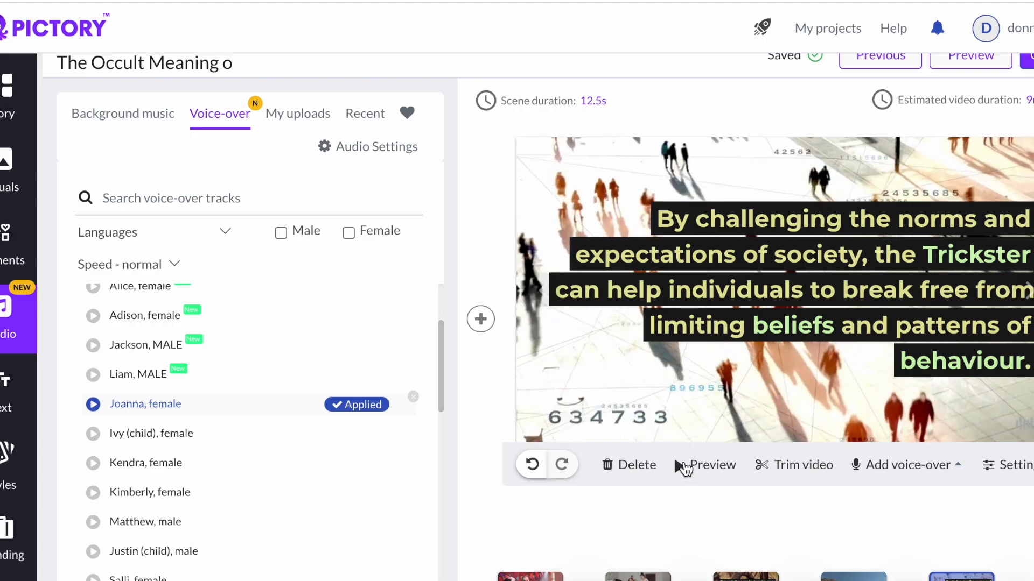
click(684, 466)
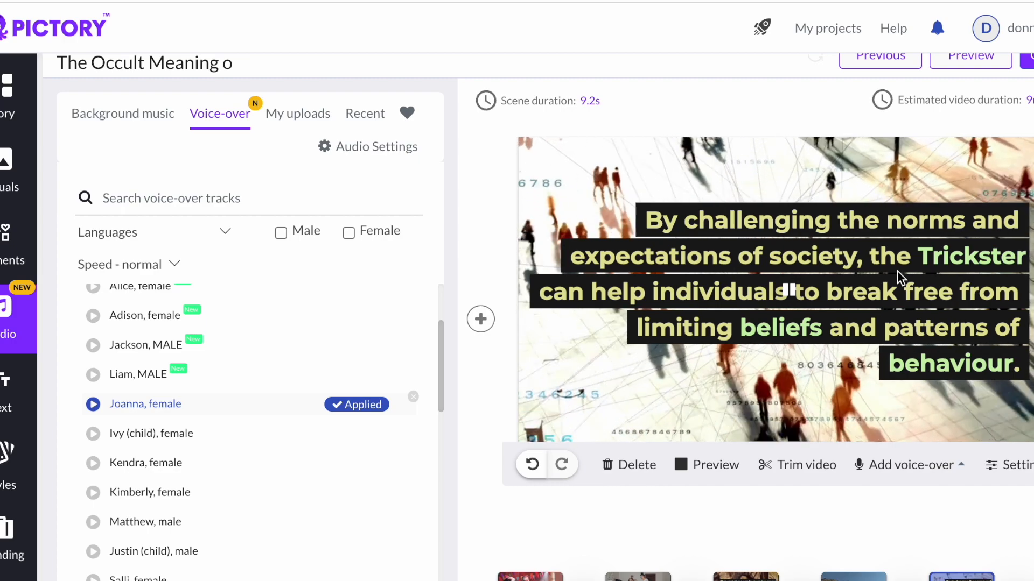
- Turn on Hide text in the scene settings and preview the scene without its caption
scroll(897, 272, down, 1)
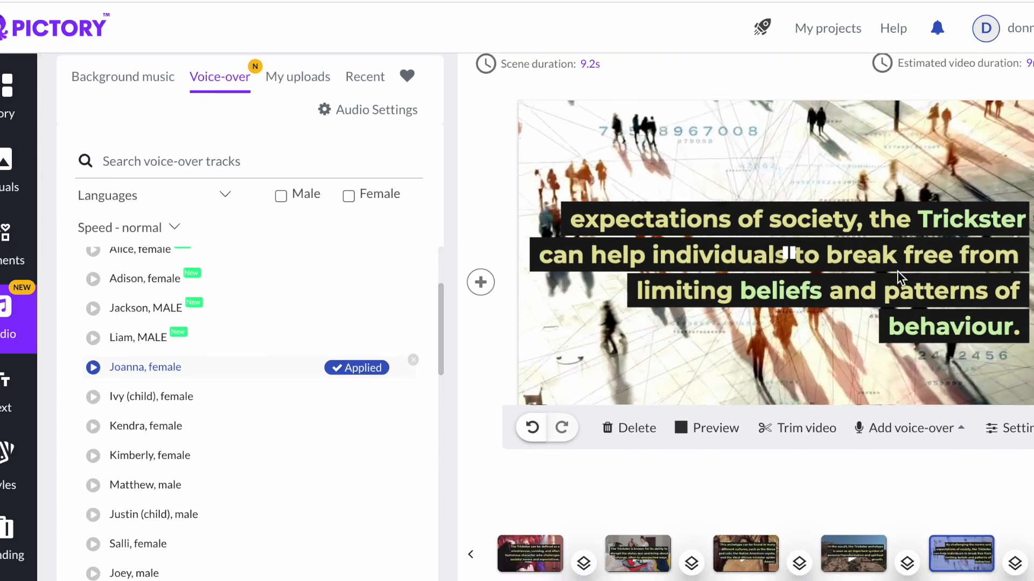
click(1020, 429)
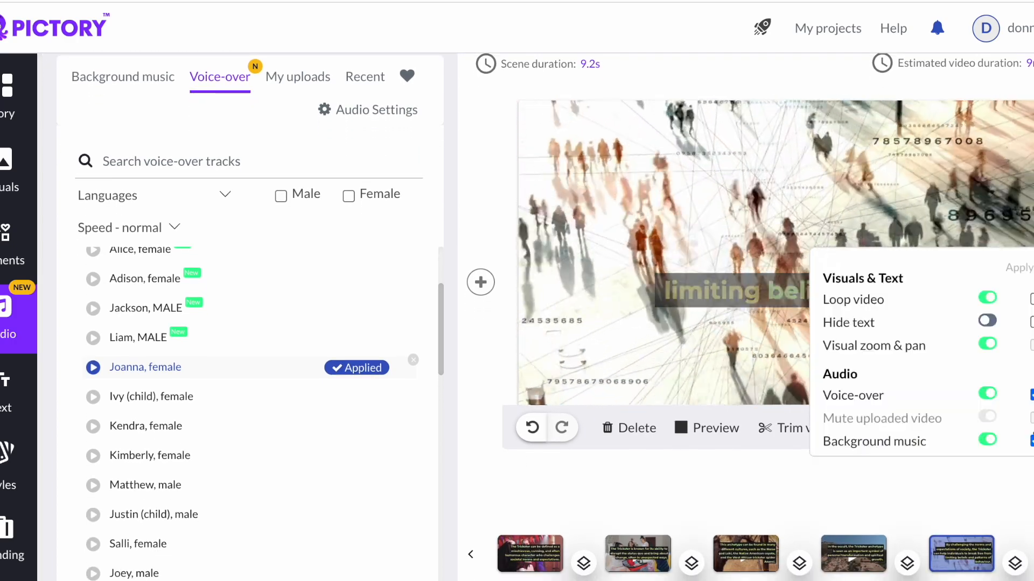
click(788, 493)
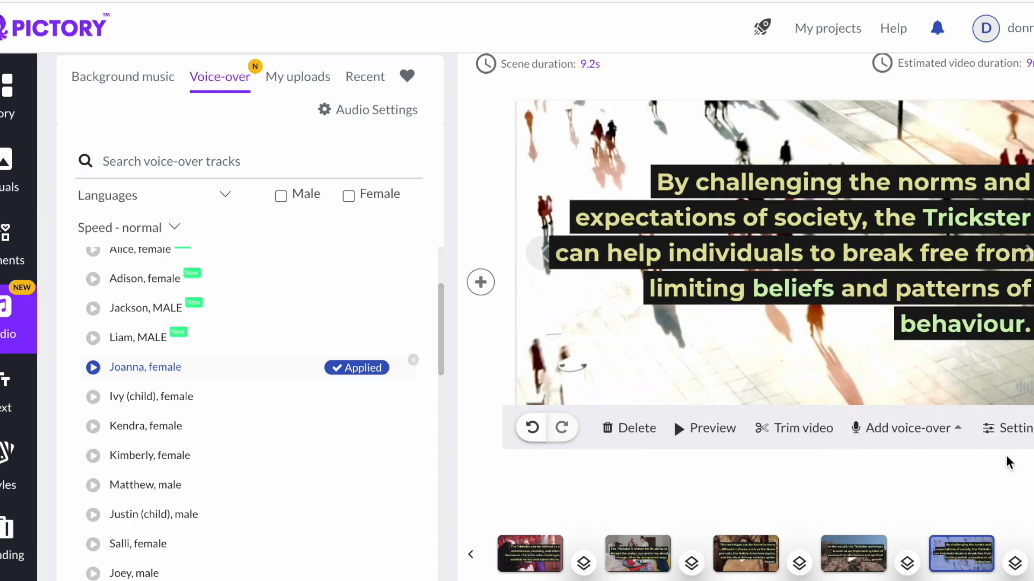
click(1011, 431)
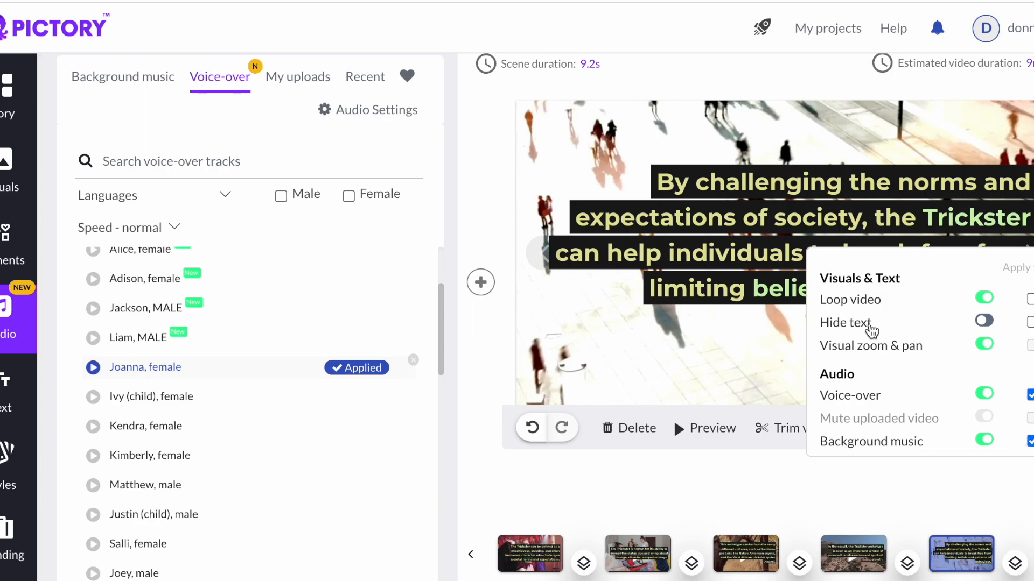
click(985, 322)
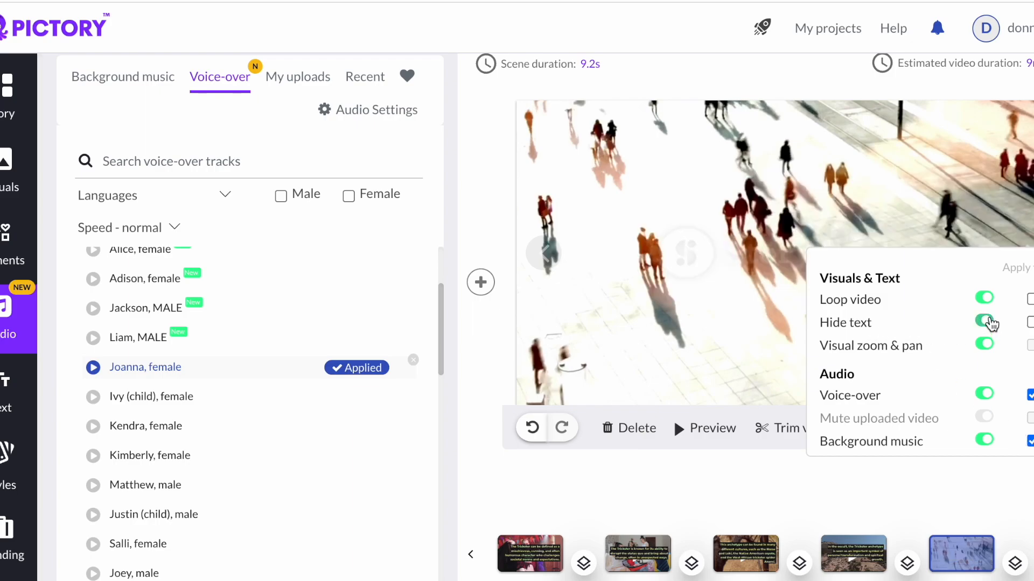
click(693, 430)
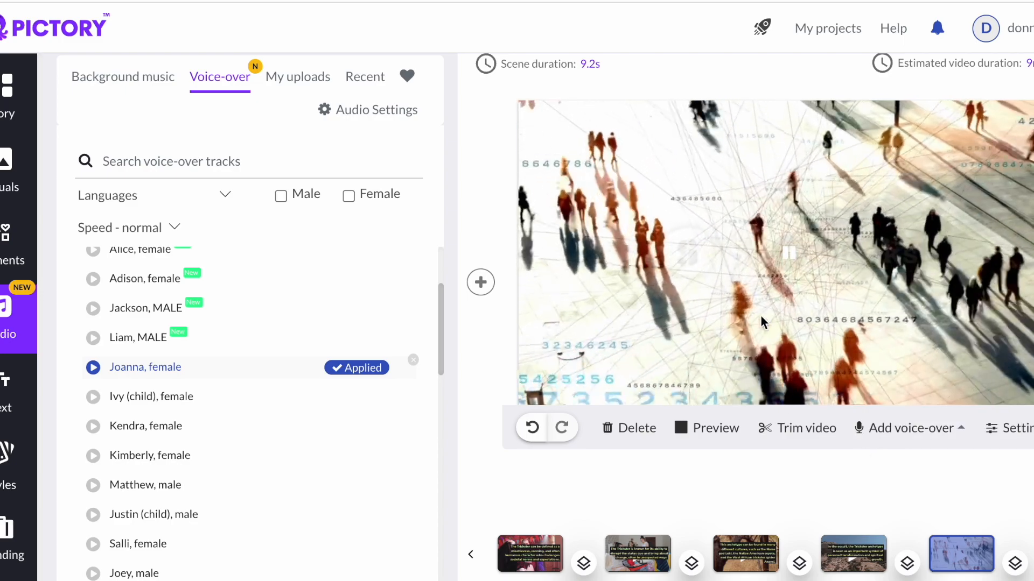
- Turn the scene's Hide text option back off
click(1002, 428)
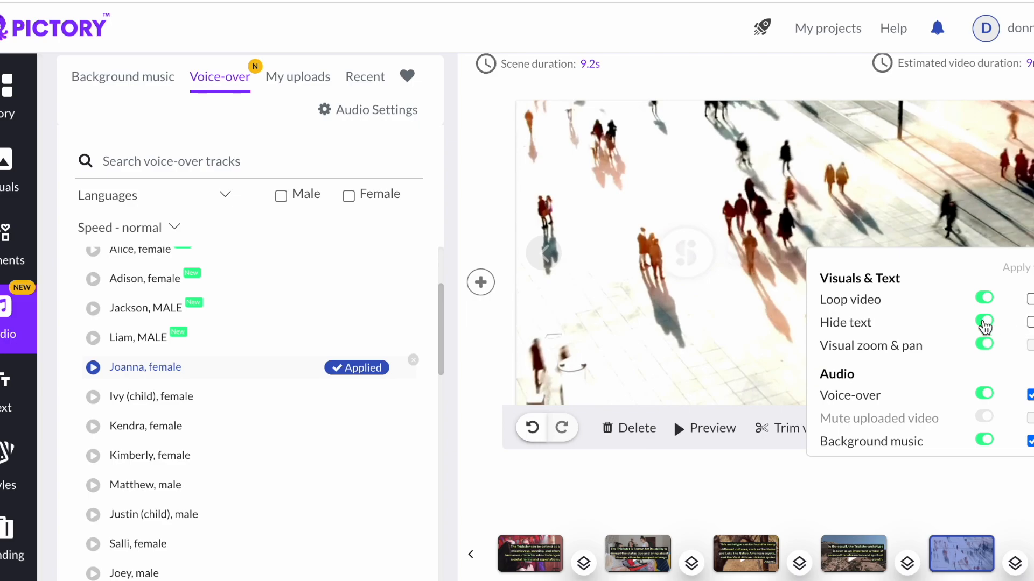
click(985, 323)
click(759, 504)
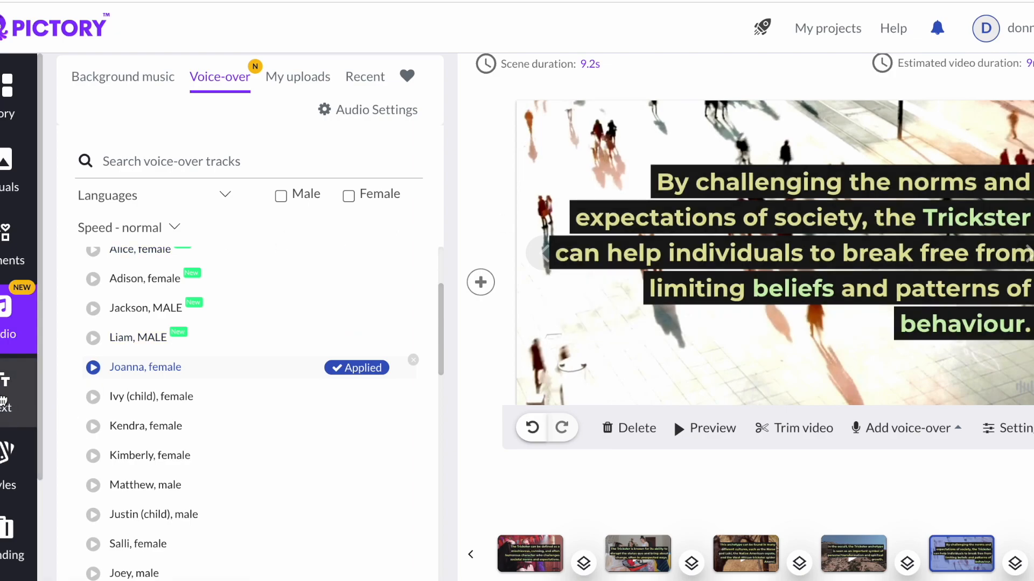
- Add a heading text to the scene reading "please subscribe"
click(4, 401)
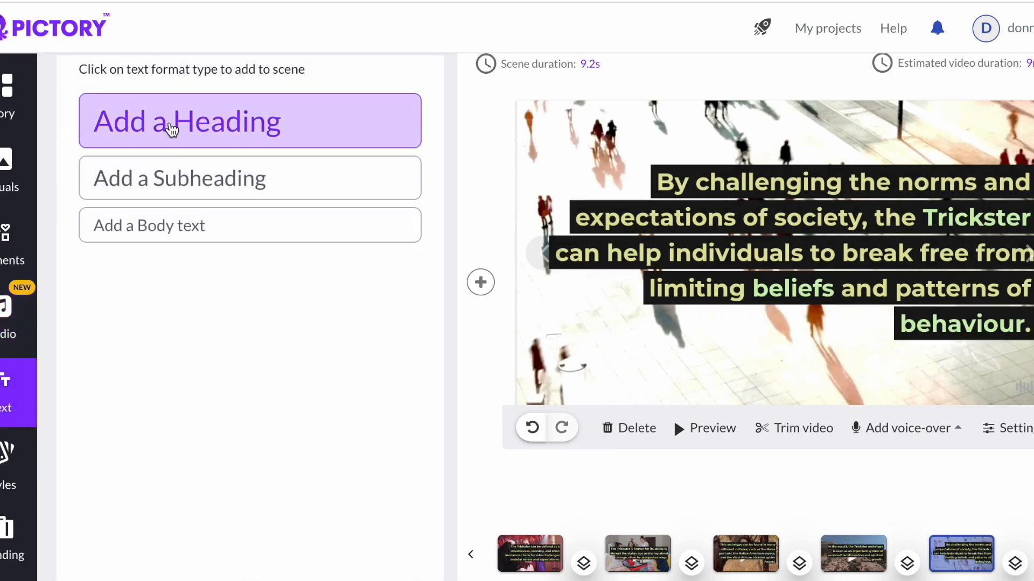
click(171, 129)
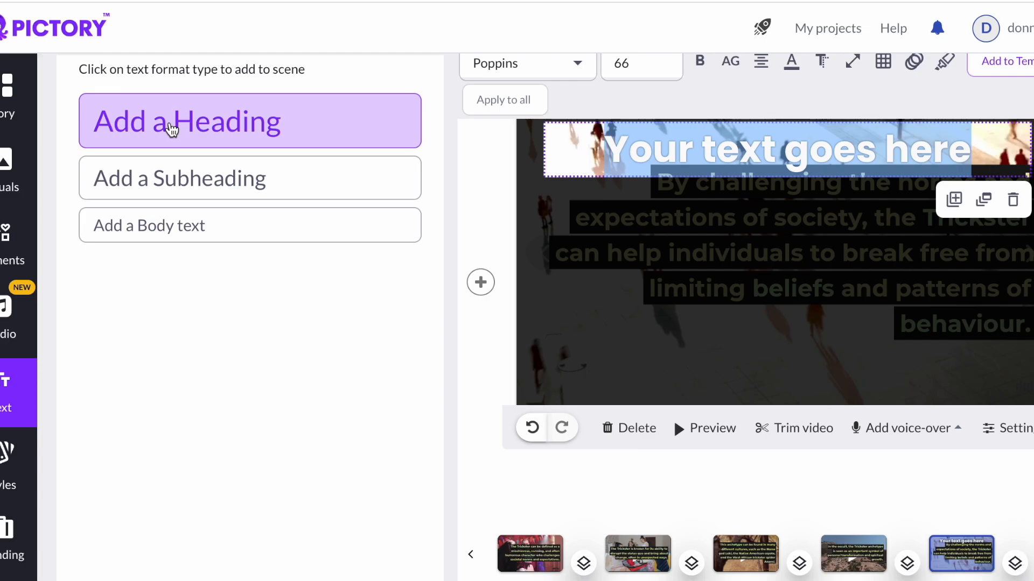
text(please)
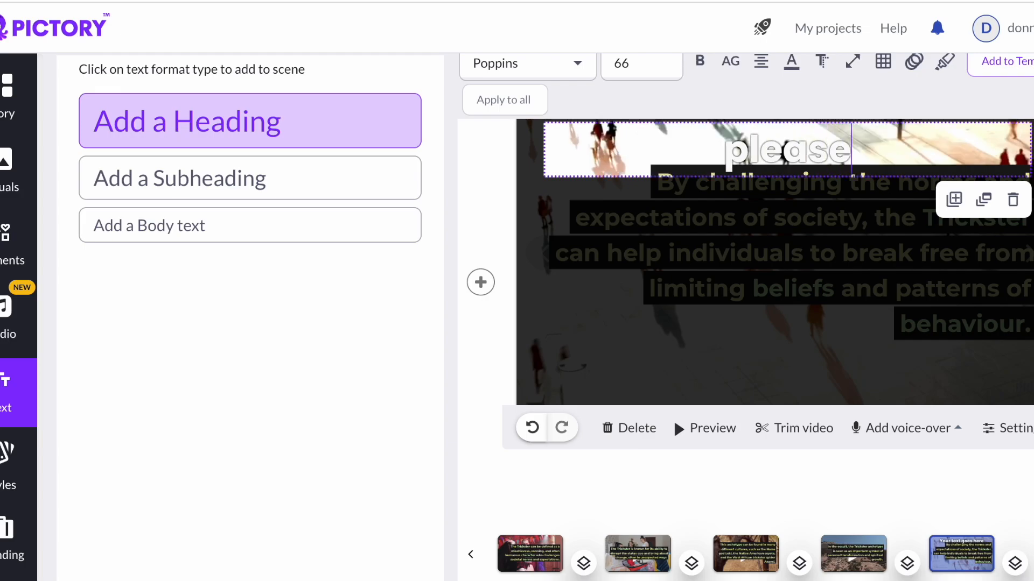
text( subscribe)
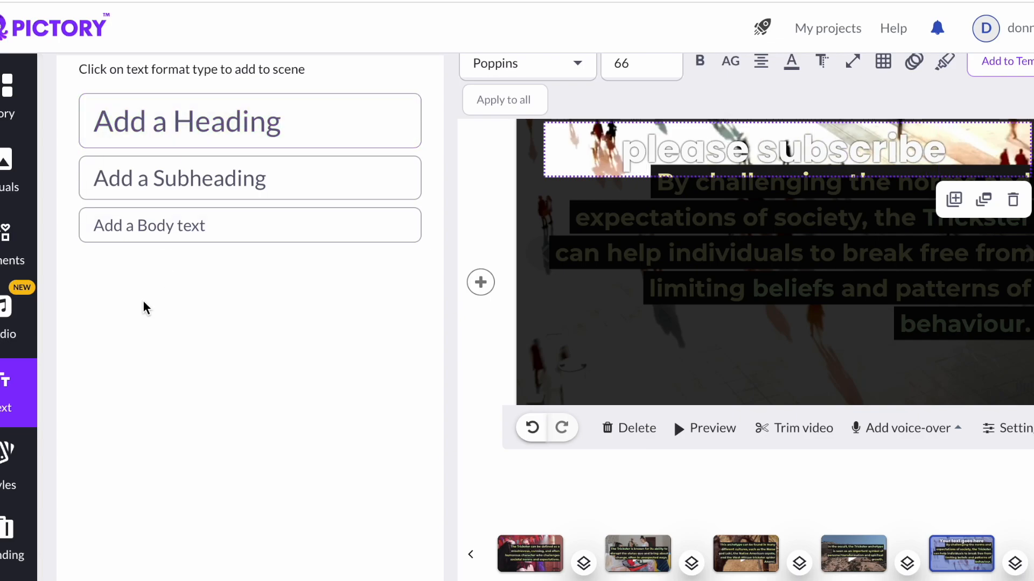
- Move the "please subscribe" heading down to the bottom edge of the scene
click(724, 287)
drag(799, 181, 824, 381)
drag(569, 399, 710, 401)
click(702, 401)
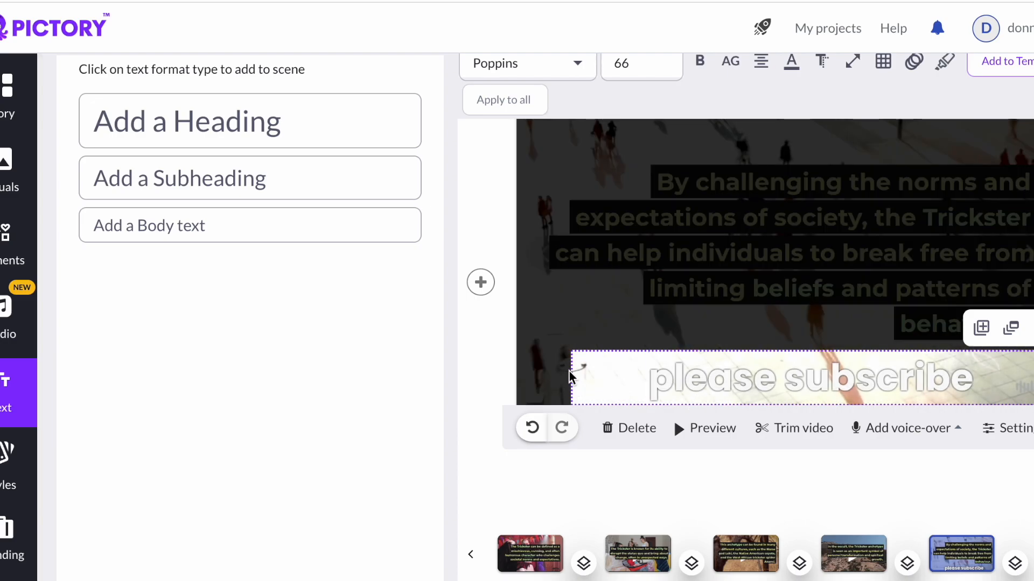
click(570, 376)
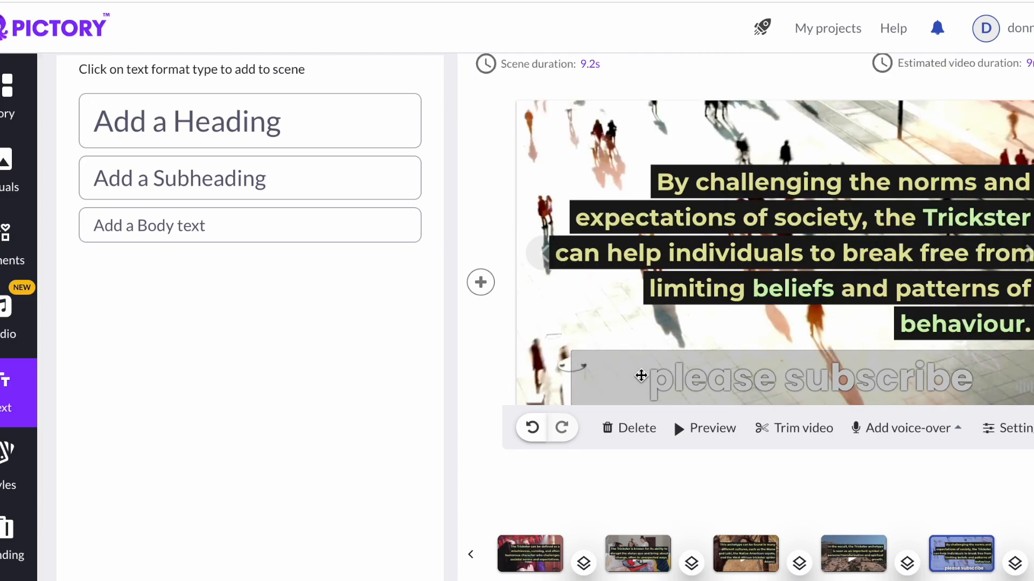
click(646, 379)
- Set the "please subscribe" heading's font size to 30
click(598, 325)
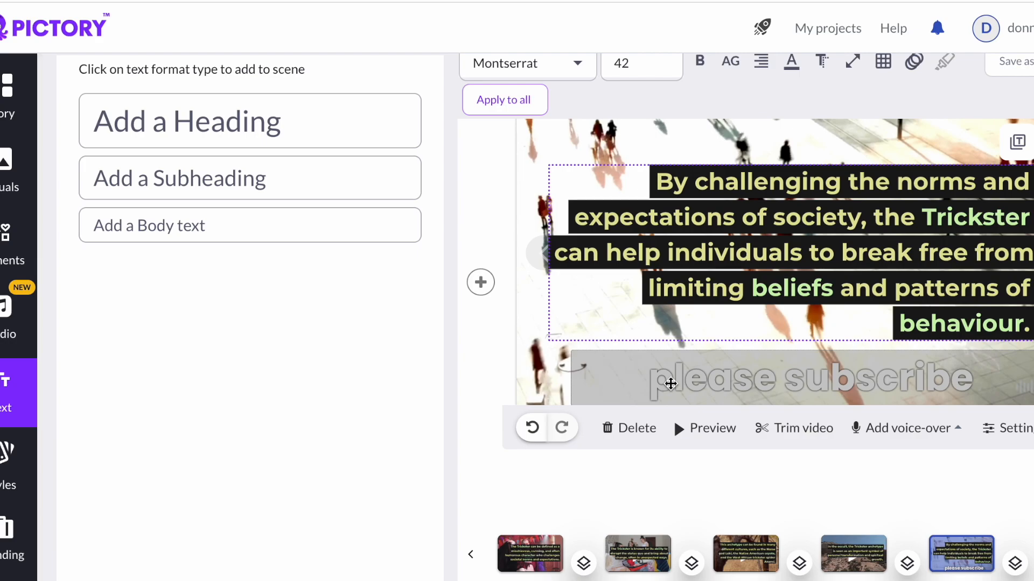
click(671, 384)
scroll(670, 381, up, 1)
click(644, 123)
key(BackSpace)
key(BackSpace)
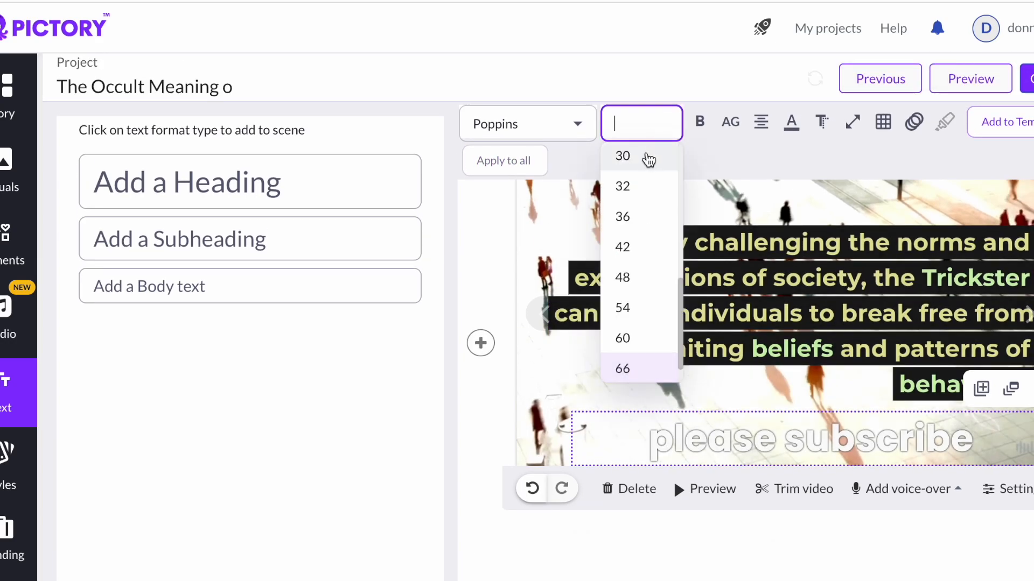
click(644, 158)
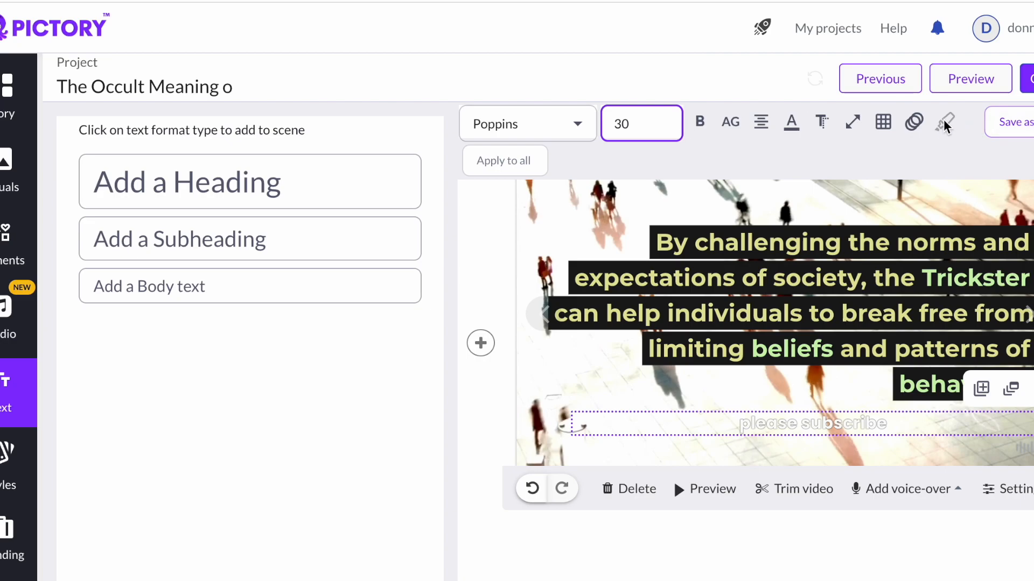
- Delete the "please subscribe" heading from the scene
click(917, 122)
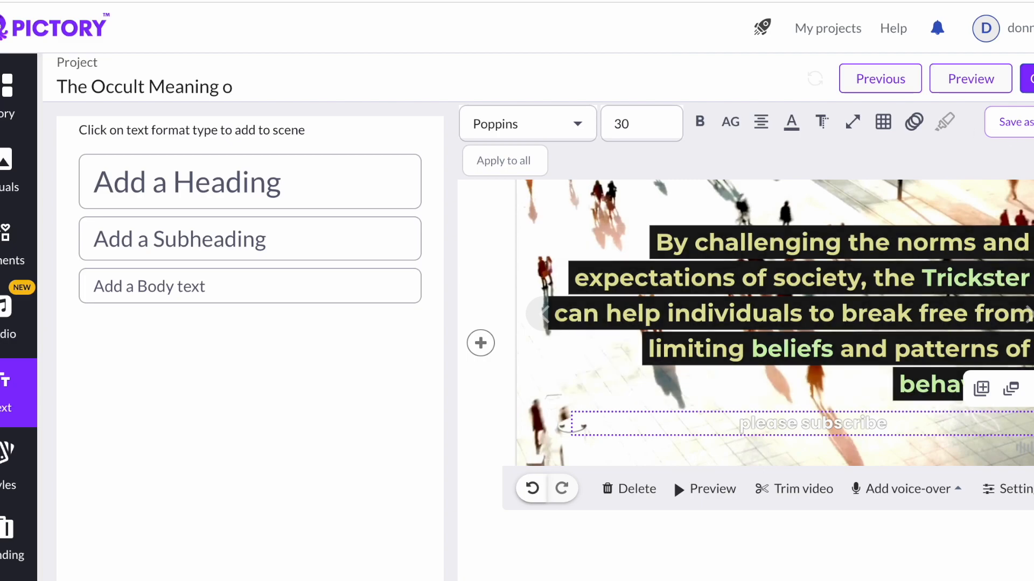
click(860, 431)
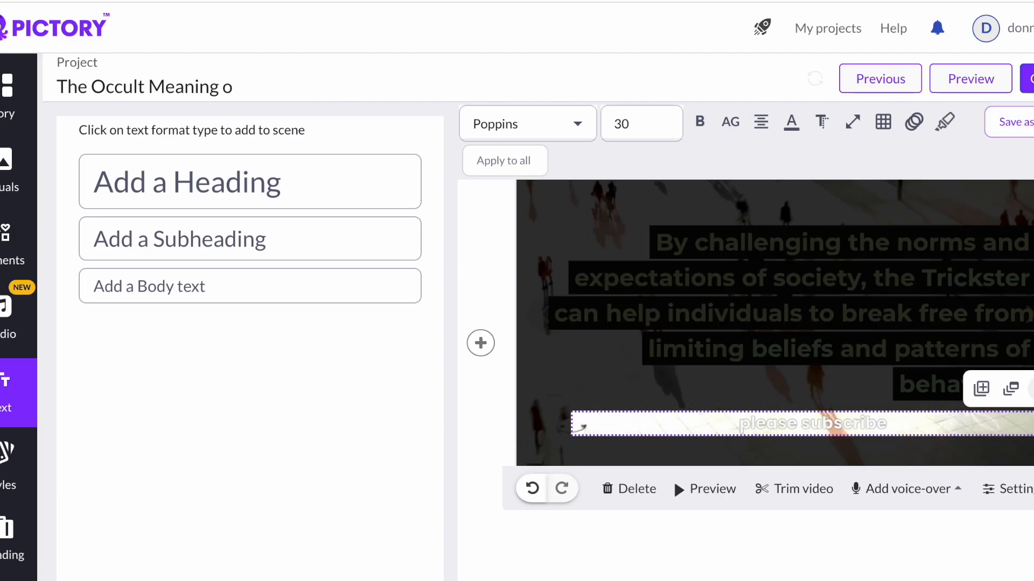
click(1032, 389)
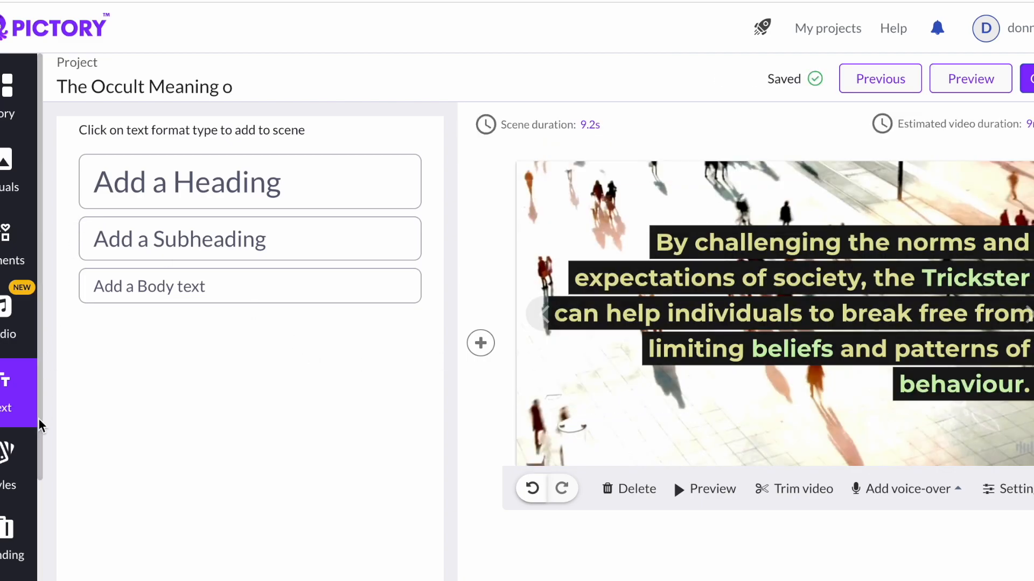
- Open the template styles and try the outro and intro styles on the scene before returning to Bold Yellow
click(3, 470)
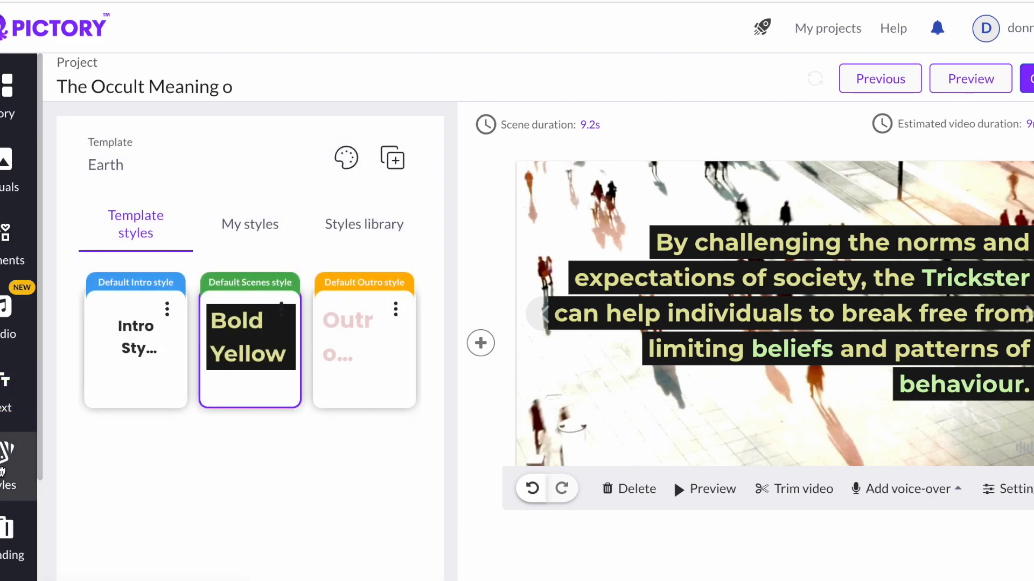
scroll(190, 371, down, 1)
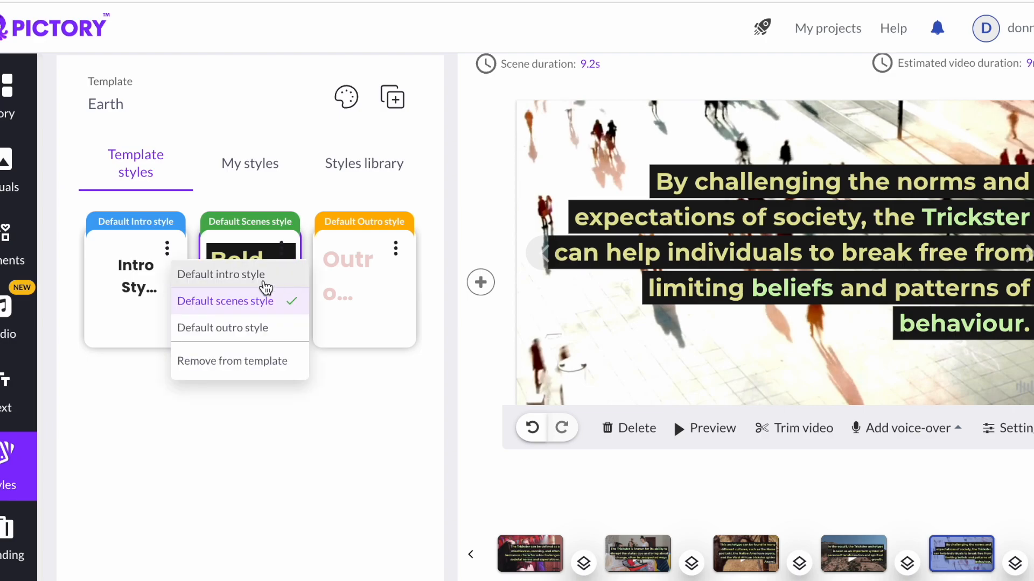
click(341, 280)
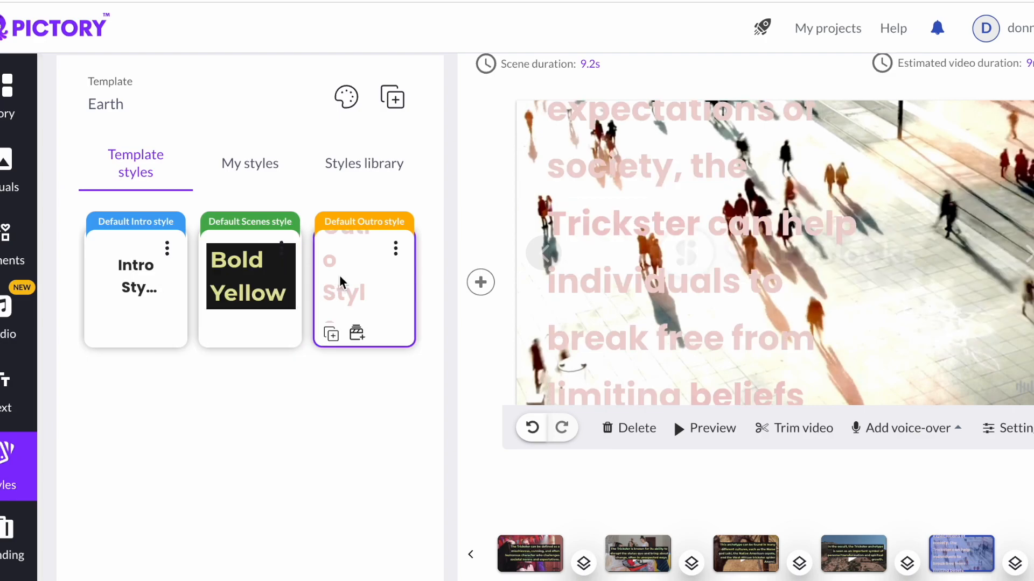
click(105, 265)
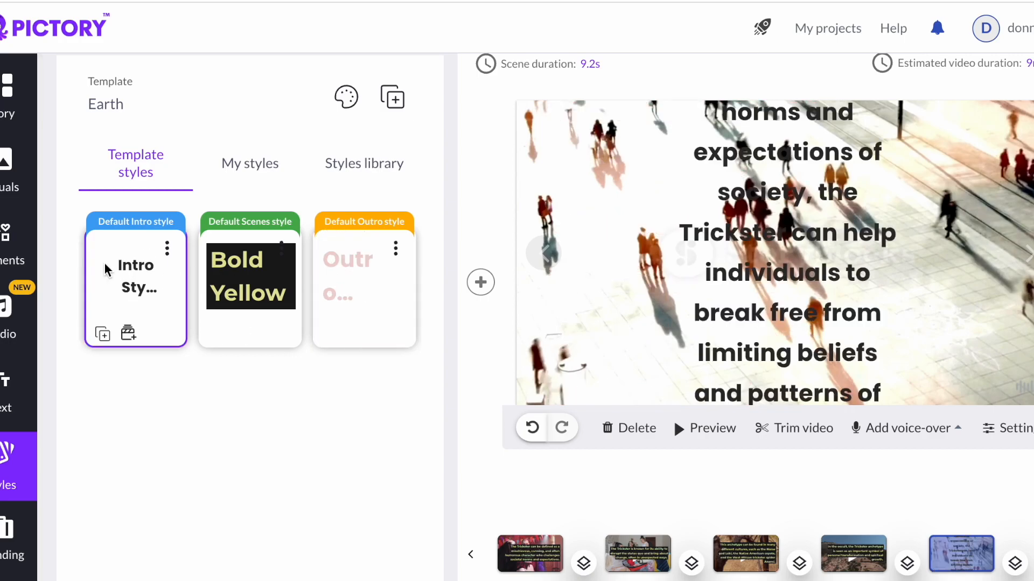
click(251, 278)
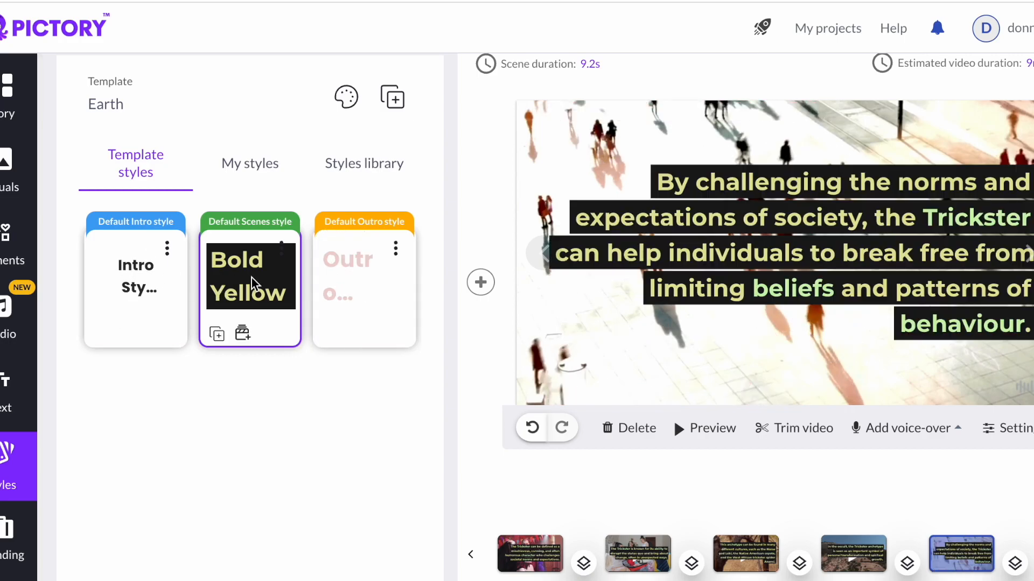
- Browse the Branding and Format panels to review intro branding, video resolution and aspect ratio options
scroll(12, 438, down, 3)
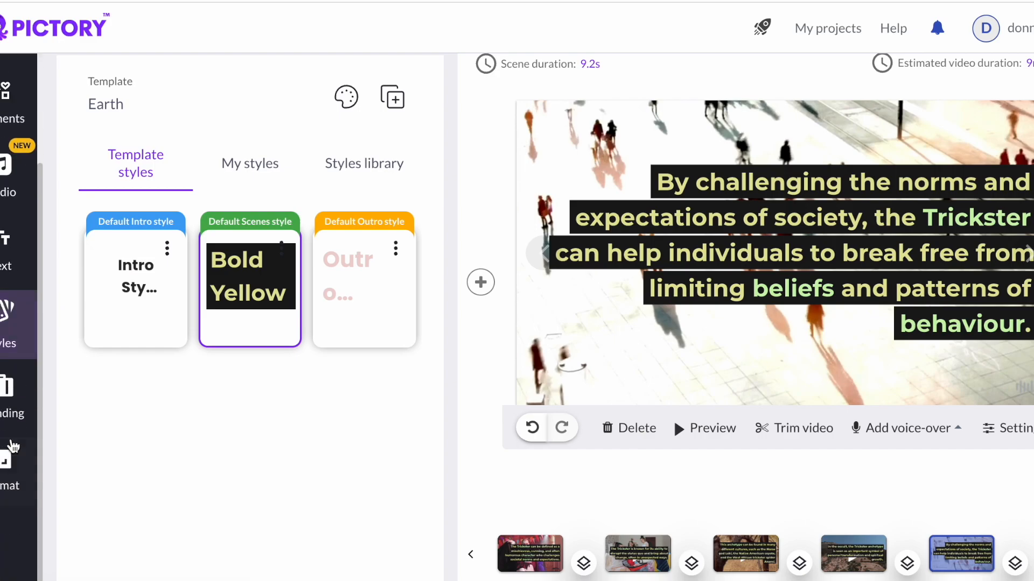
click(8, 390)
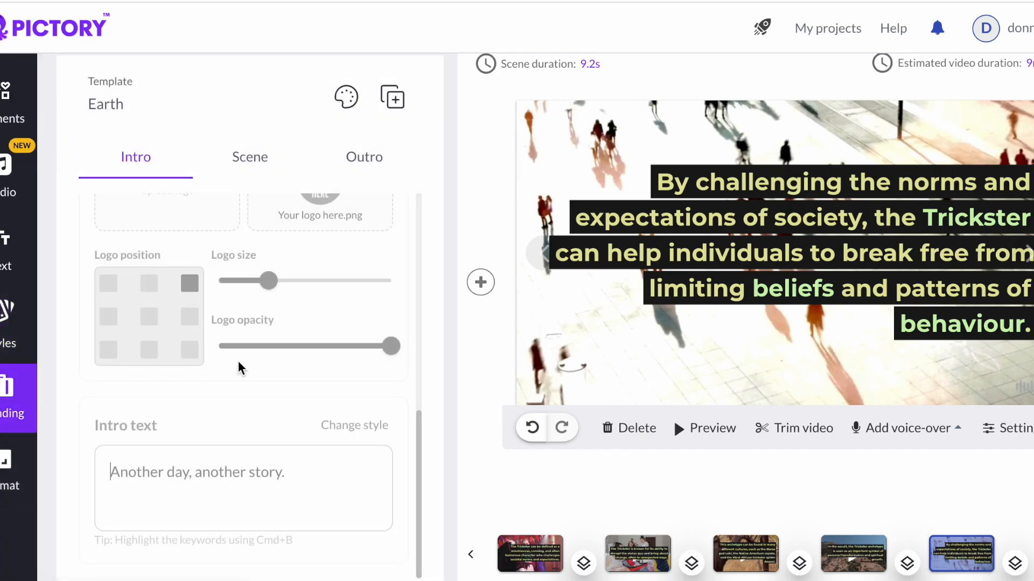
scroll(238, 360, up, 6)
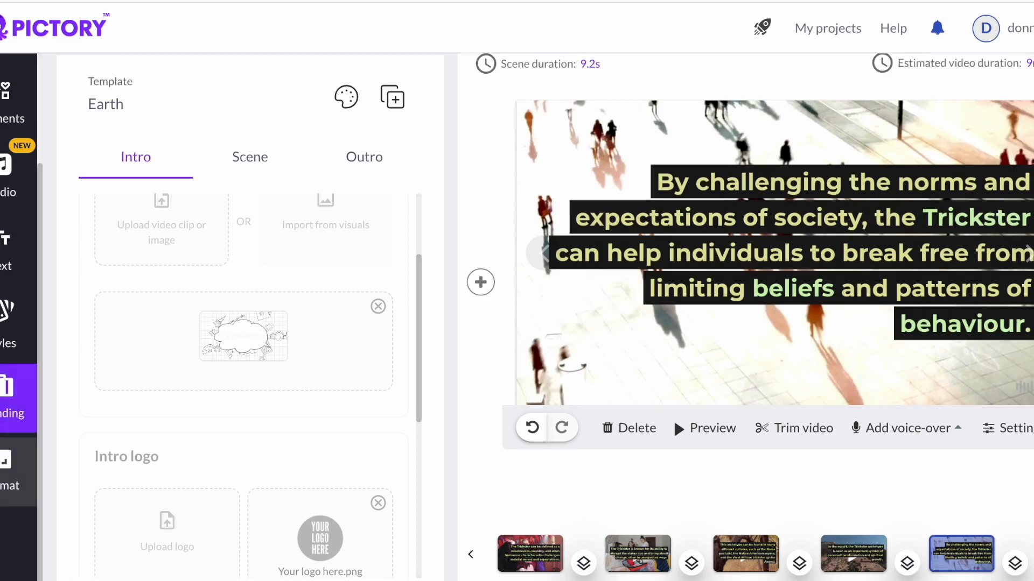
click(12, 471)
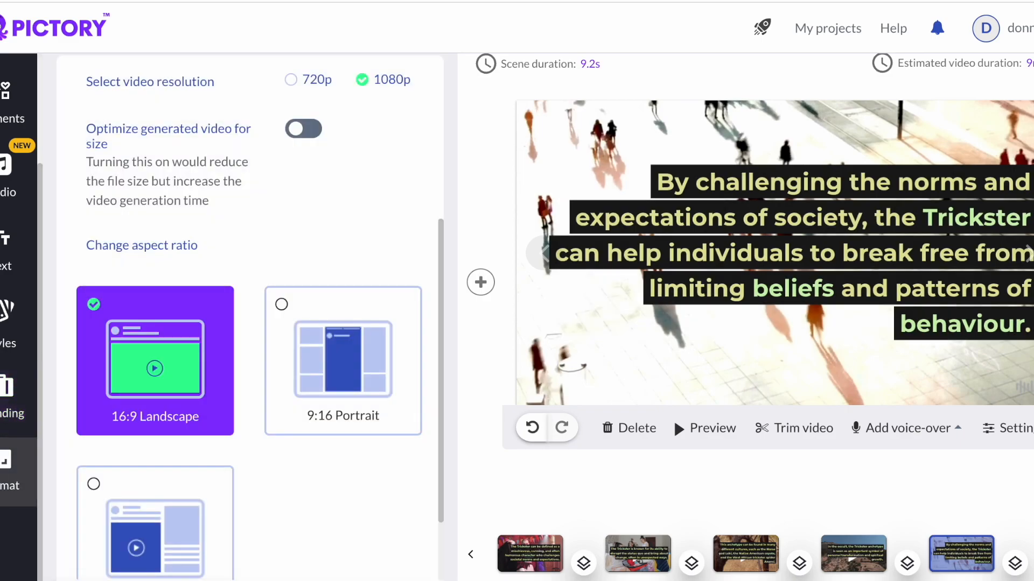
scroll(203, 387, down, 1)
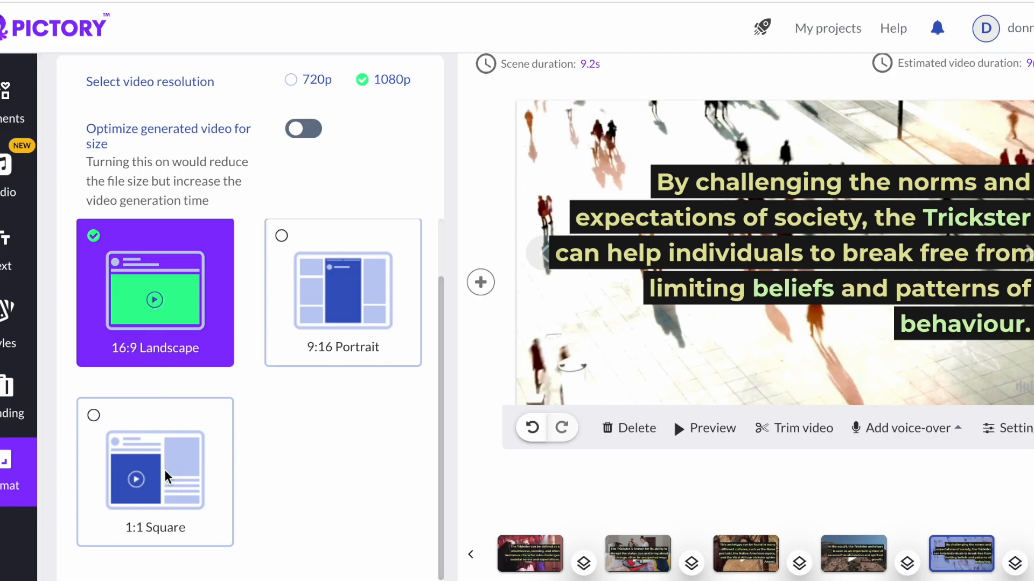
scroll(19, 323, up, 3)
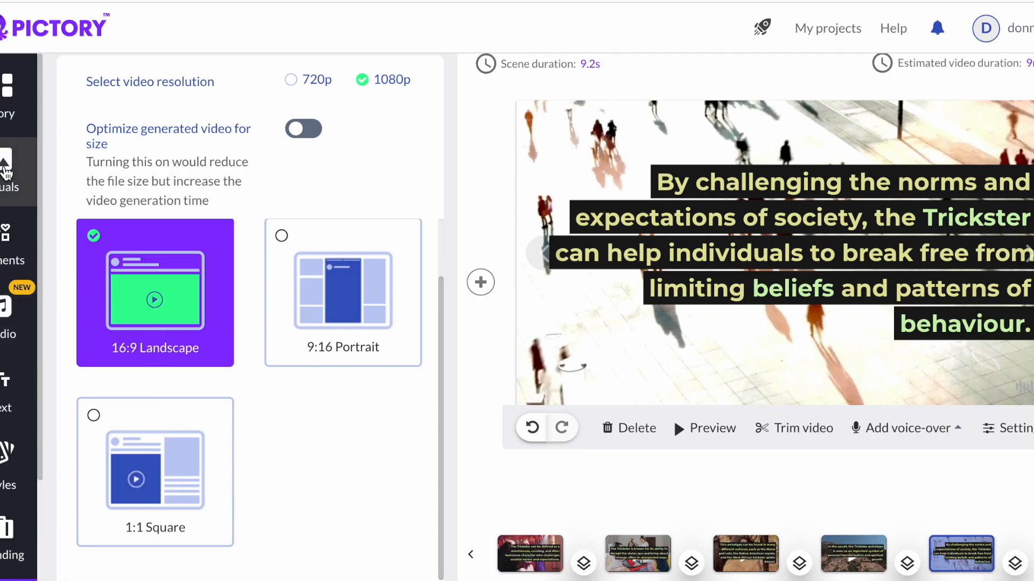
- Try replacing scene 9's visual with the candlelit table clip from the library, then undo it
click(5, 171)
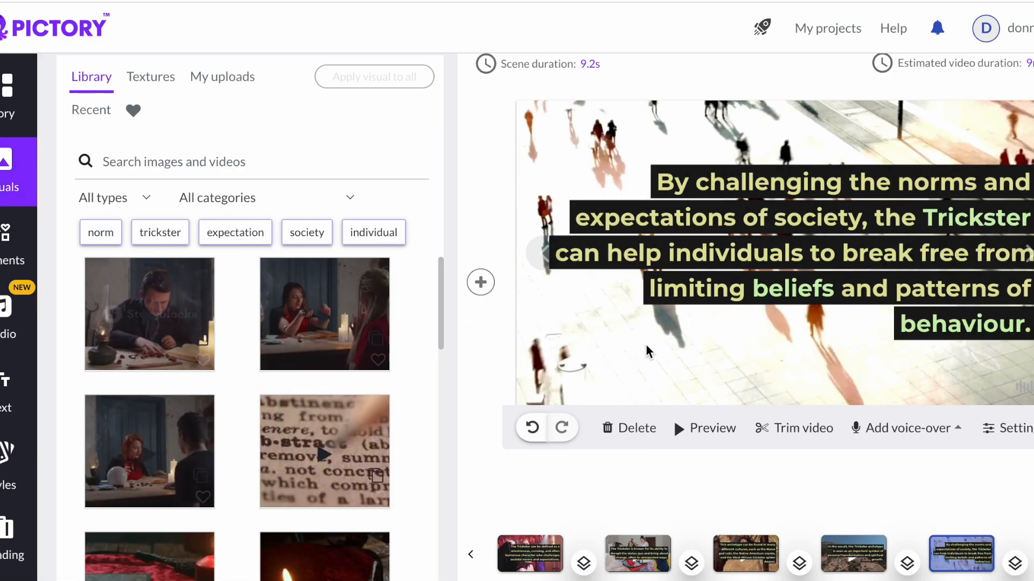
scroll(647, 351, down, 1)
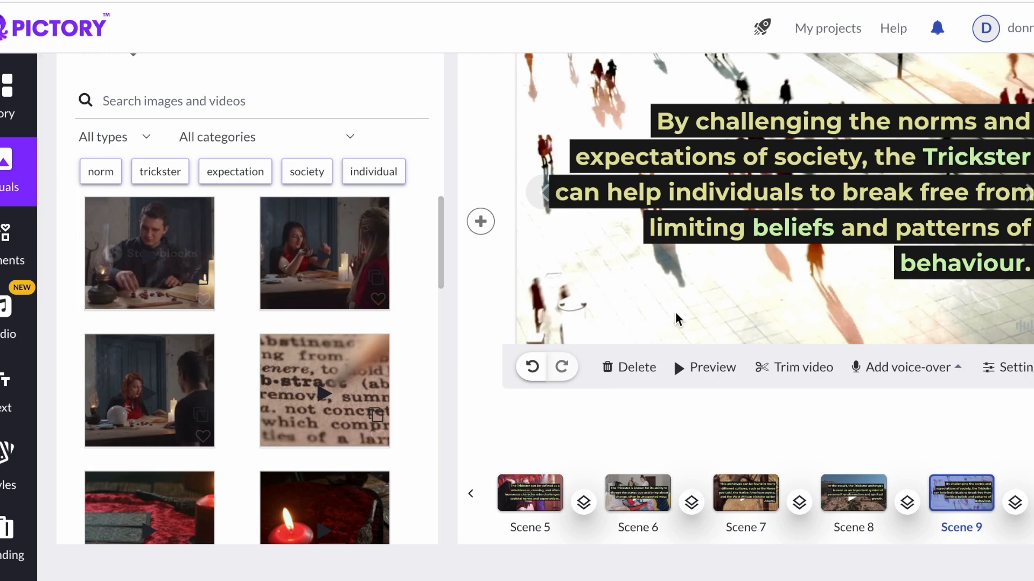
click(312, 275)
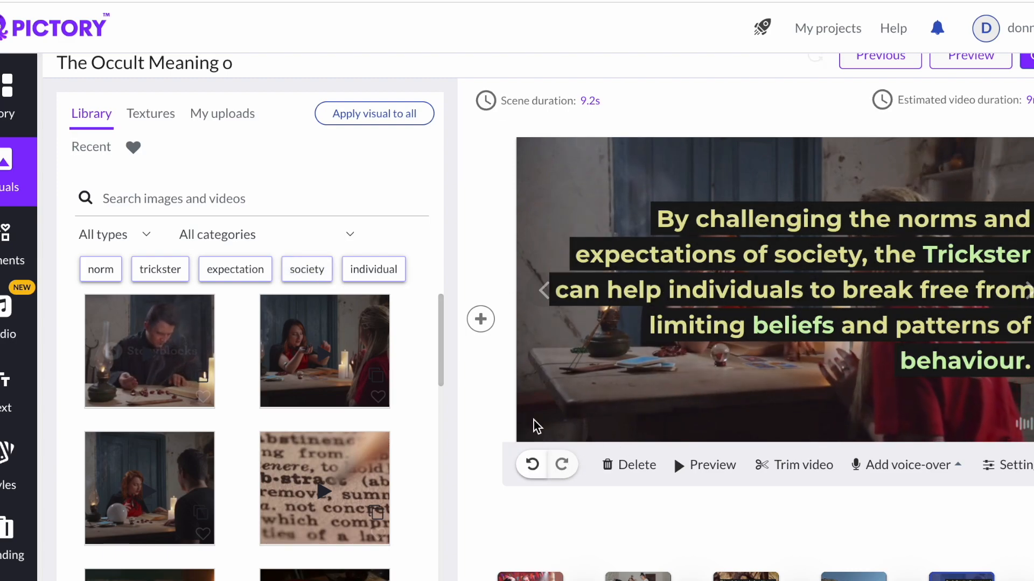
click(533, 466)
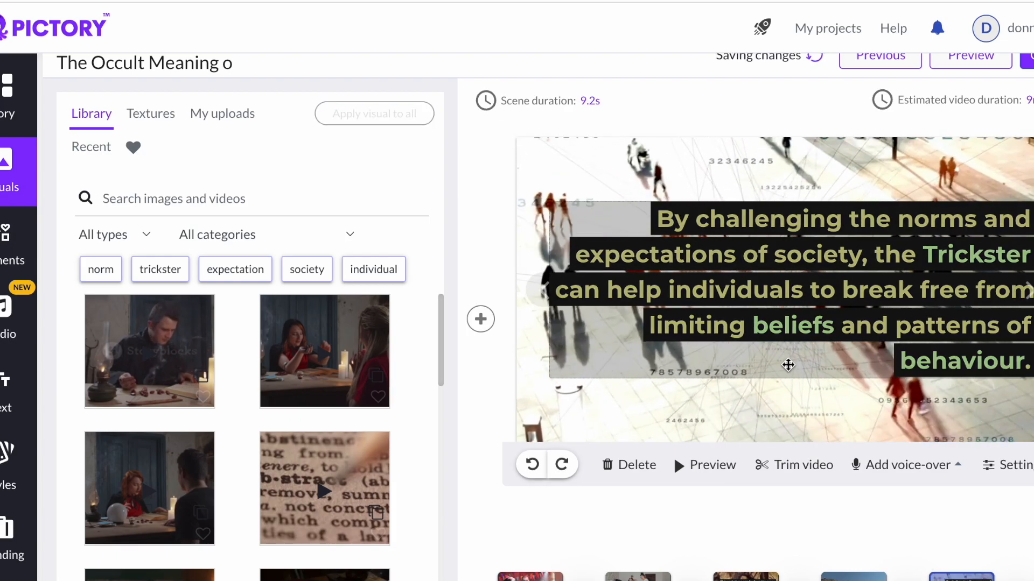
- Select scene 6 in the story and search the visual library for moms
scroll(787, 368, down, 1)
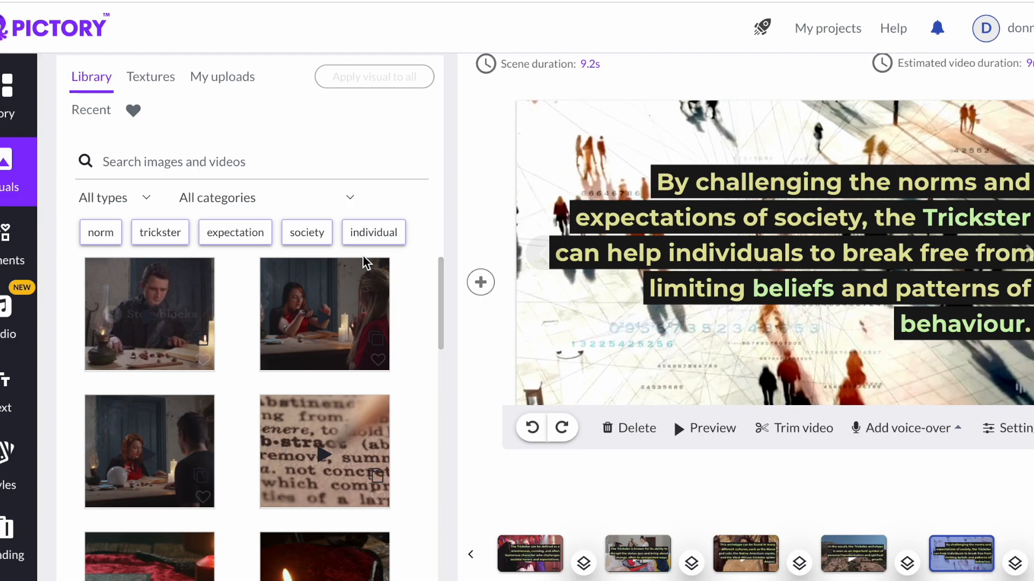
click(16, 94)
scroll(323, 360, down, 1)
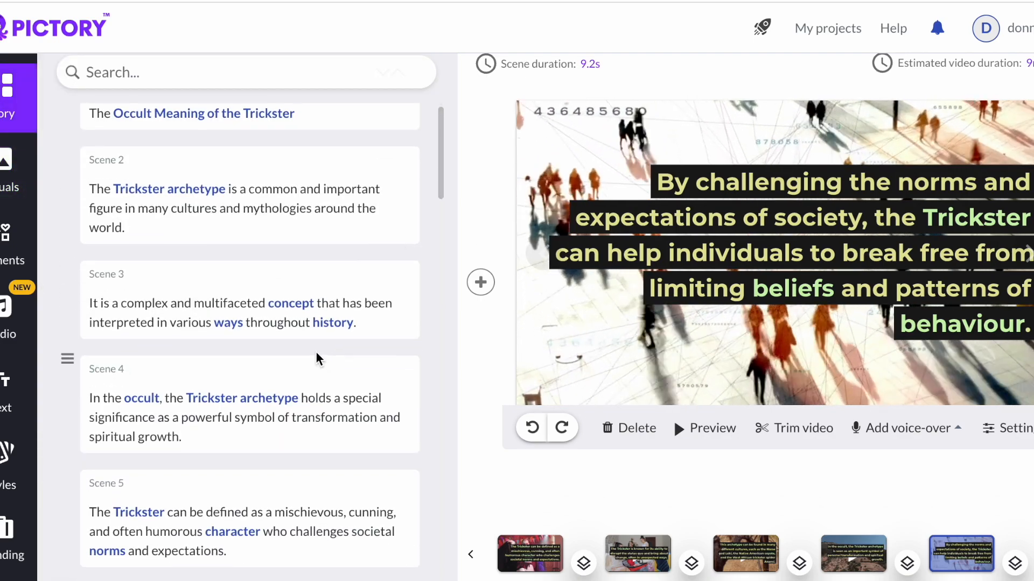
click(288, 415)
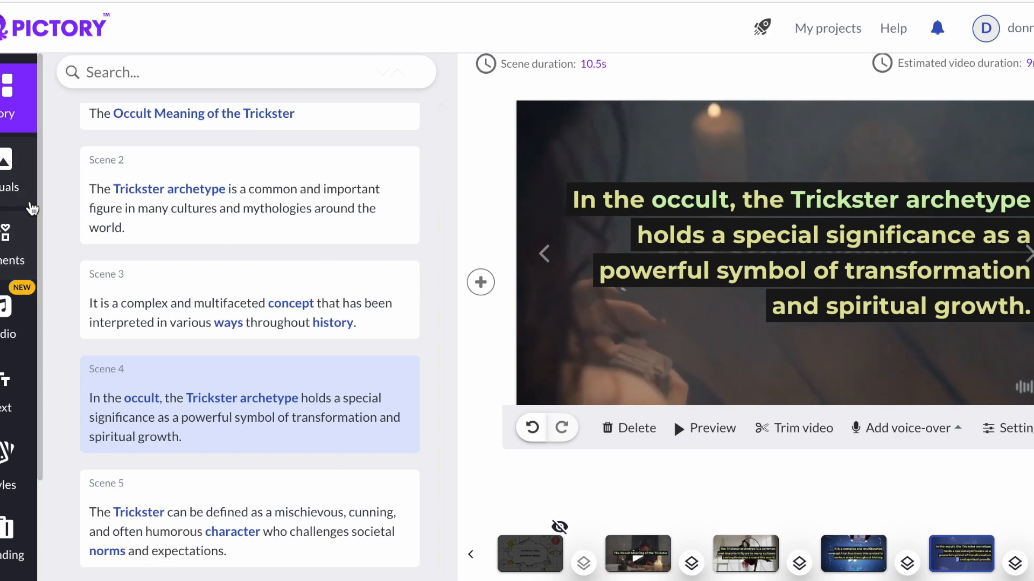
scroll(247, 444, down, 3)
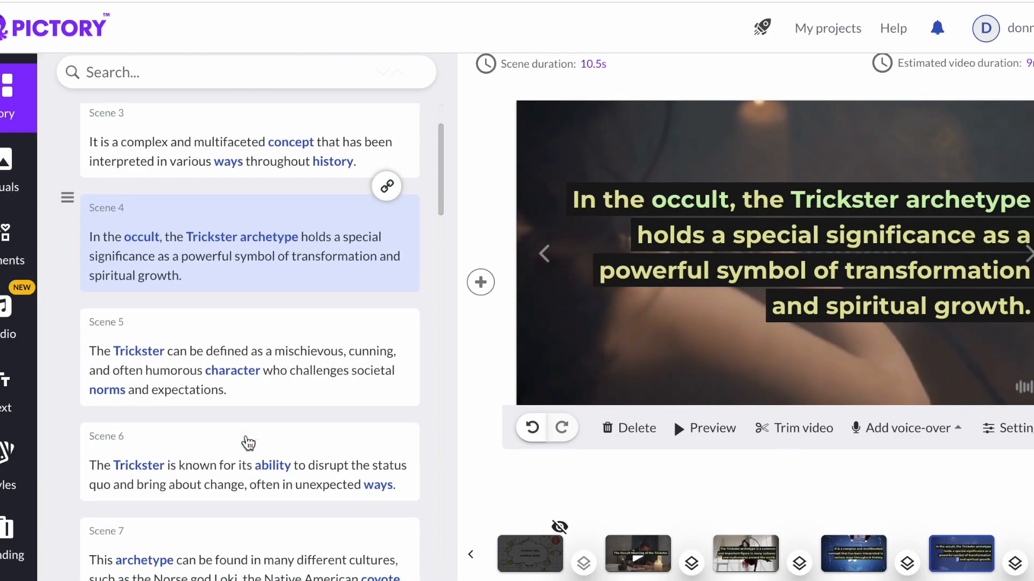
click(247, 443)
scroll(247, 443, down, 20)
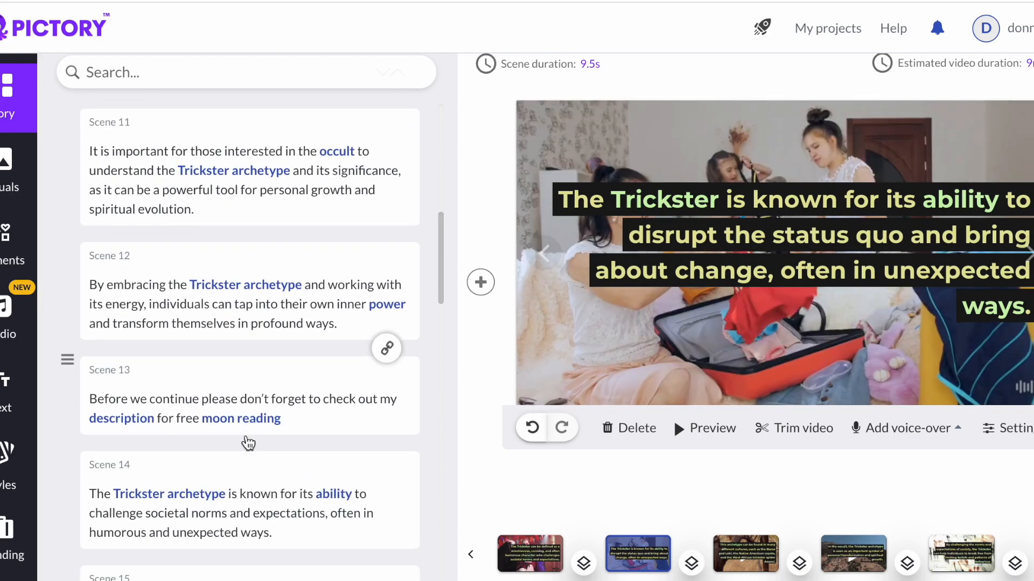
scroll(247, 441, down, 14)
scroll(247, 442, up, 20)
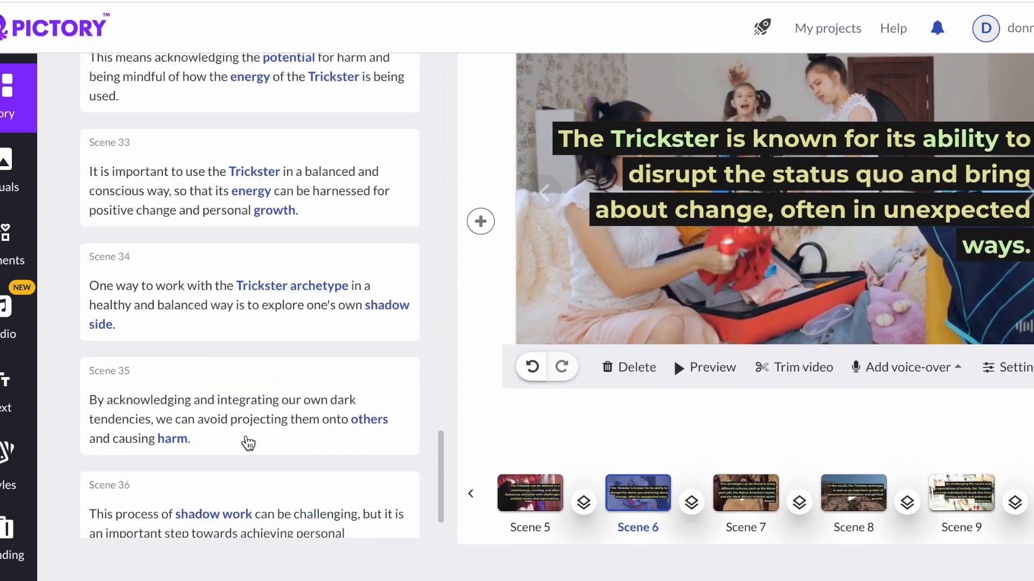
click(5, 171)
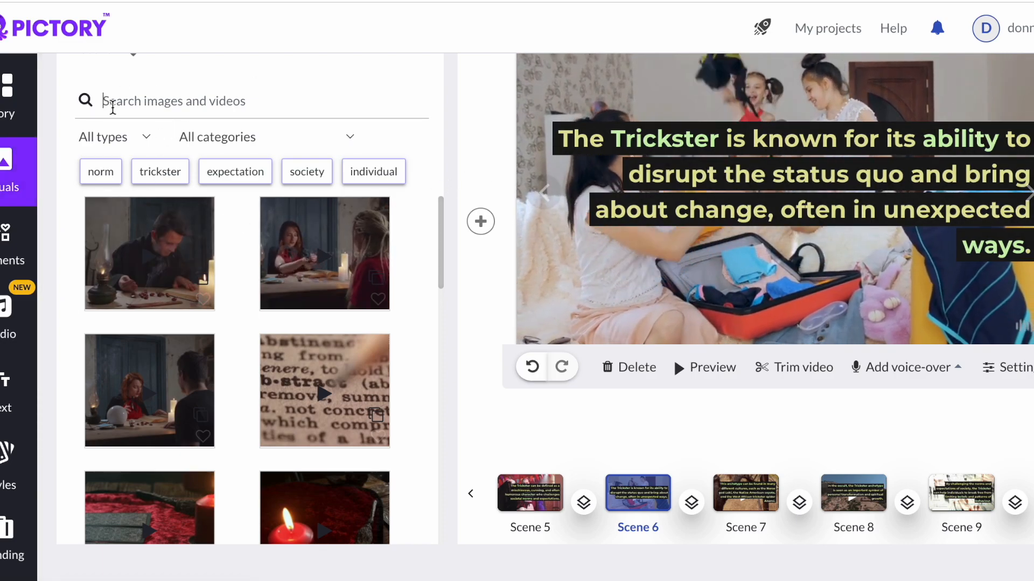
click(179, 103)
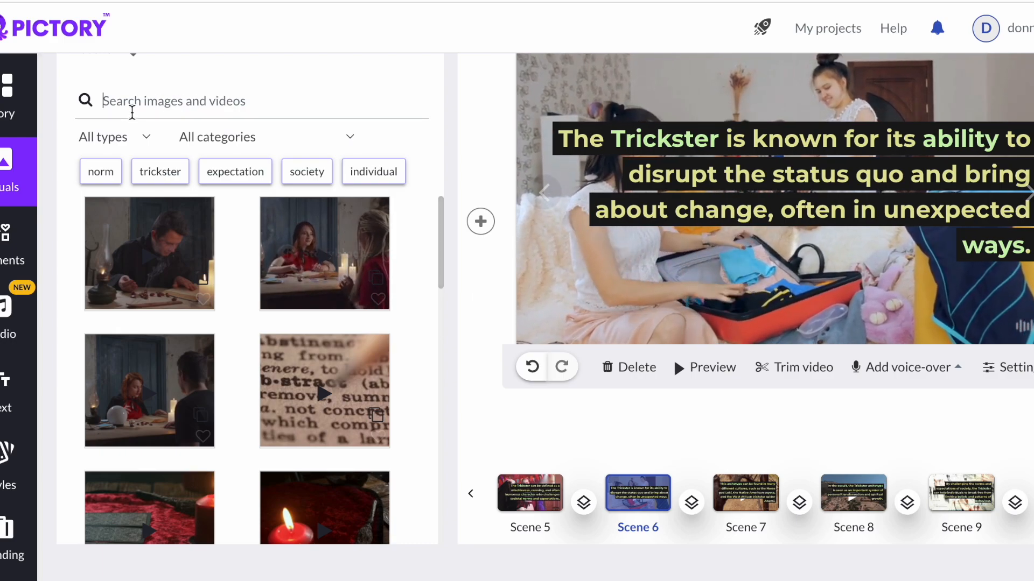
text(moms)
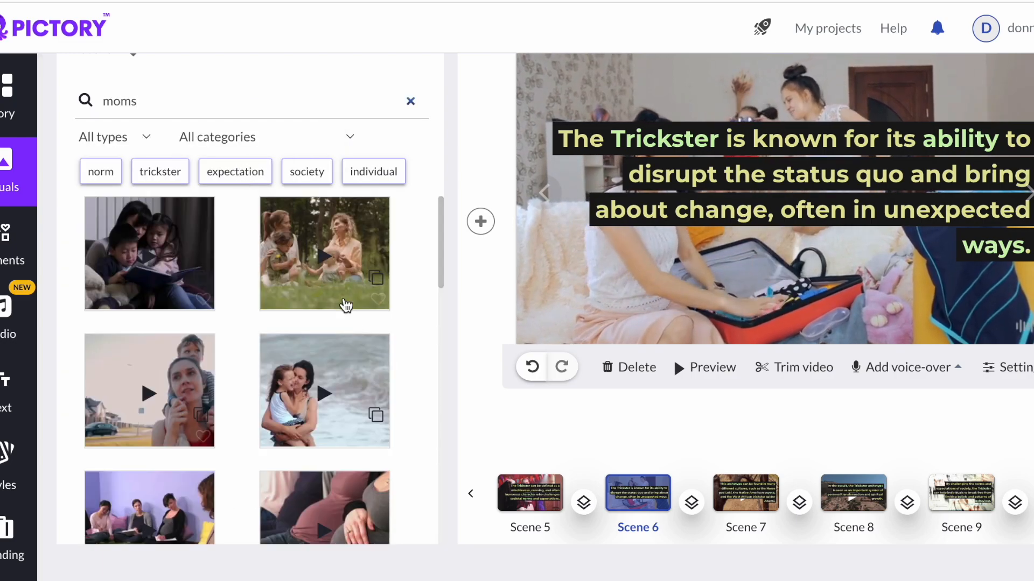
- Replace scene 6's visual with the clip of mothers and children sitting in the grass
scroll(244, 334, down, 3)
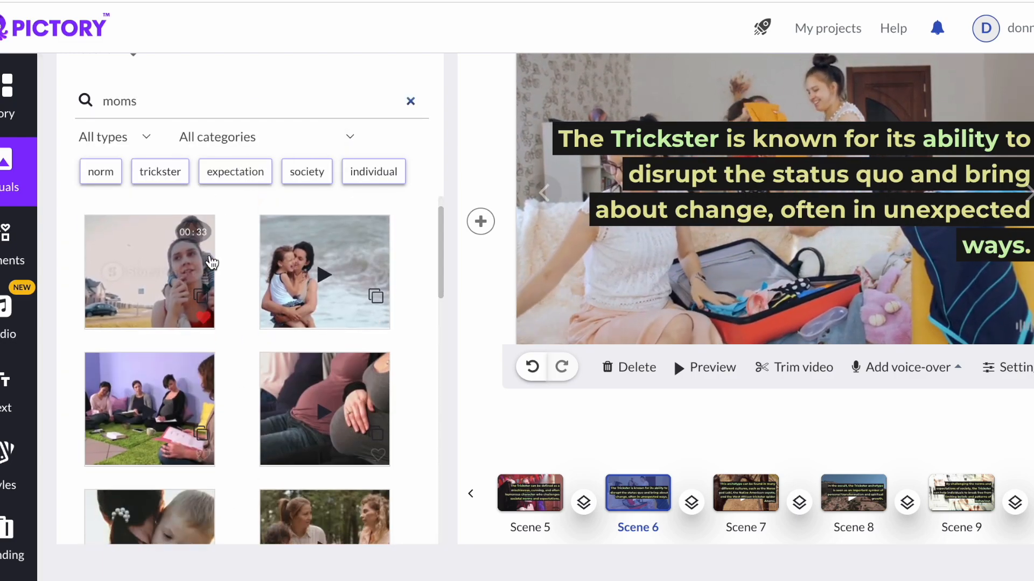
scroll(352, 446, down, 2)
scroll(353, 445, up, 3)
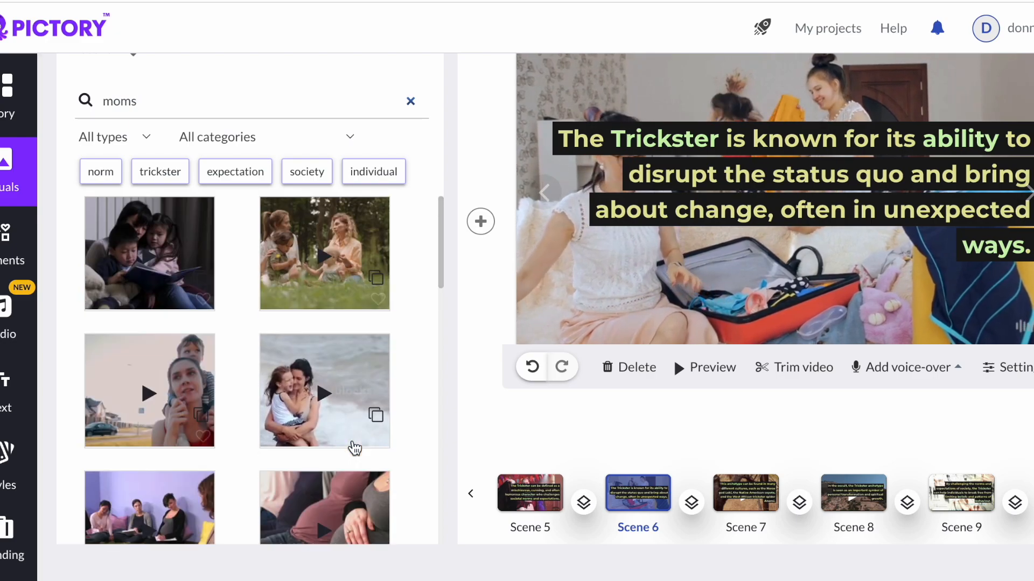
click(337, 233)
scroll(336, 233, up, 2)
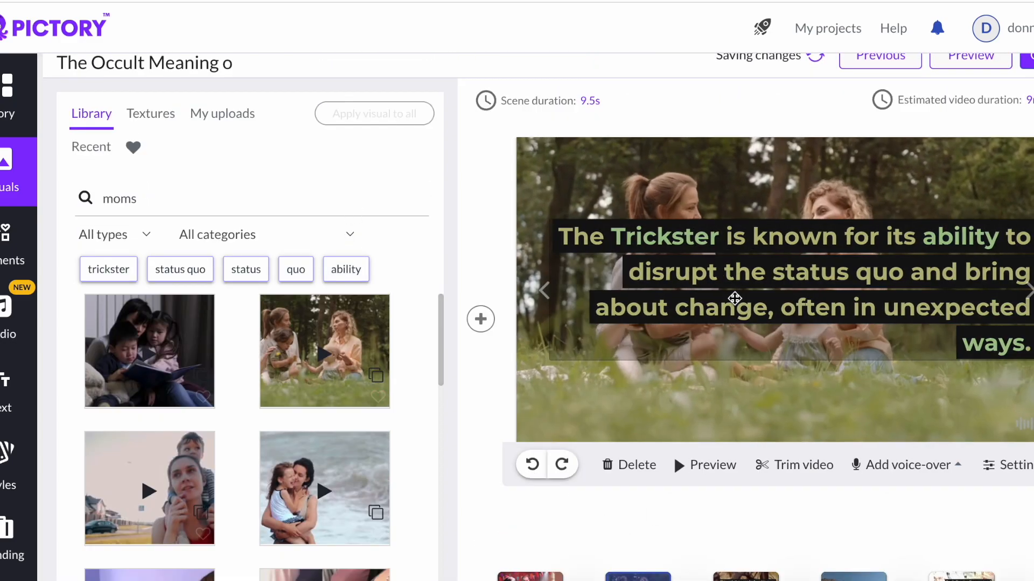
scroll(734, 297, up, 1)
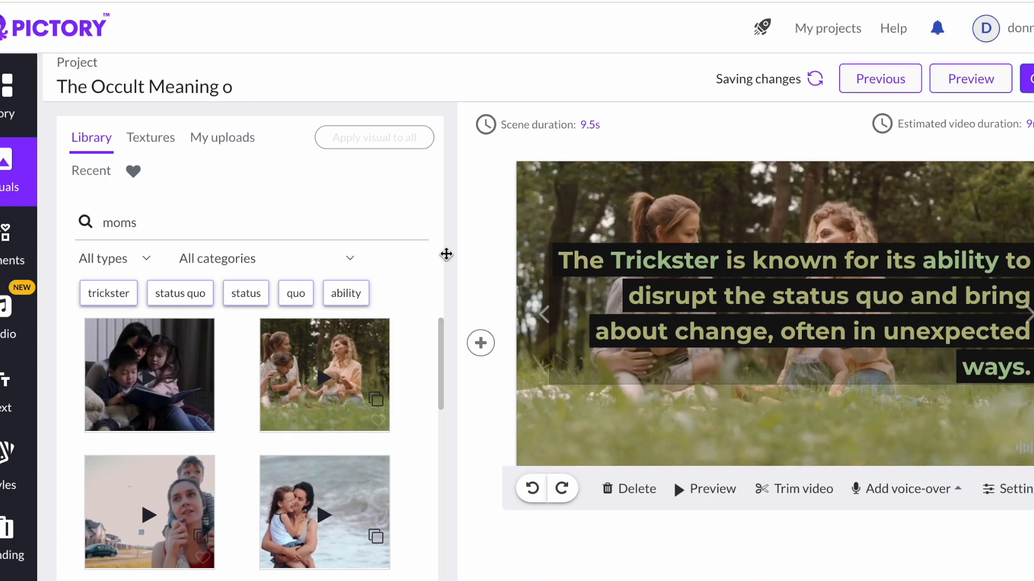
- Select scene 13 in the story and try to drag it to a new position
scroll(377, 304, down, 1)
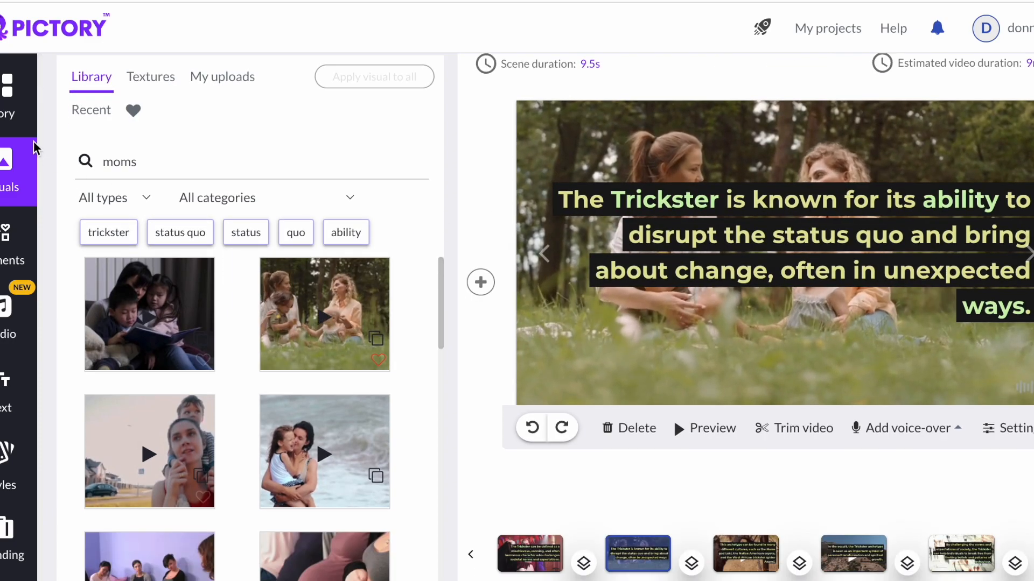
click(19, 100)
scroll(290, 355, down, 2)
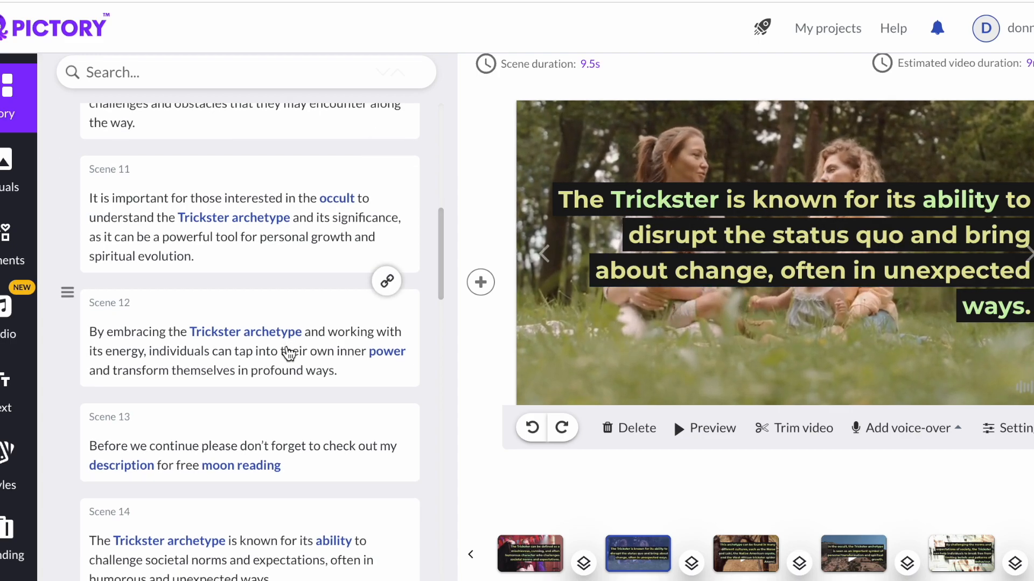
scroll(287, 350, down, 2)
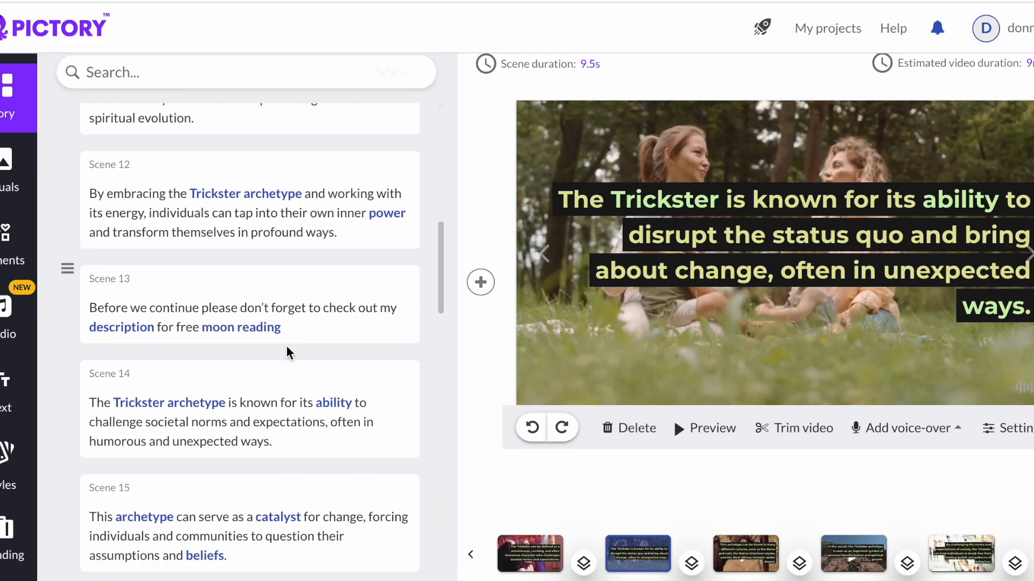
click(211, 310)
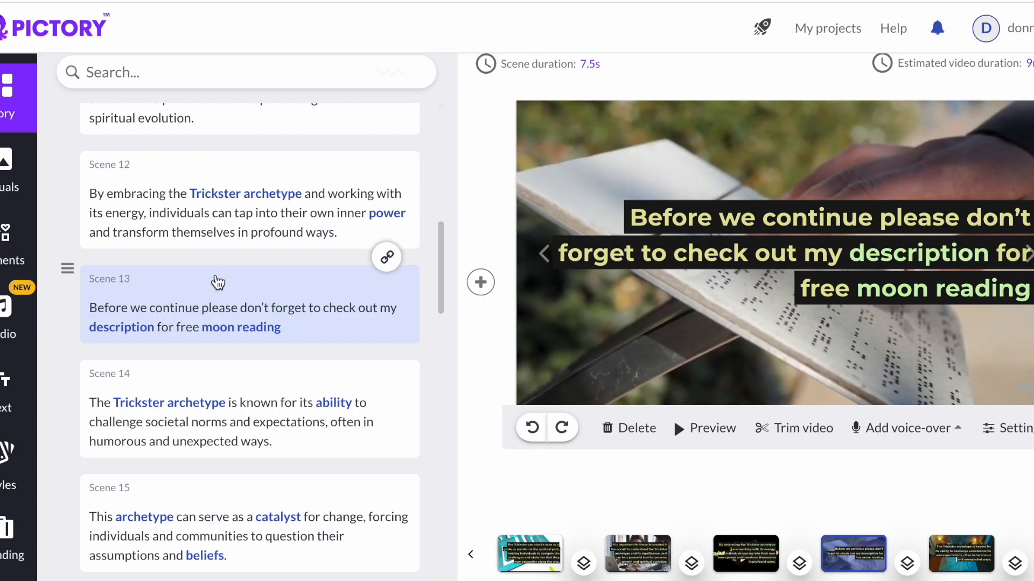
scroll(109, 288, up, 1)
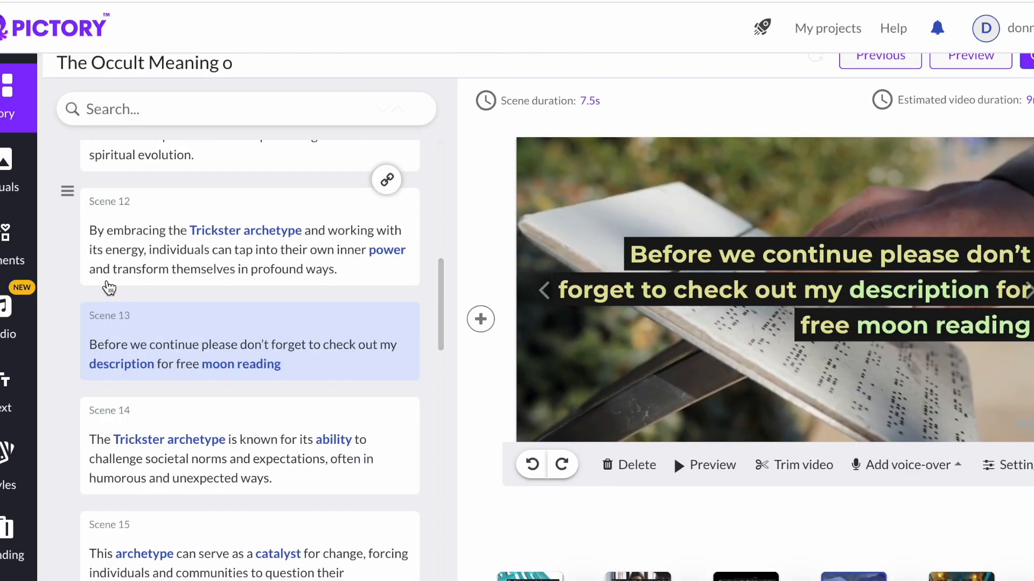
click(108, 284)
click(120, 332)
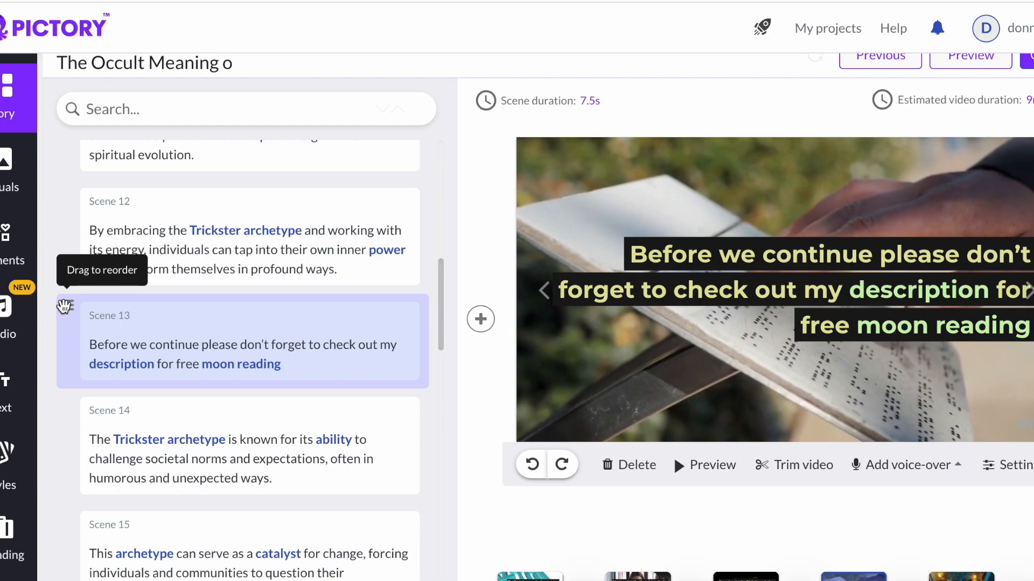
drag(68, 306, 64, 348)
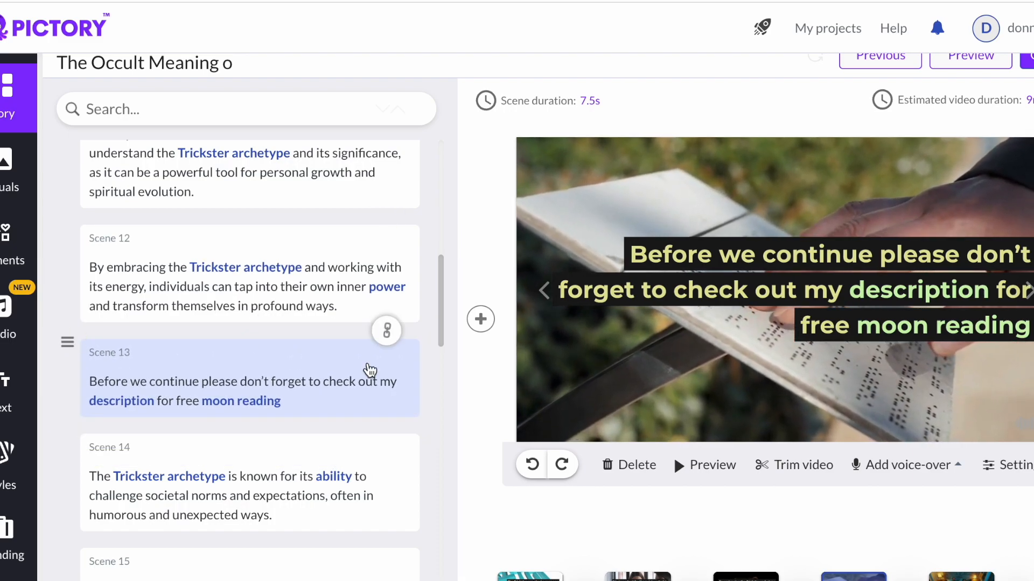
- Insert a new blank scene after scene 13, then undo the insertion
click(480, 319)
click(483, 325)
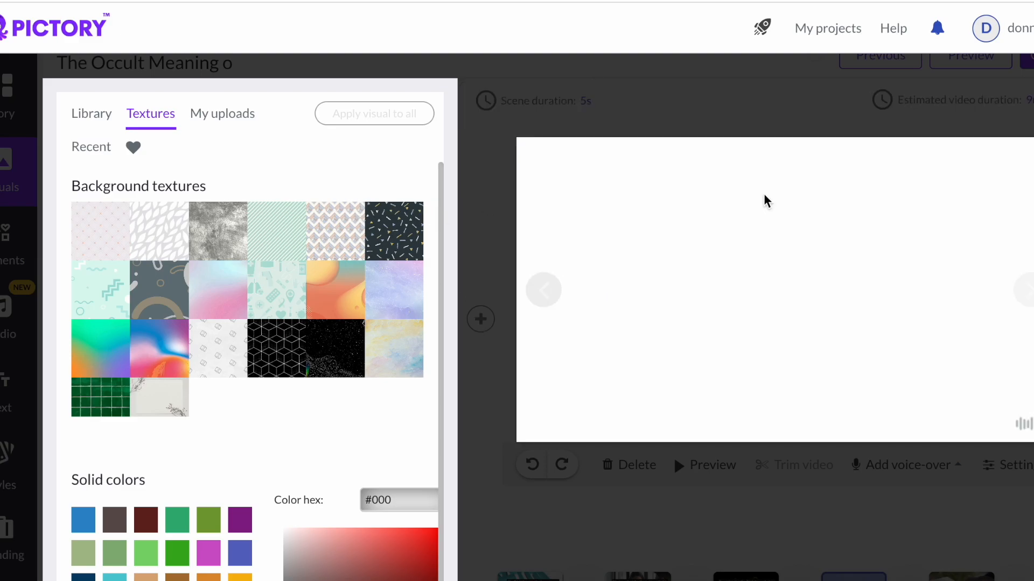
click(550, 474)
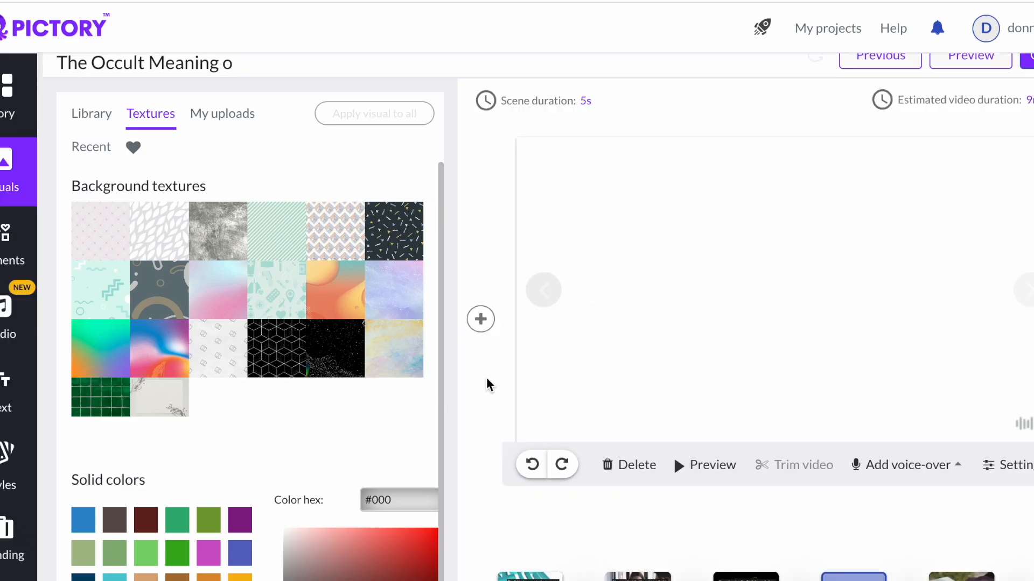
scroll(487, 379, down, 1)
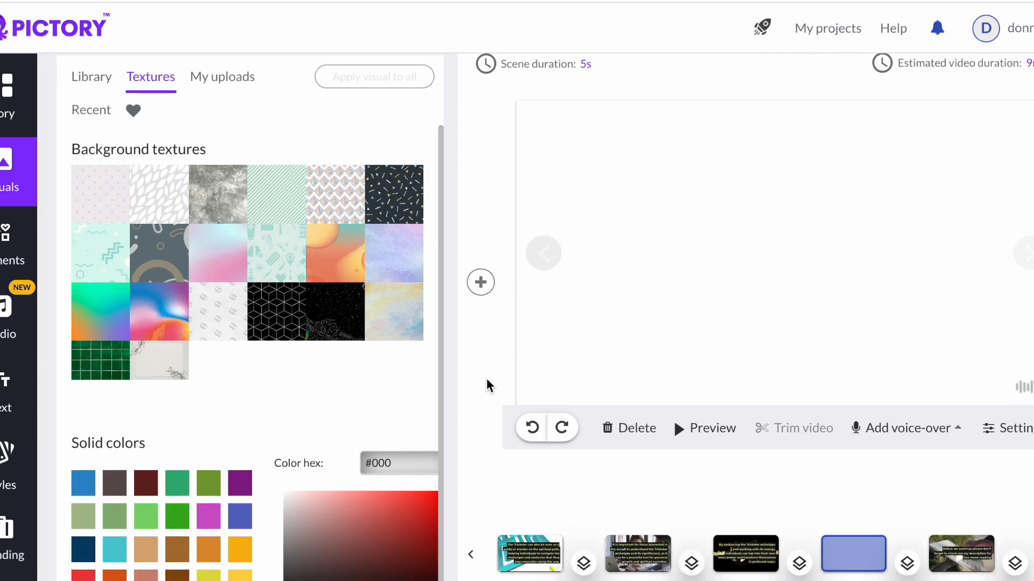
click(531, 429)
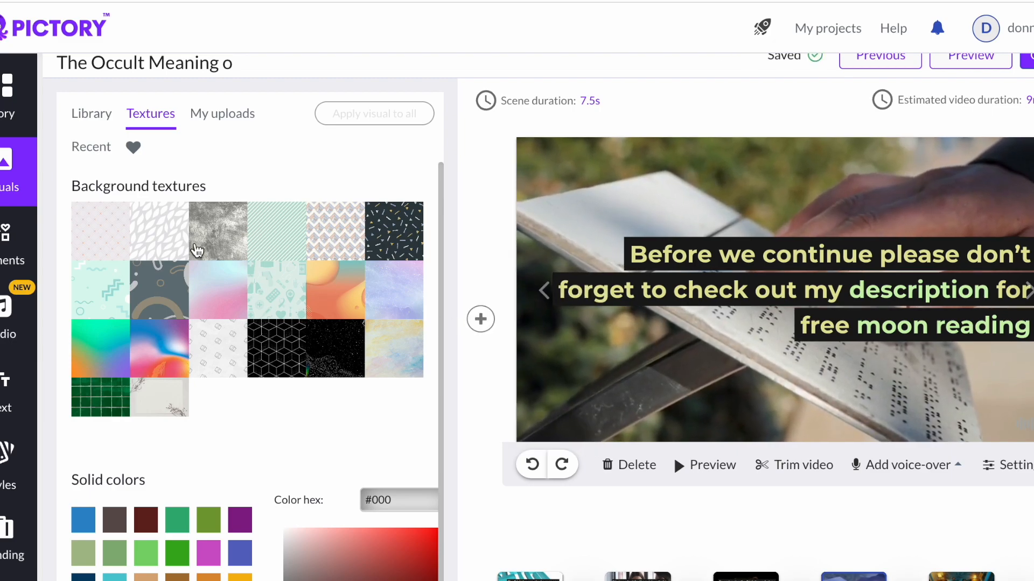
- Try the white leaf texture as scene 13's background, then undo it
click(168, 231)
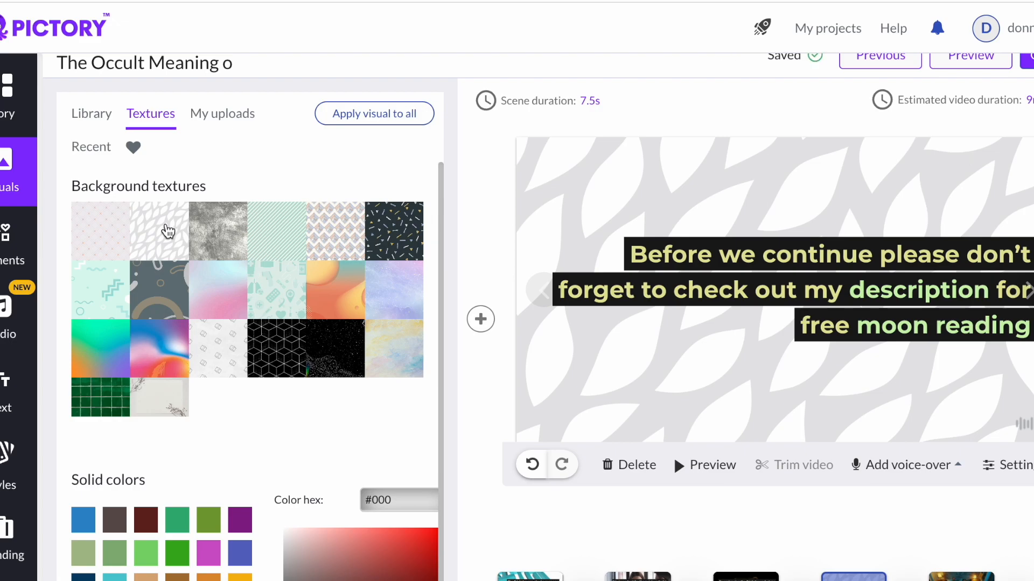
scroll(153, 446, down, 4)
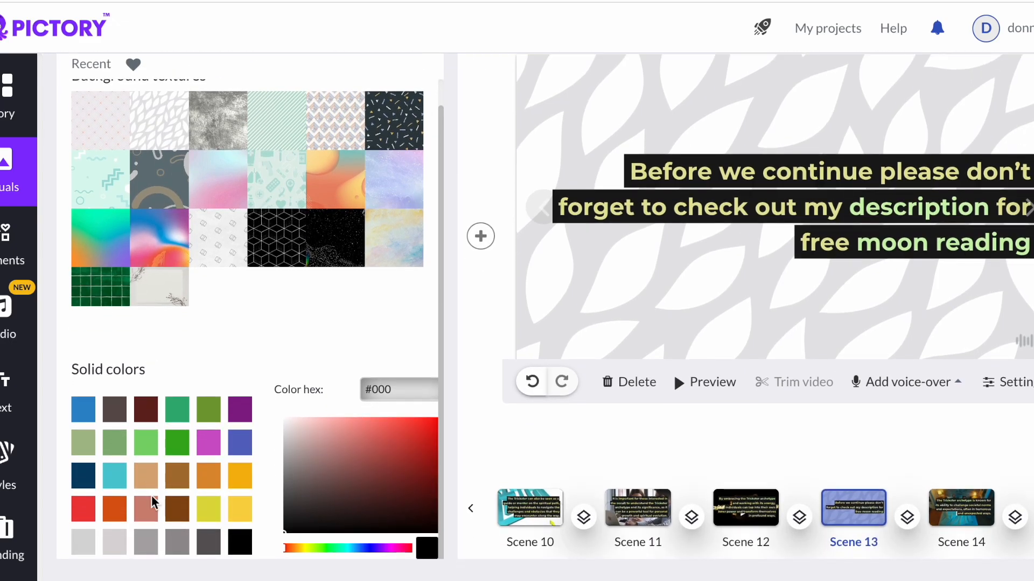
scroll(269, 367, up, 3)
scroll(269, 367, up, 1)
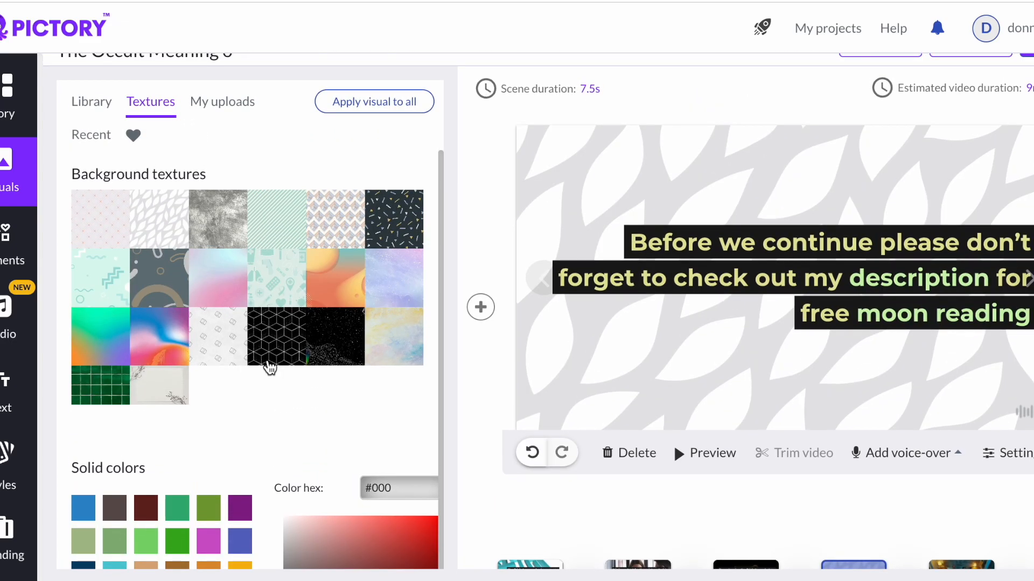
click(101, 103)
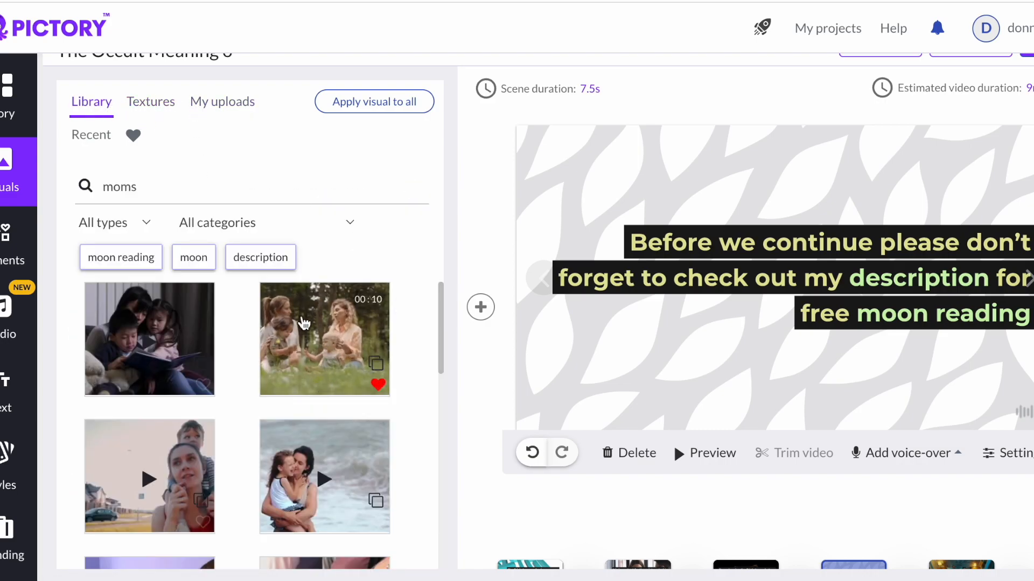
click(531, 452)
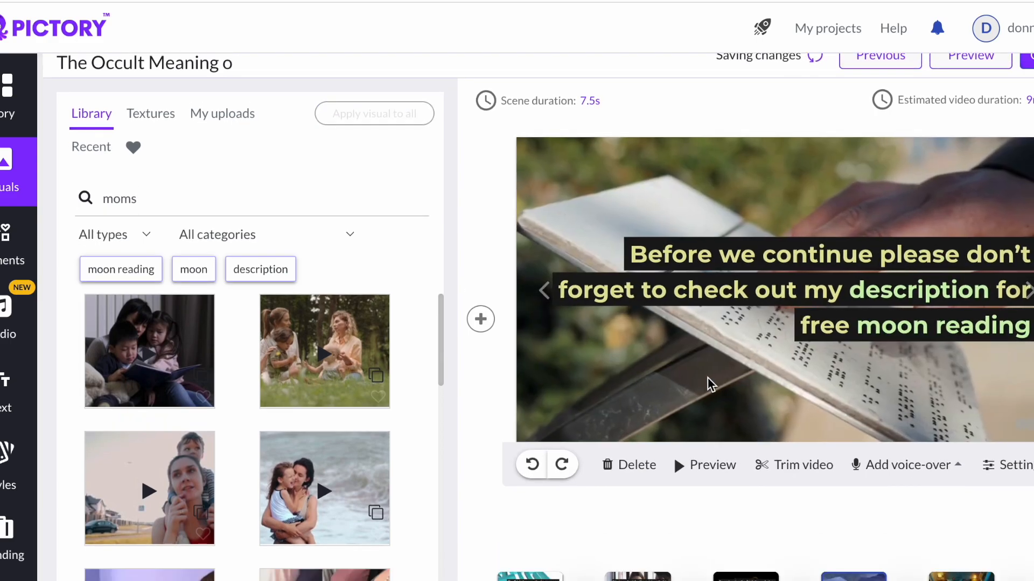
scroll(708, 382, down, 3)
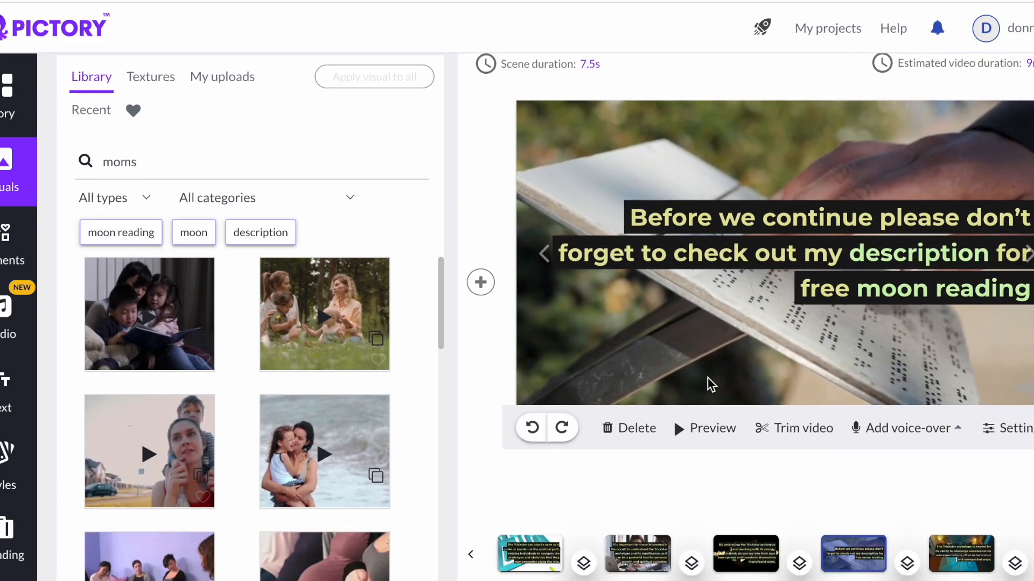
scroll(710, 386, up, 2)
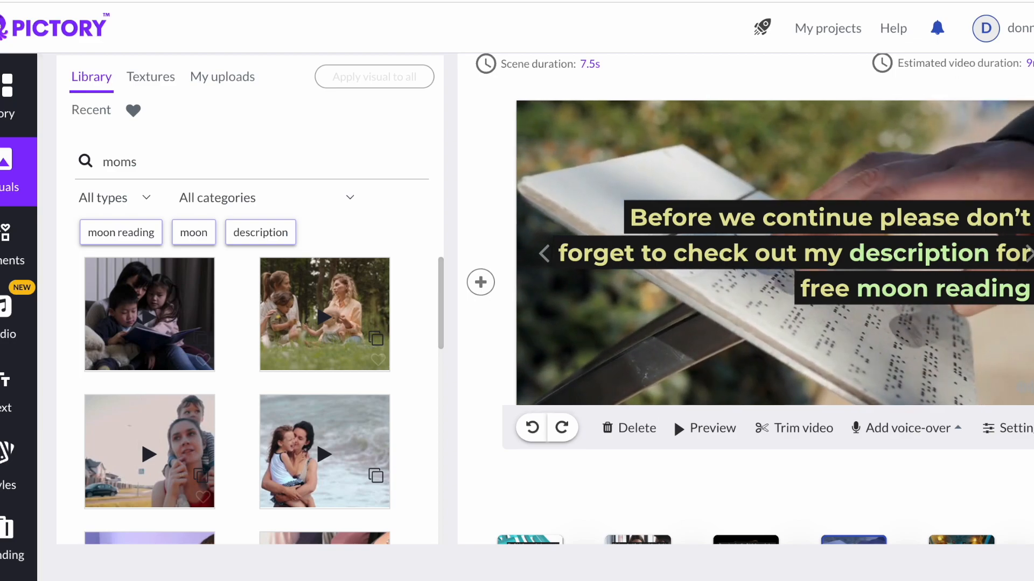
scroll(538, 317, up, 1)
scroll(537, 316, up, 1)
click(1027, 79)
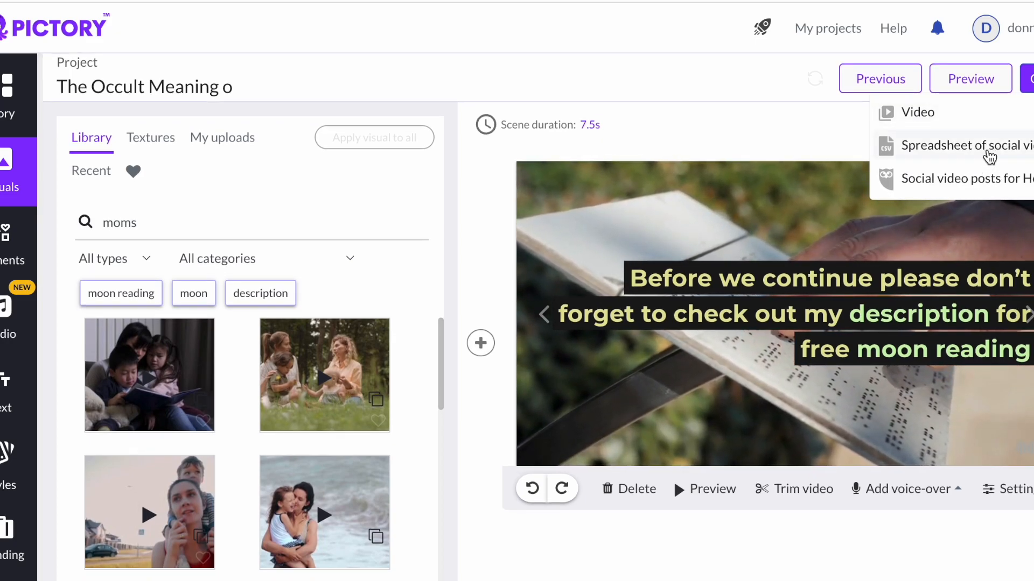
click(930, 122)
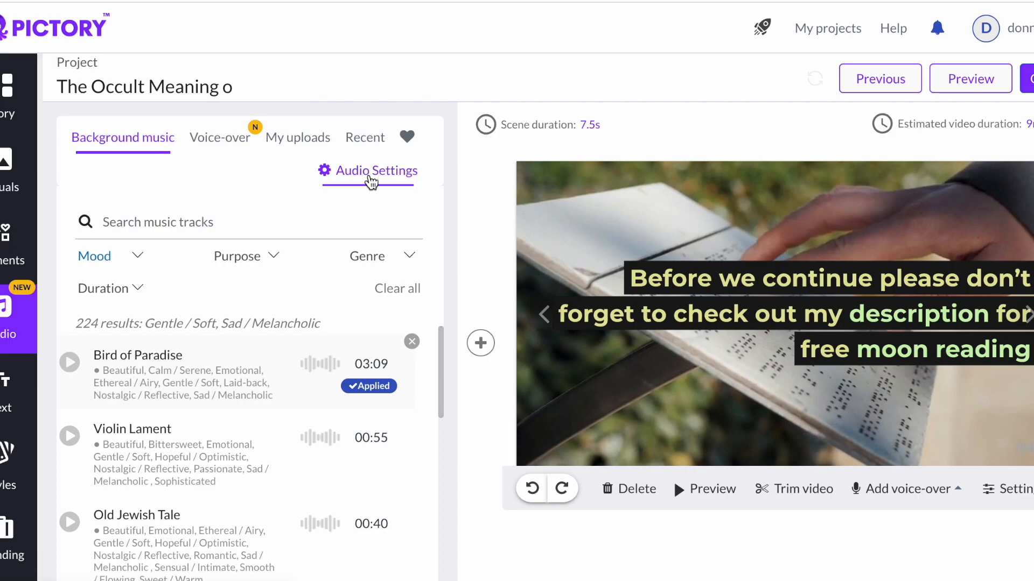
- Open the audio settings, set the background music volume to 24%, and preview the current scene
click(370, 181)
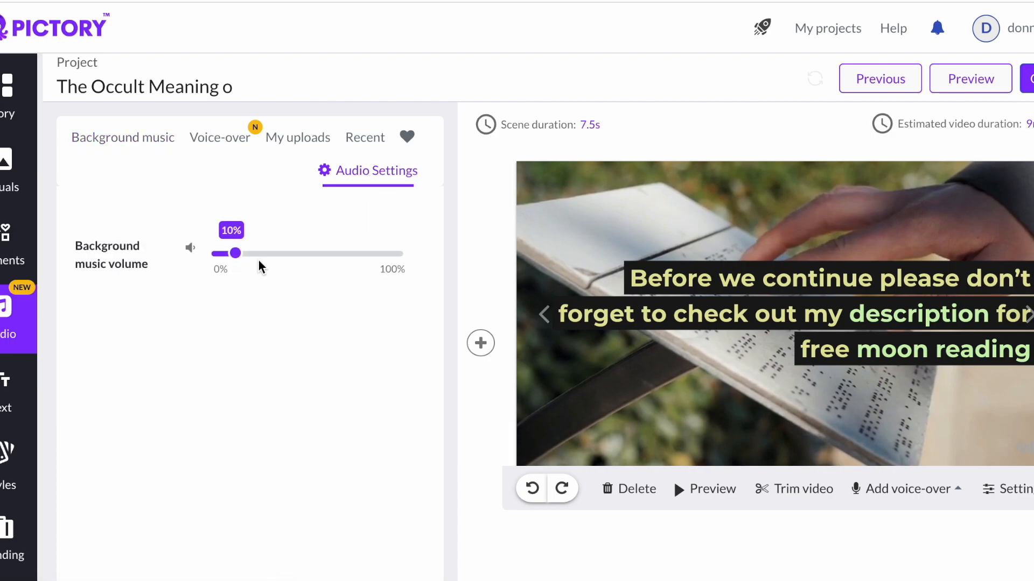
drag(237, 259, 288, 259)
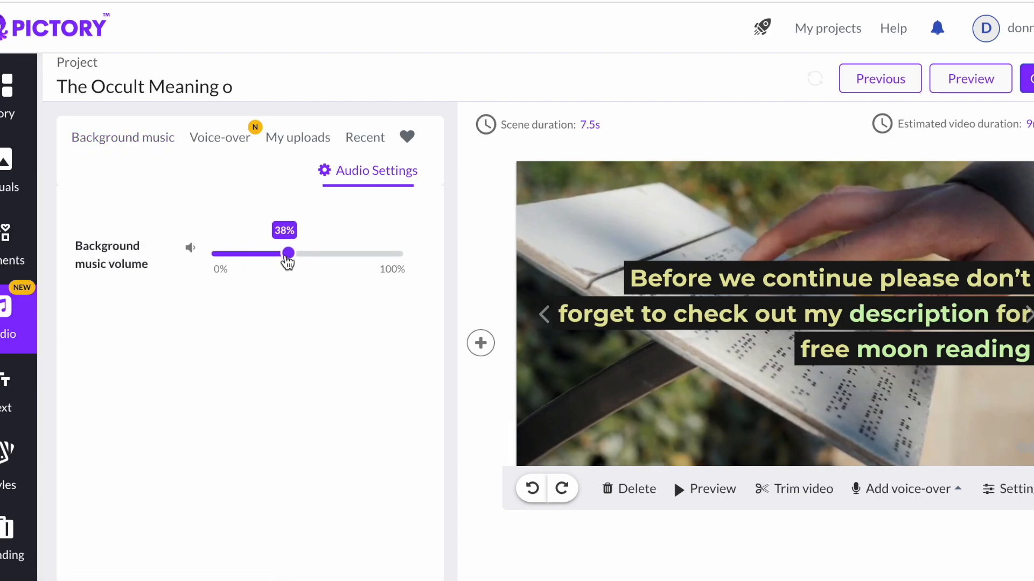
drag(289, 254, 260, 265)
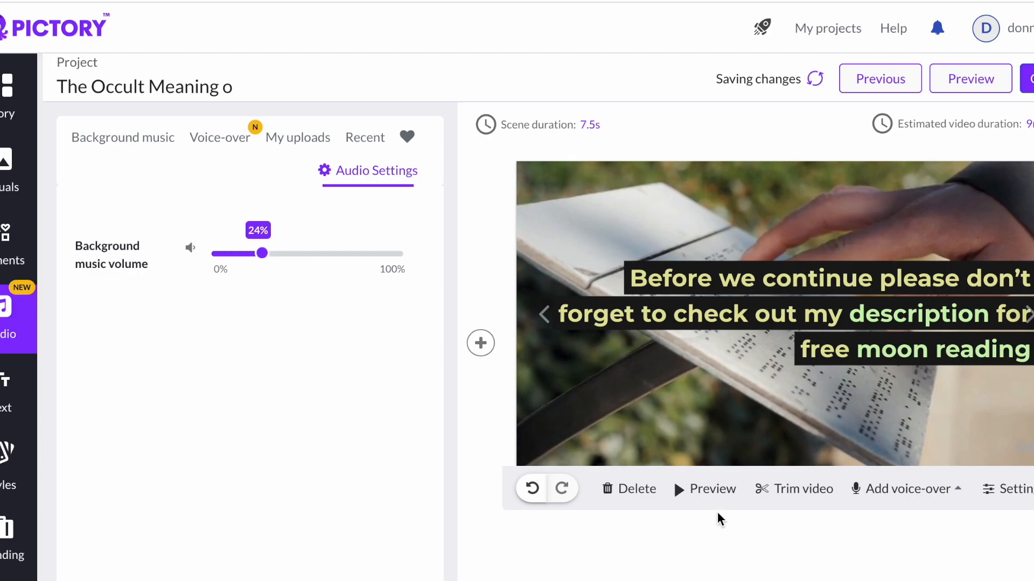
click(684, 492)
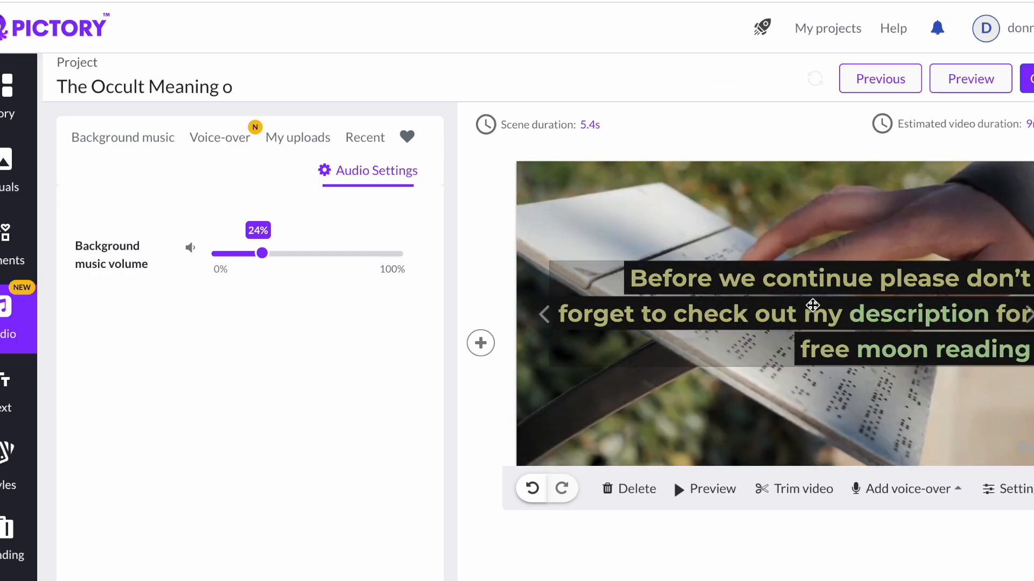
- Lower the background music volume to 3% and preview the current scene again
click(263, 255)
drag(264, 259, 221, 265)
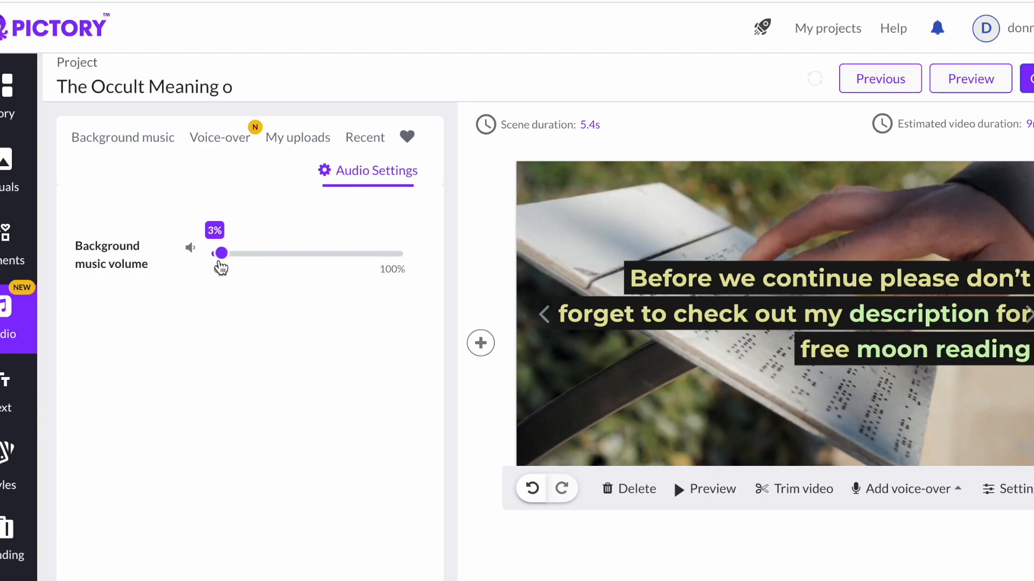
click(690, 486)
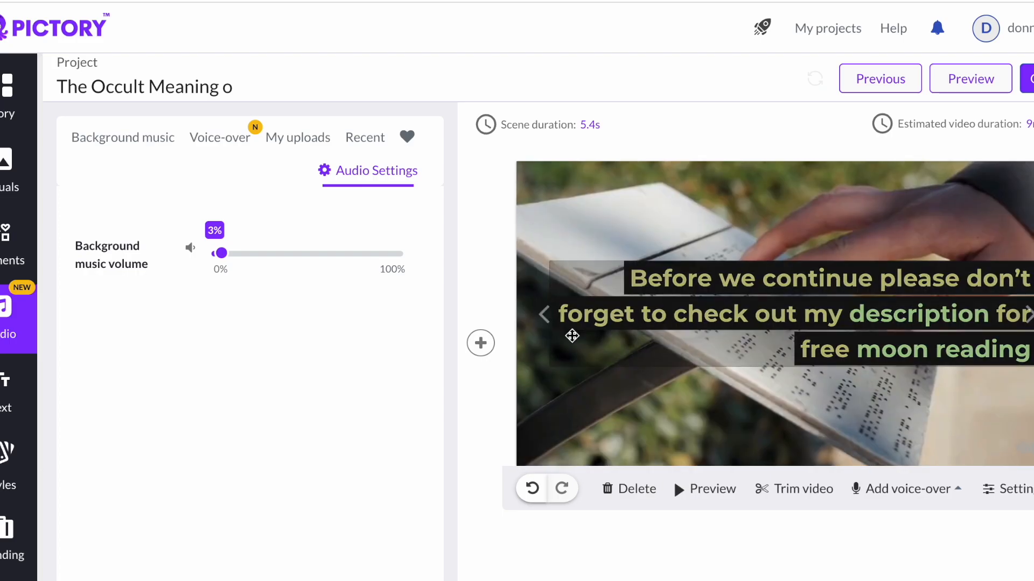
- Start generating the project as a downloadable video
click(1028, 79)
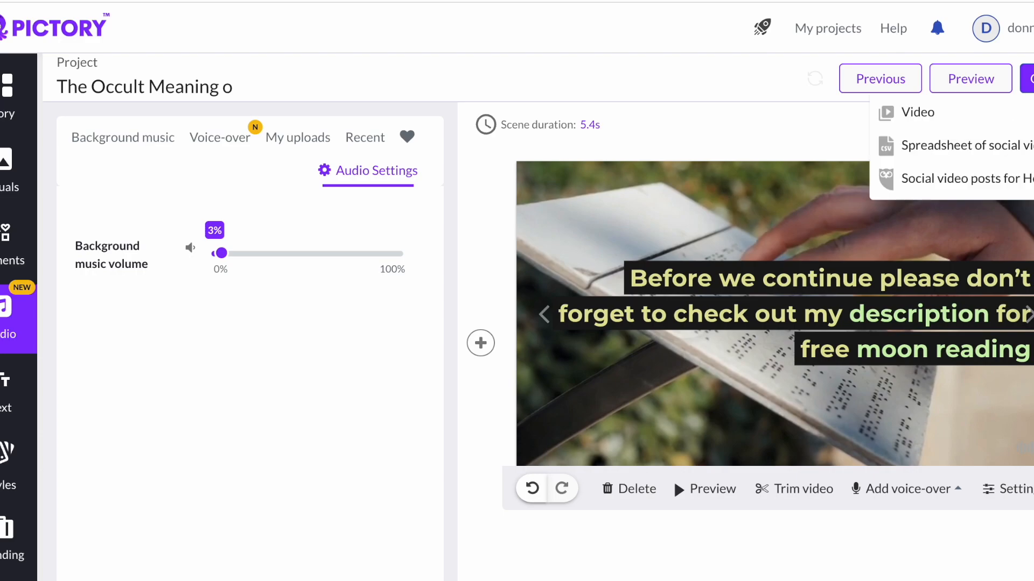
click(1006, 127)
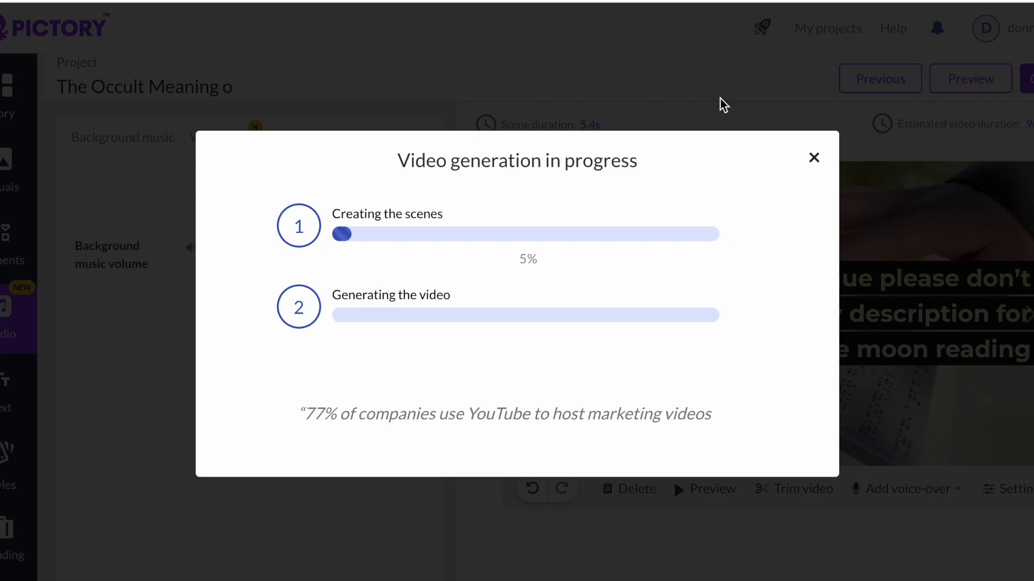
- Open Pictory in a new browser tab and go to the account's subscription page
key(ctrl+t)
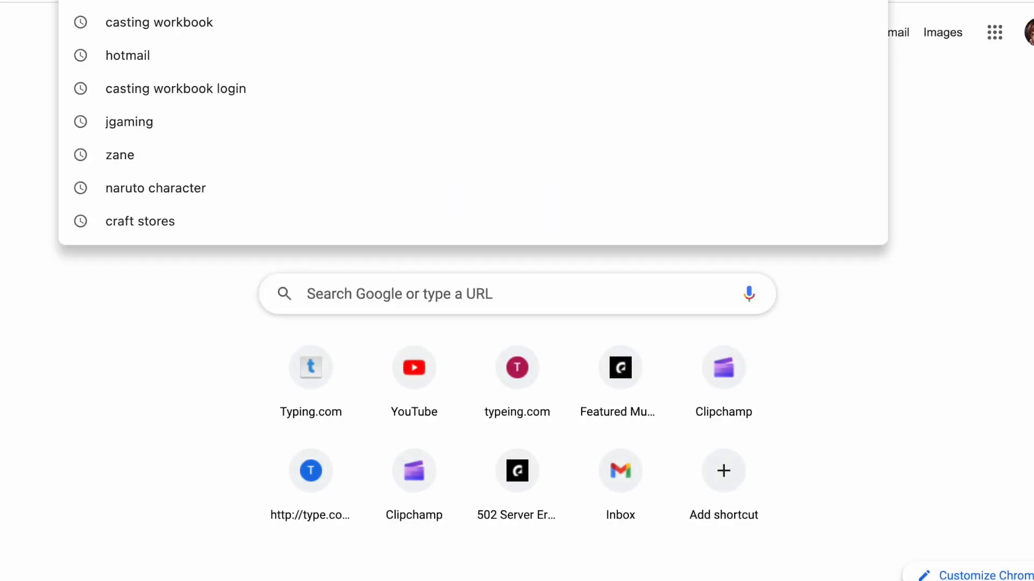
text(pic)
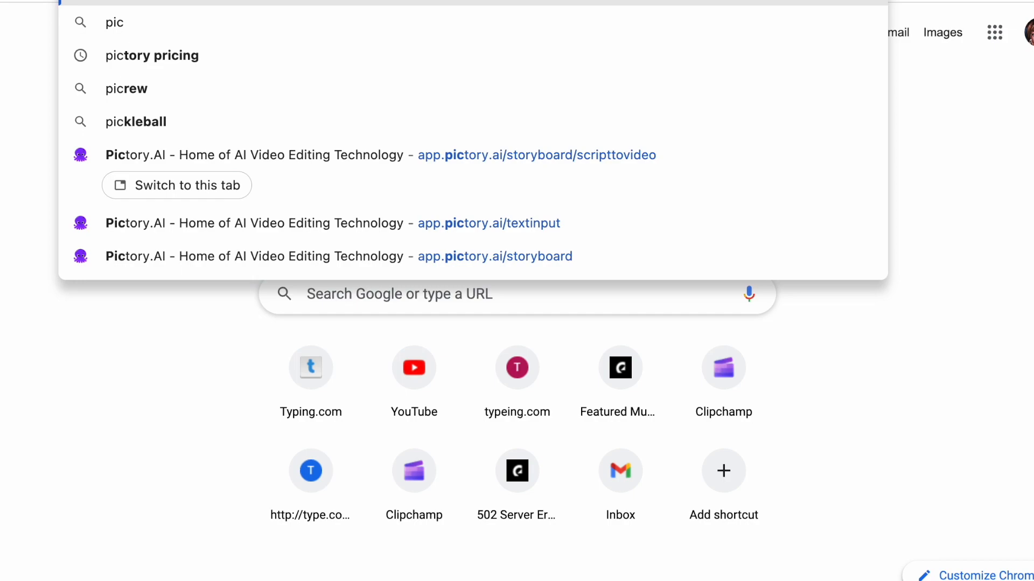
click(275, 156)
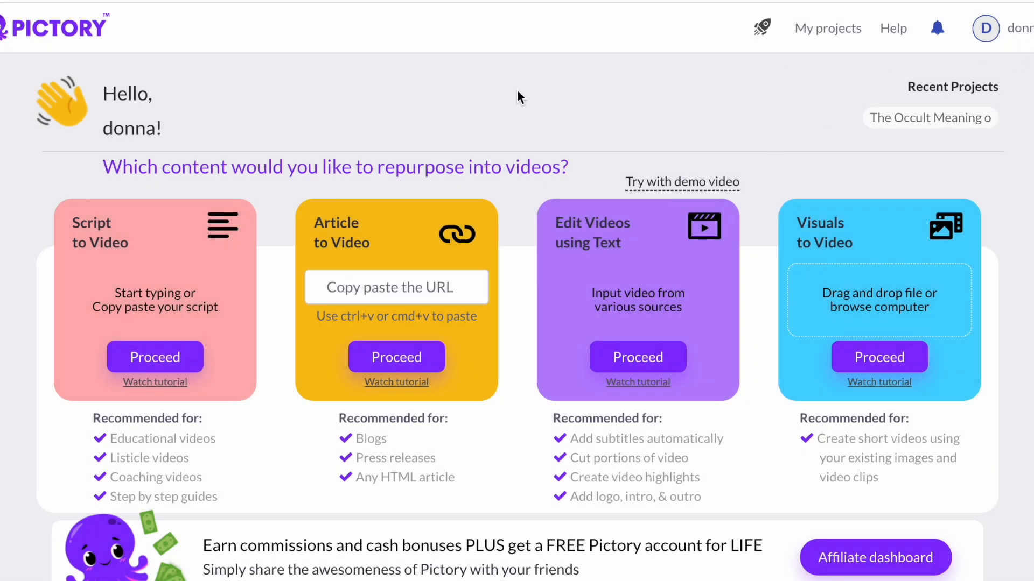
scroll(446, 290, down, 1)
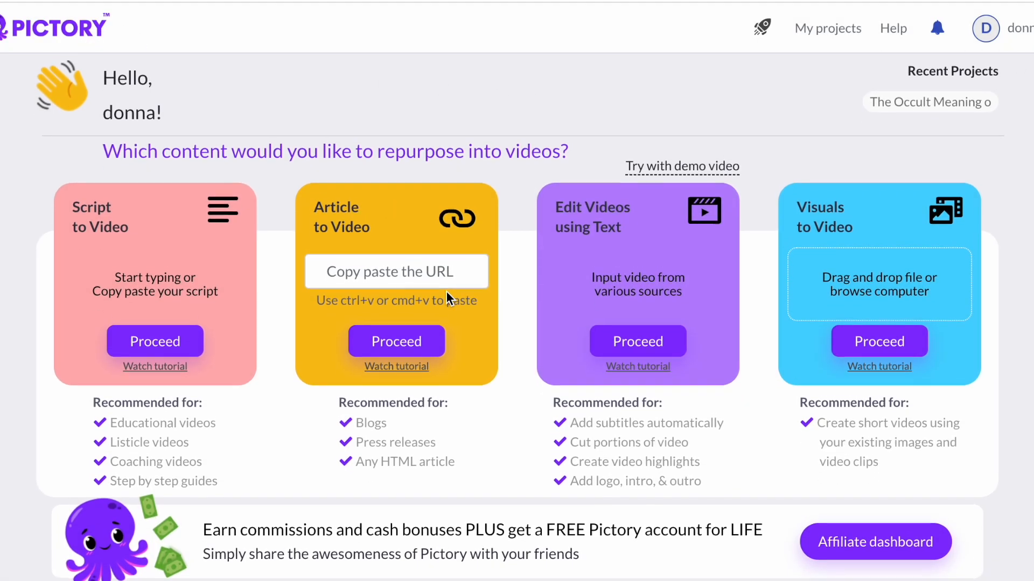
scroll(542, 476, up, 1)
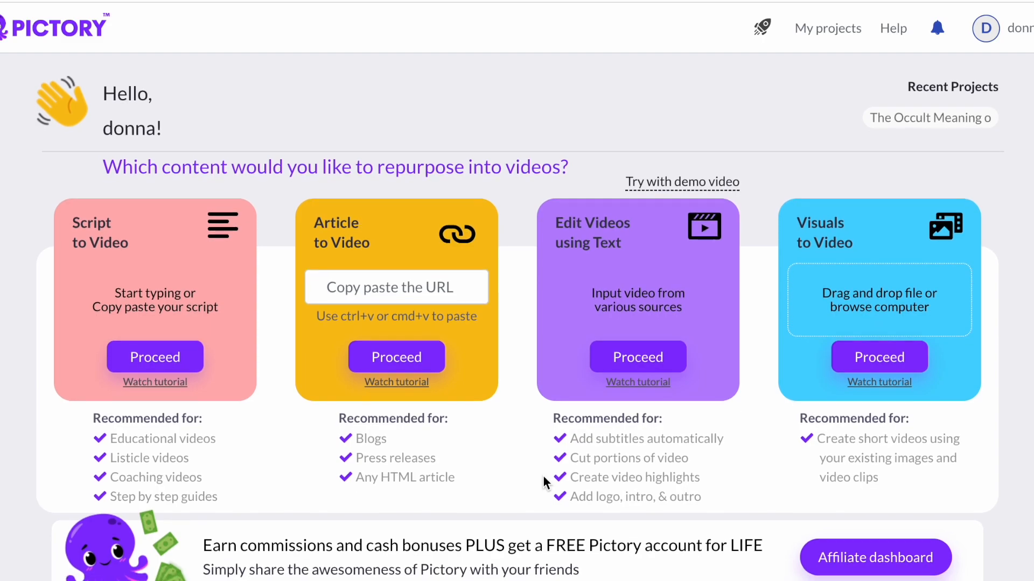
click(1014, 32)
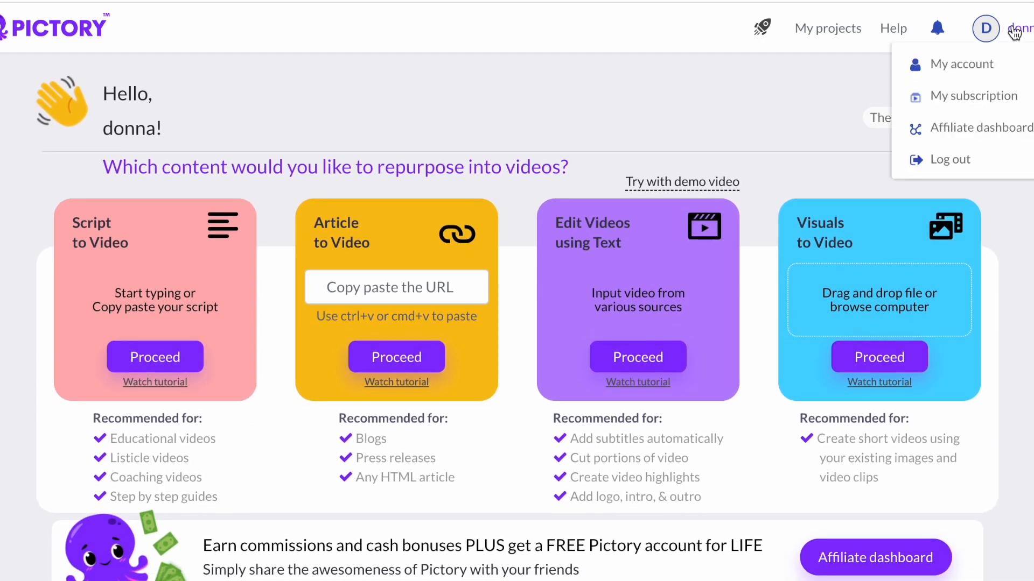
click(975, 97)
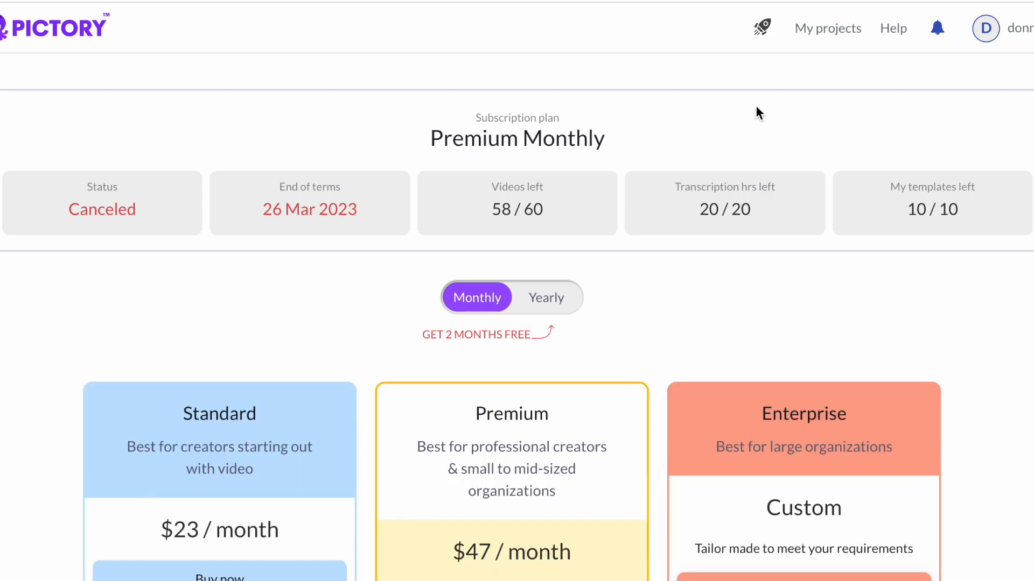
- Review the subscription plans and their features, switching the pricing view to yearly
scroll(756, 106, down, 3)
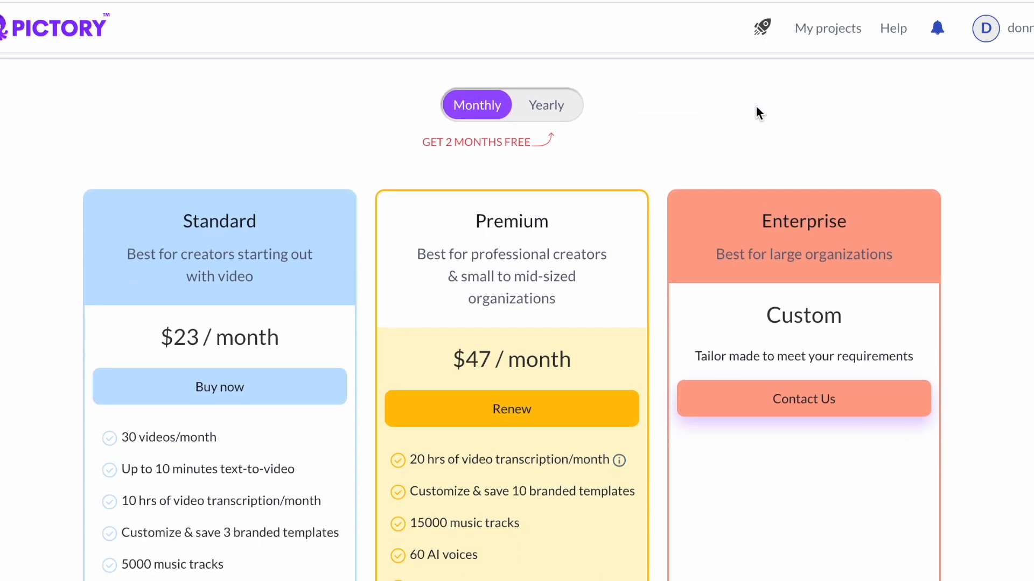
scroll(756, 106, down, 1)
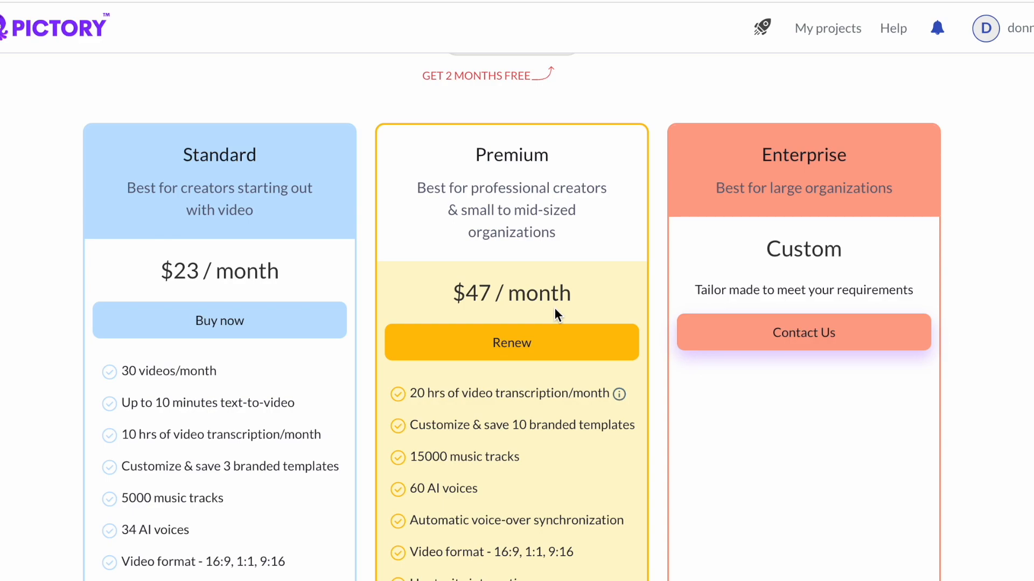
scroll(555, 308, down, 2)
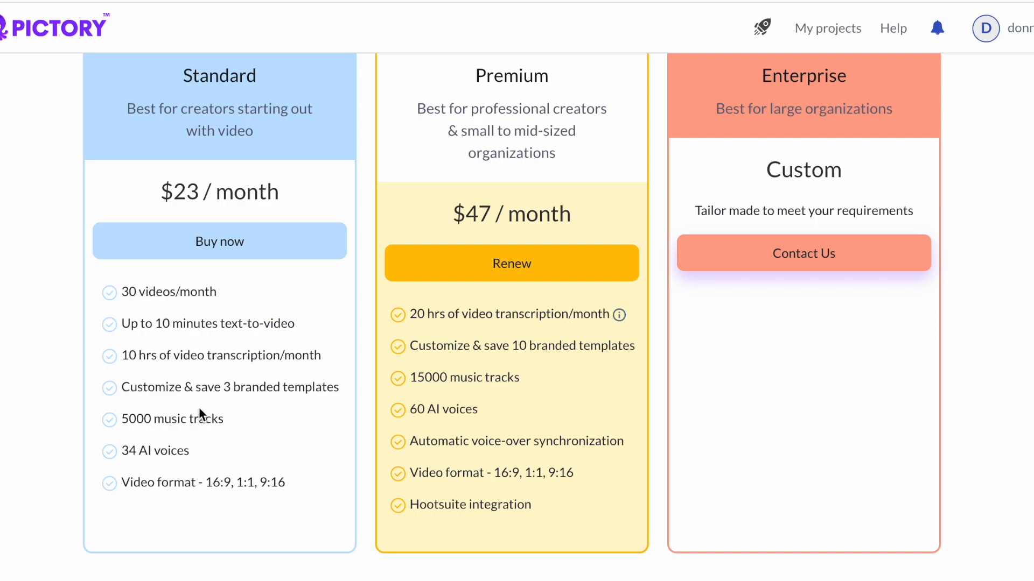
scroll(593, 382, up, 1)
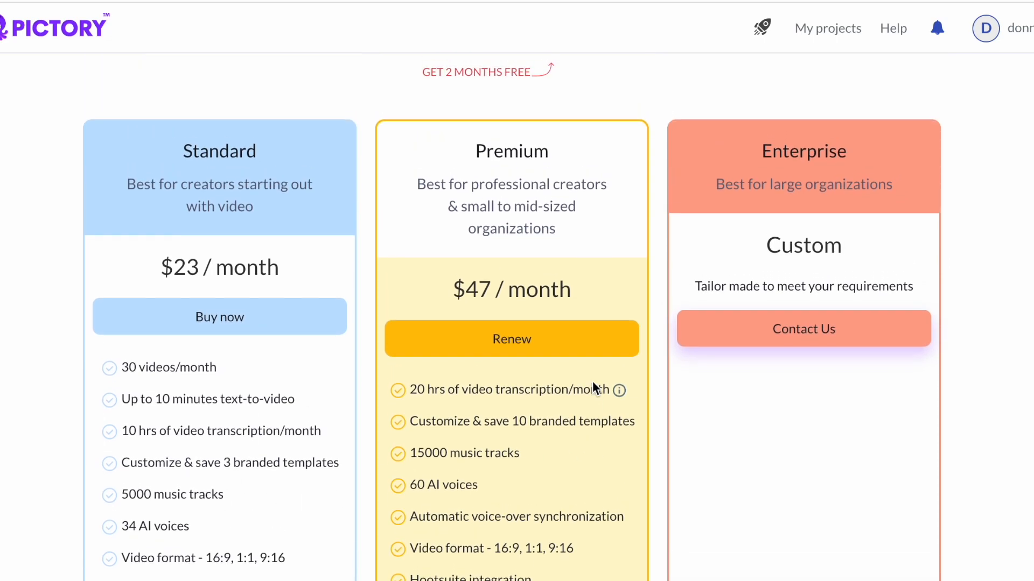
scroll(593, 388, down, 2)
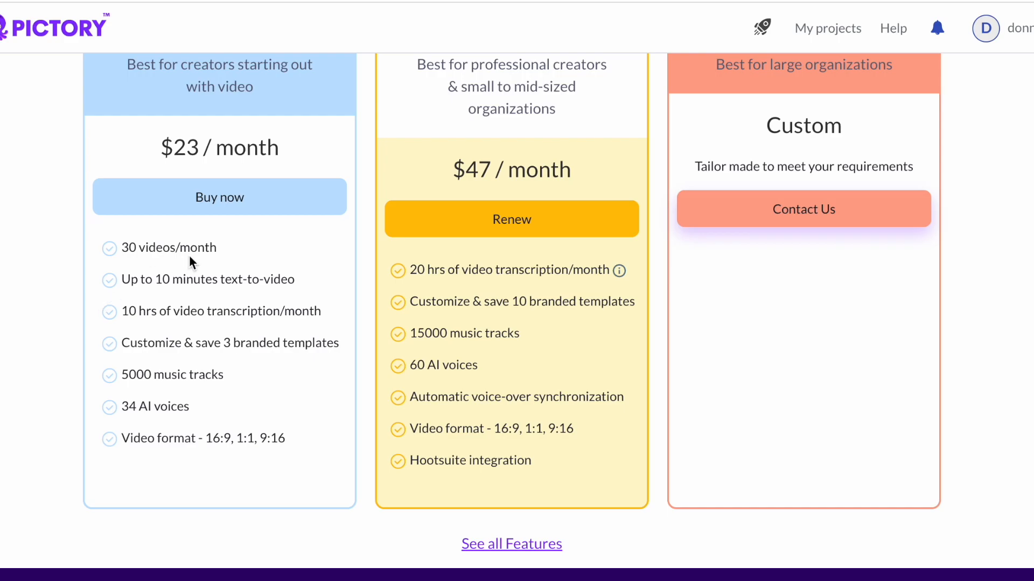
scroll(486, 326, up, 6)
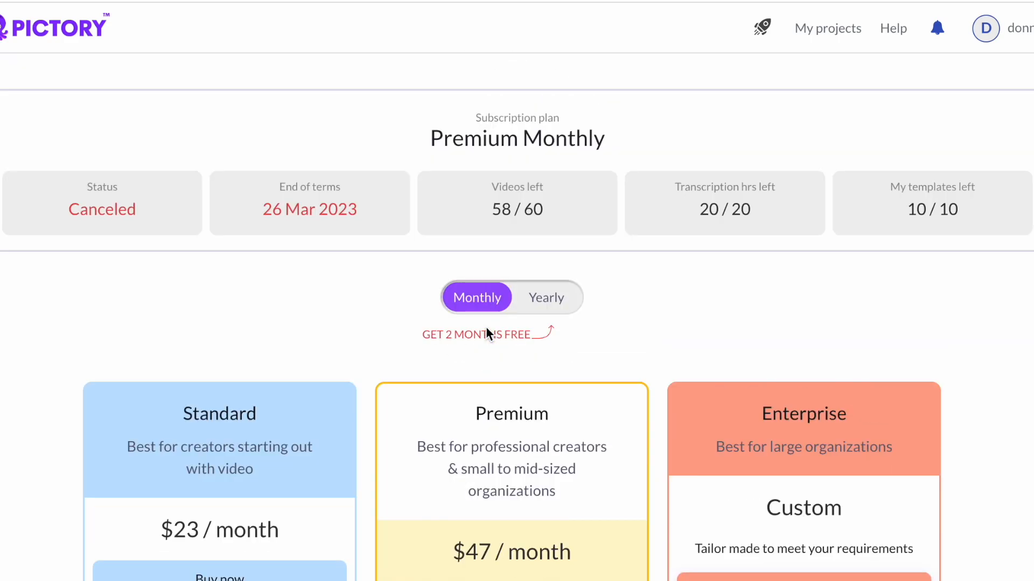
click(564, 296)
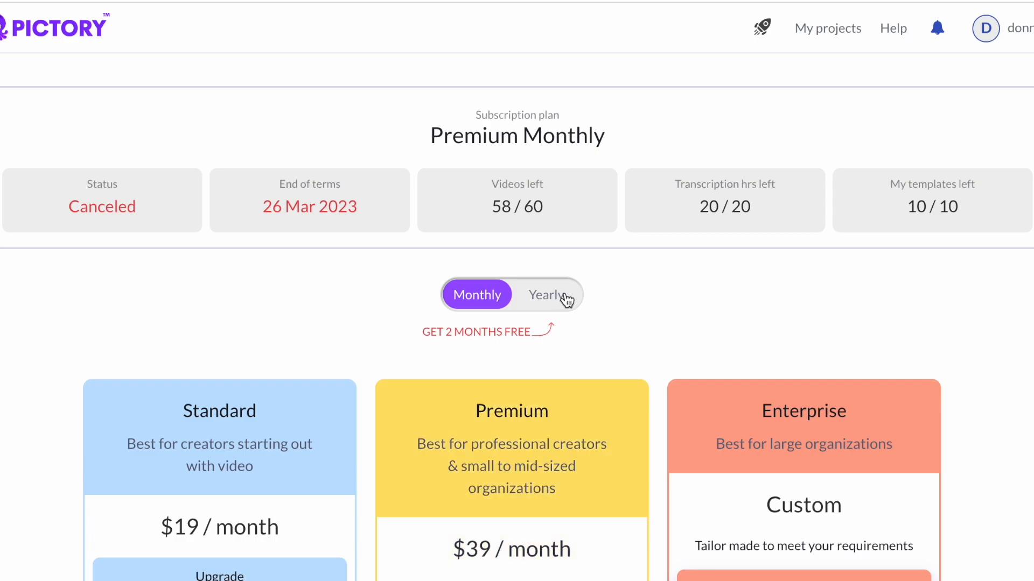
scroll(563, 296, down, 2)
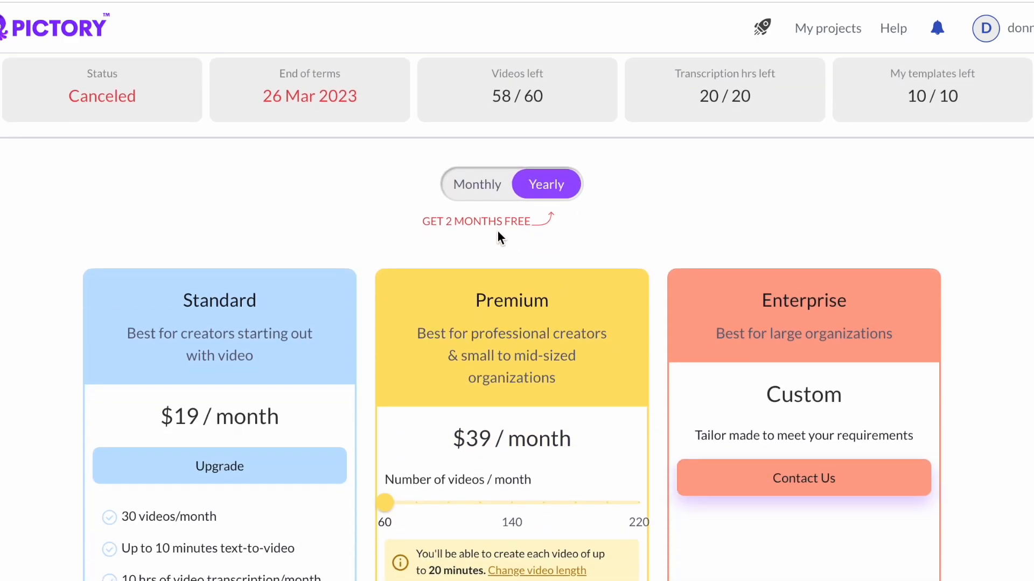
scroll(500, 242, down, 3)
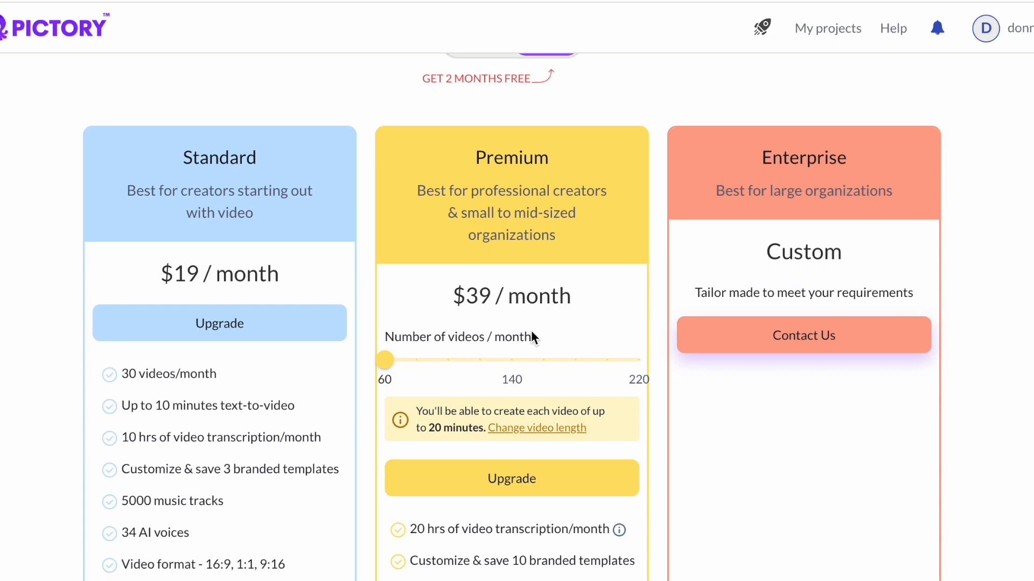
scroll(677, 133, up, 1)
scroll(675, 128, up, 4)
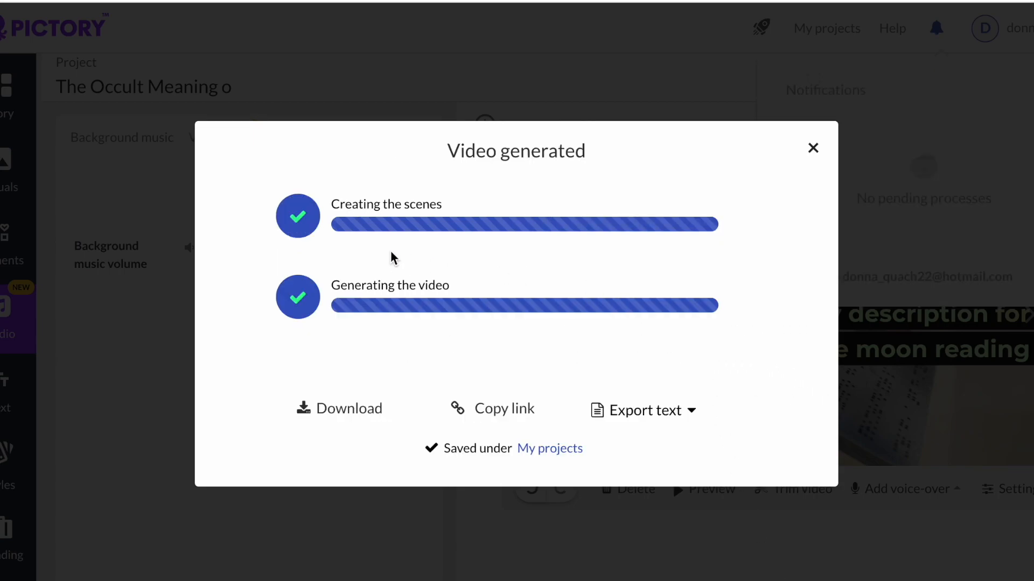
- Download the generated video and browse the Downloads folder for it
click(319, 409)
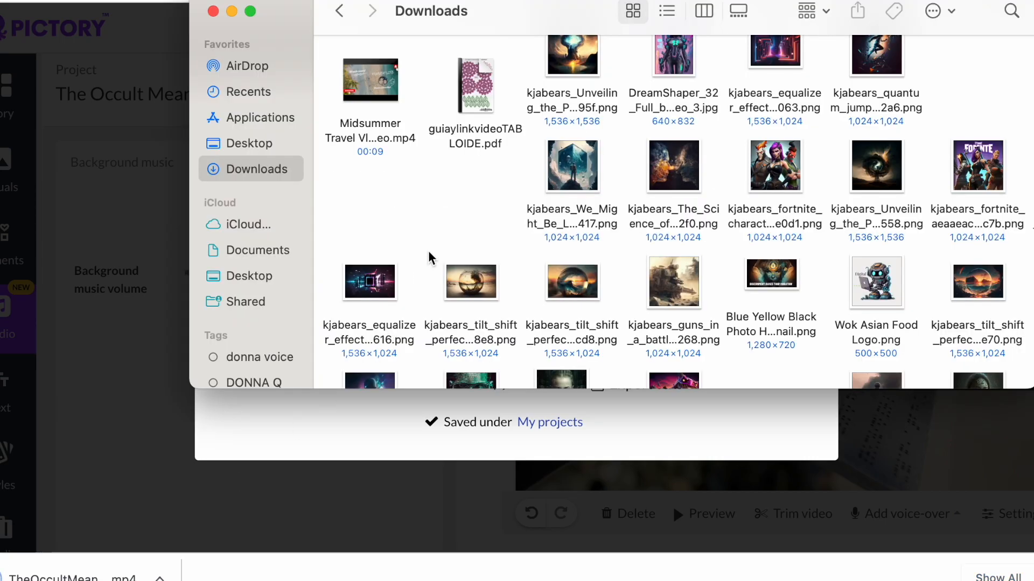
scroll(478, 185, up, 3)
scroll(479, 182, up, 3)
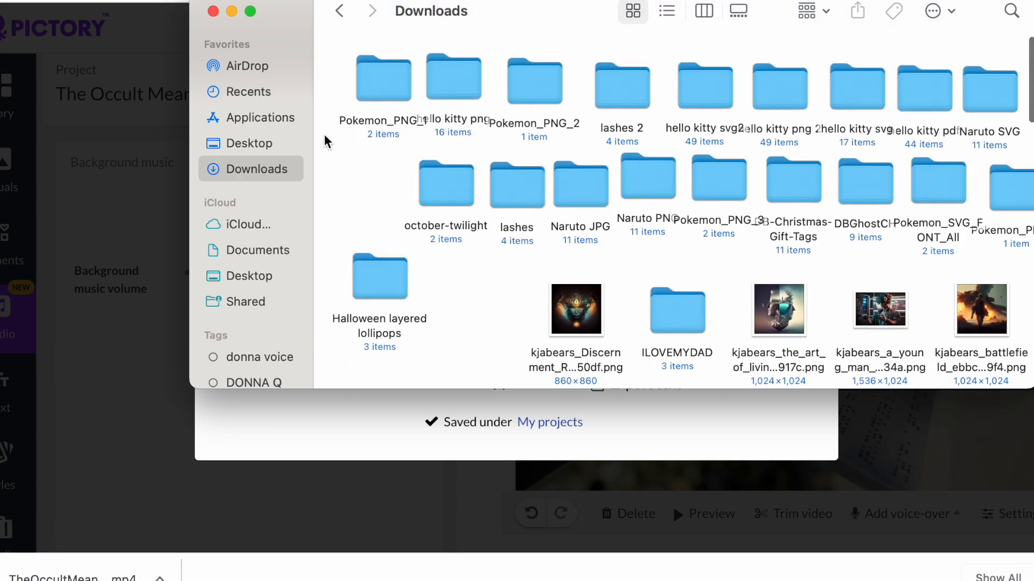
click(280, 120)
click(261, 168)
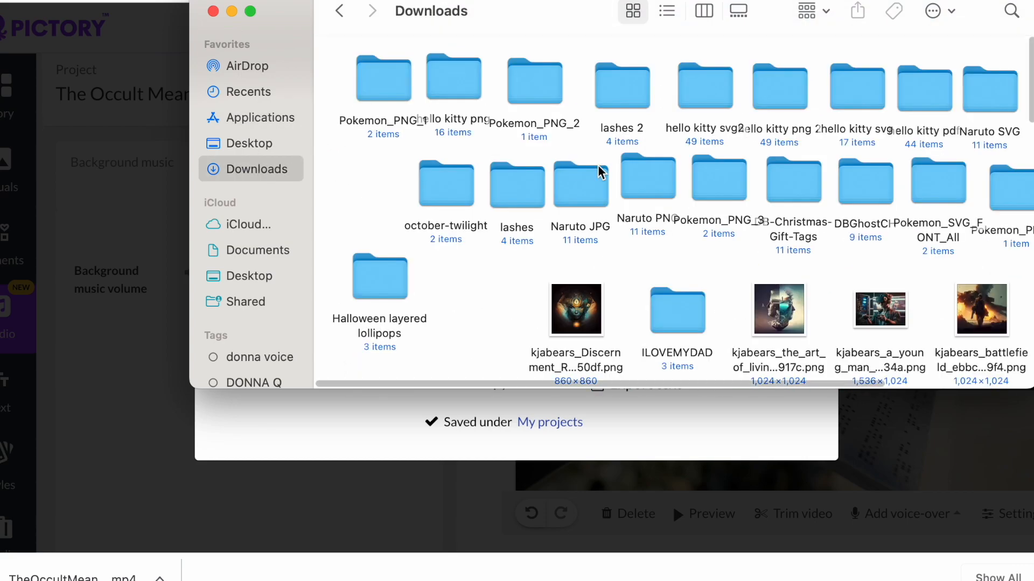
scroll(668, 180, down, 5)
scroll(667, 180, down, 10)
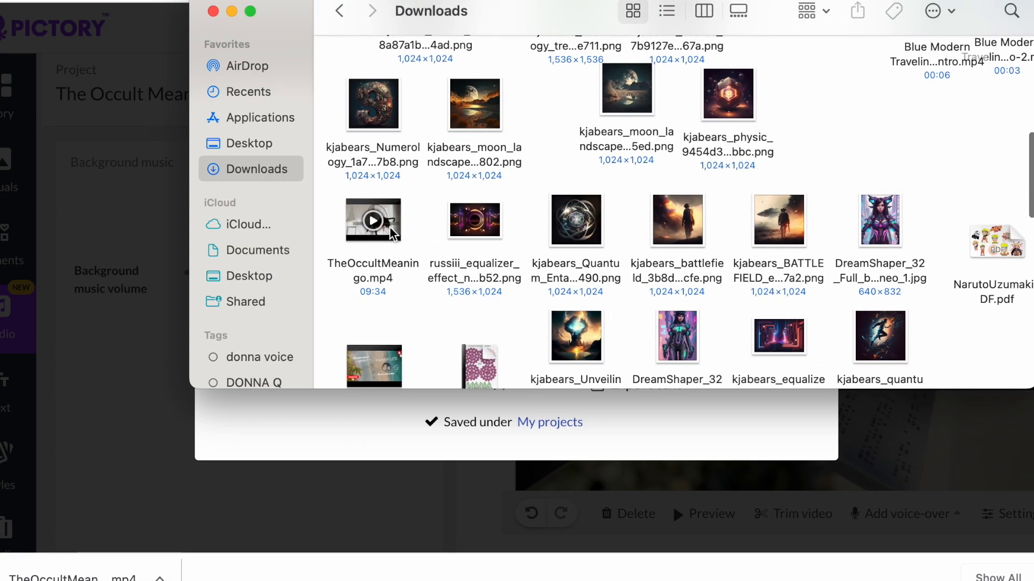
- Open TheOccultMeaning.mp4 from Downloads and play it
click(388, 227)
double_click(393, 233)
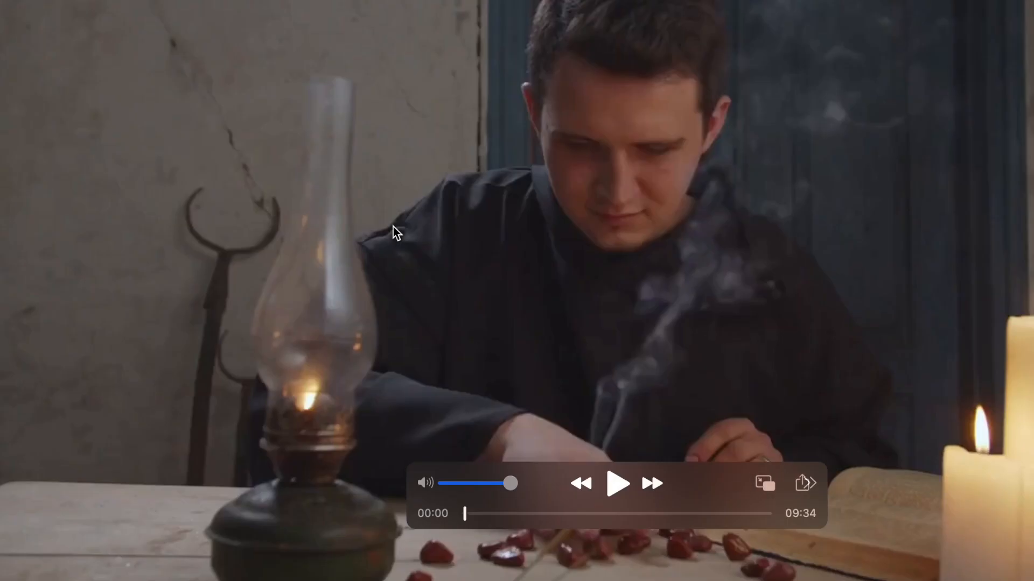
click(618, 486)
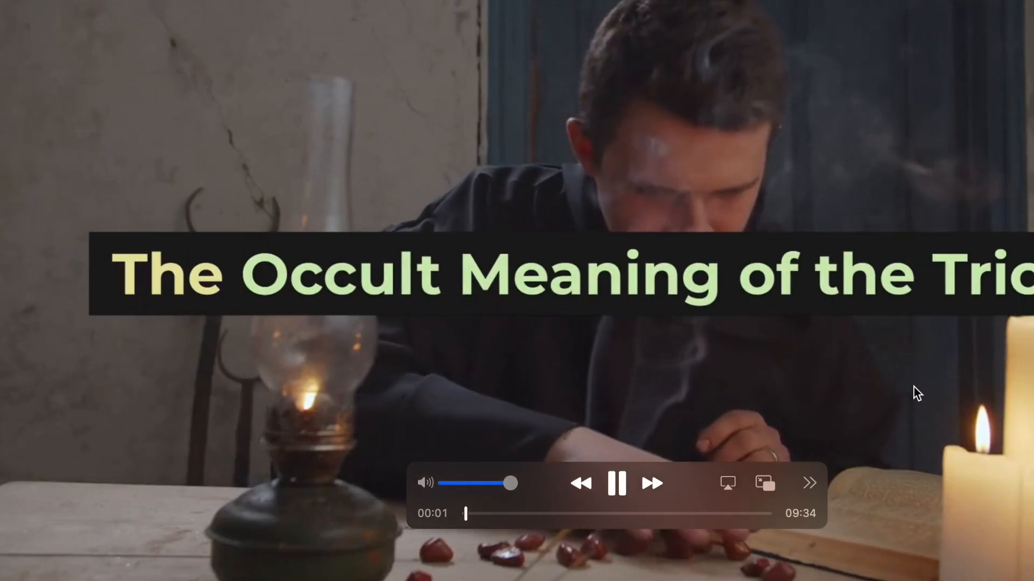